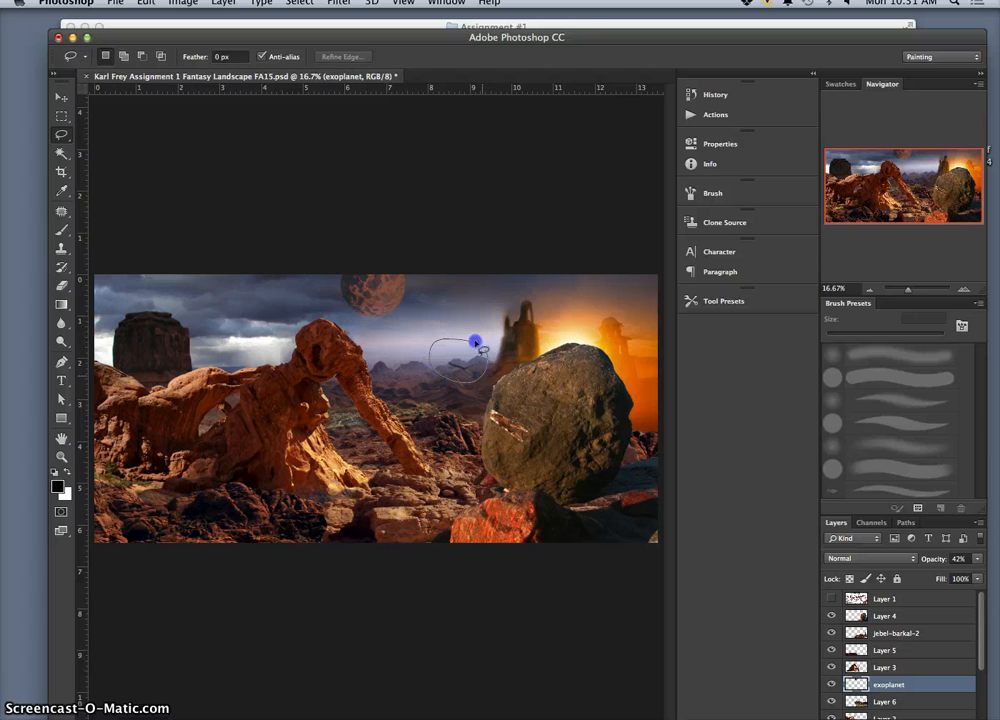
Step: Switch to Finder and open the Landscape Reference folder inside Assignment #1
click(437, 346)
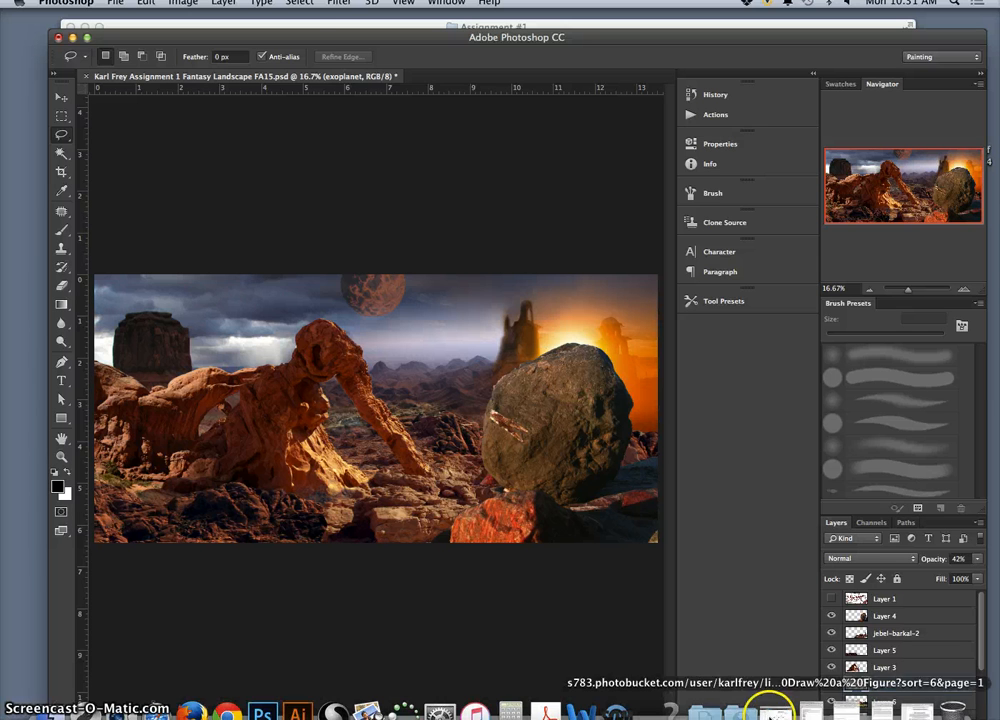
click(320, 26)
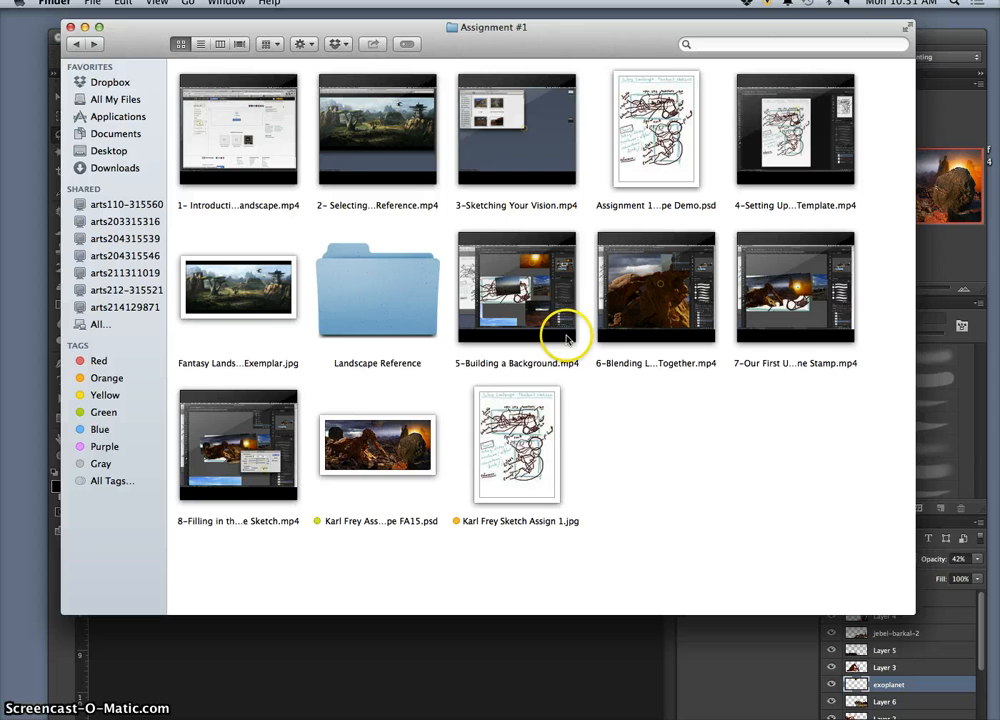
double_click(393, 334)
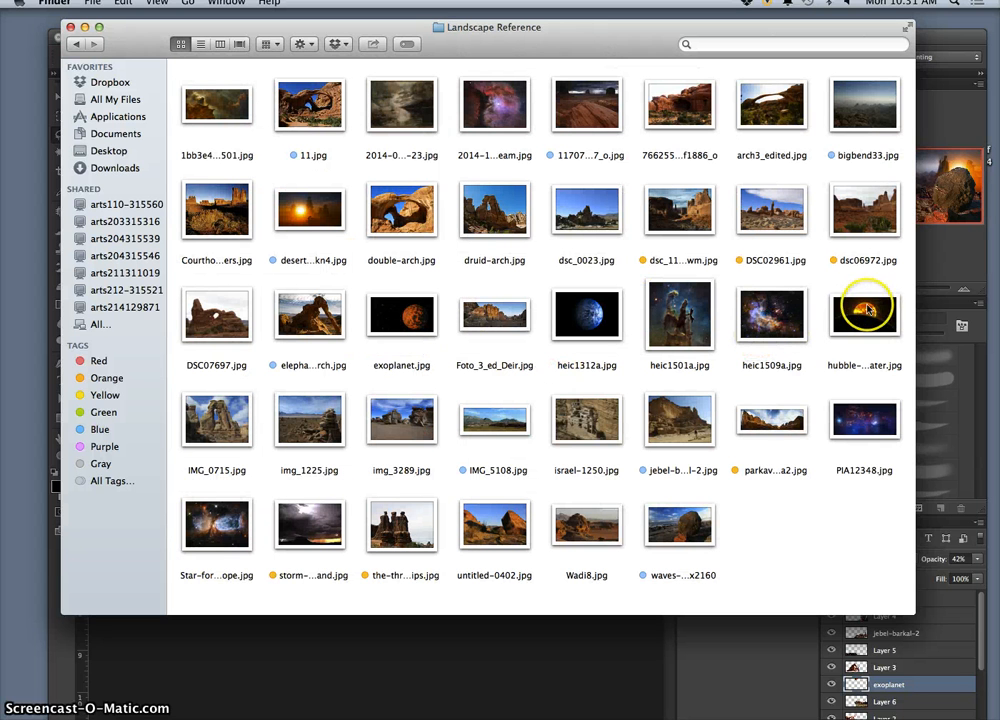
Step: Place hubble-hot-jupiter-water.jpg into the fantasy landscape document in Photoshop and rasterize its layer
drag(857, 310, 565, 715)
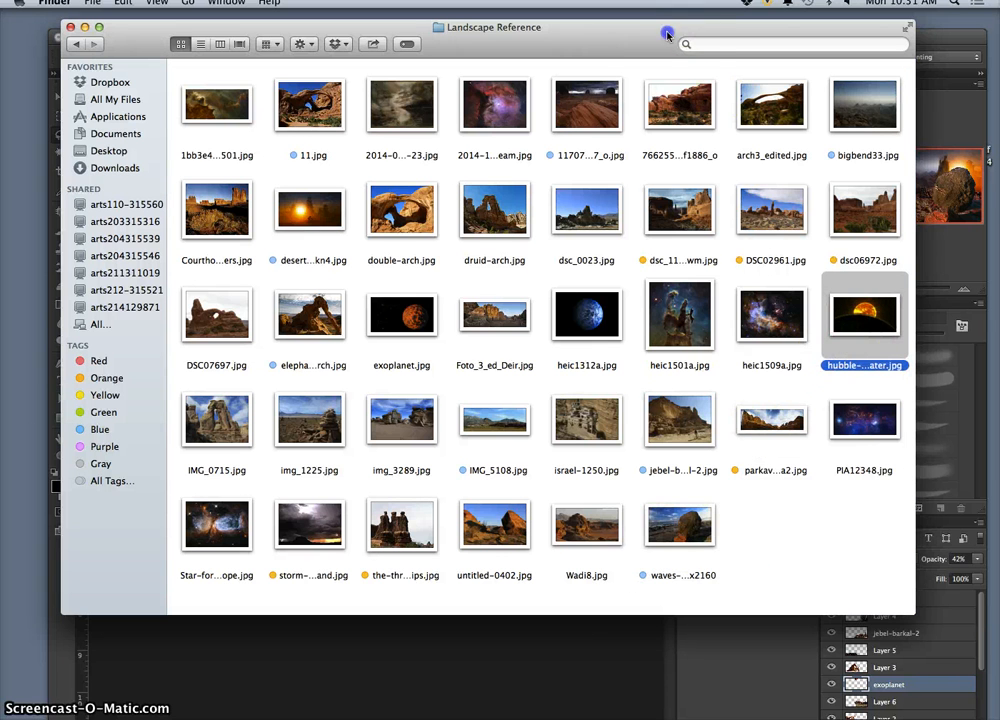
drag(663, 31, 305, 115)
drag(506, 398, 591, 362)
mouse_move(414, 368)
mouse_down()
mouse_move(408, 353)
mouse_move(440, 300)
mouse_move(576, 346)
mouse_move(575, 358)
mouse_move(549, 350)
mouse_move(386, 361)
mouse_move(395, 366)
mouse_move(408, 349)
mouse_up()
key(Return)
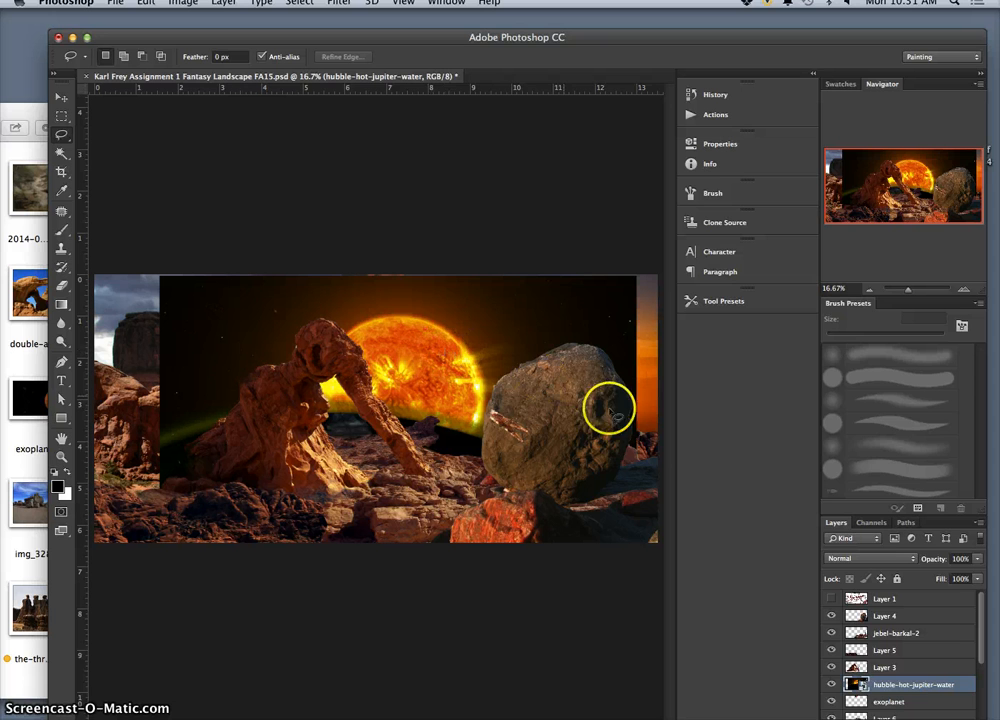
right_click(893, 684)
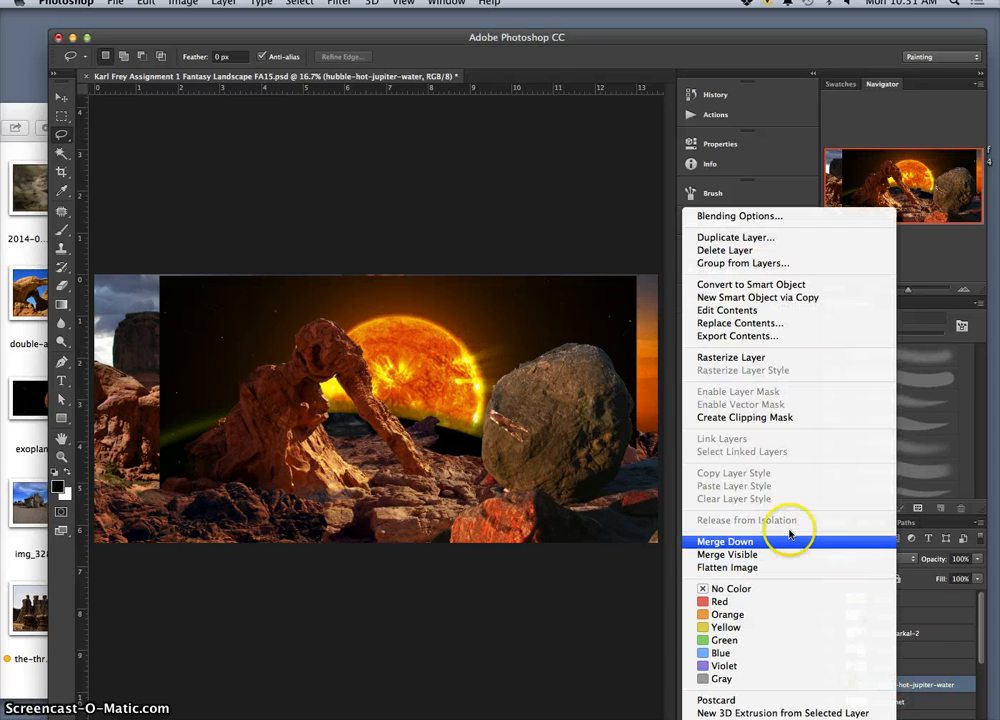
click(724, 359)
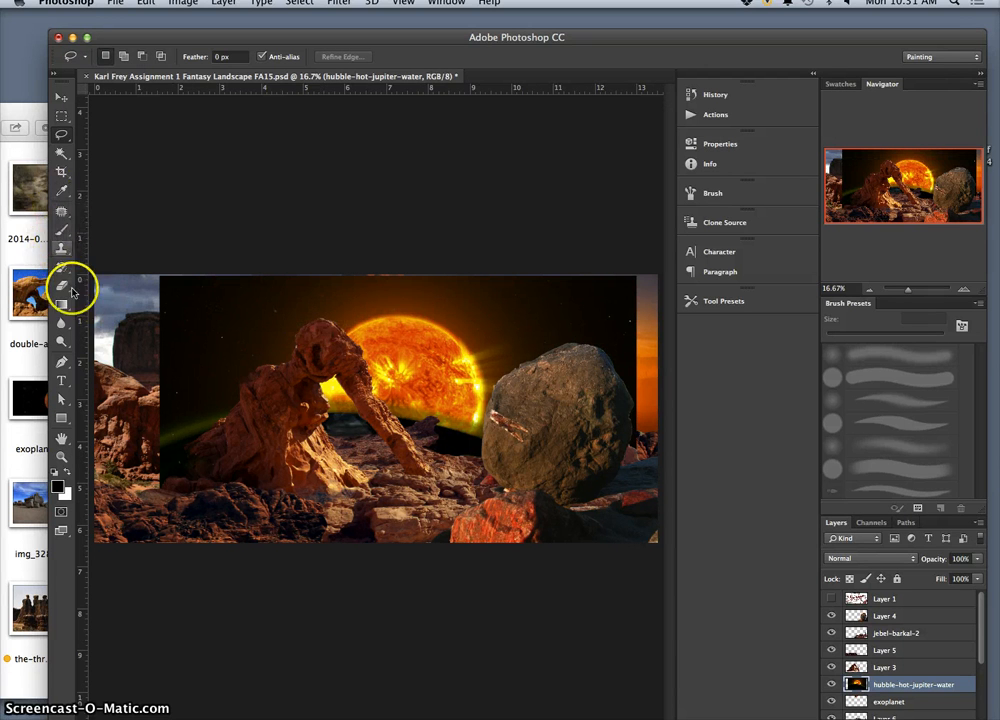
Step: Select the dark sky and ground around the sun with the Magic Wand, delete them from the hubble-hot-jupiter-water layer, and deselect
click(60, 153)
click(209, 303)
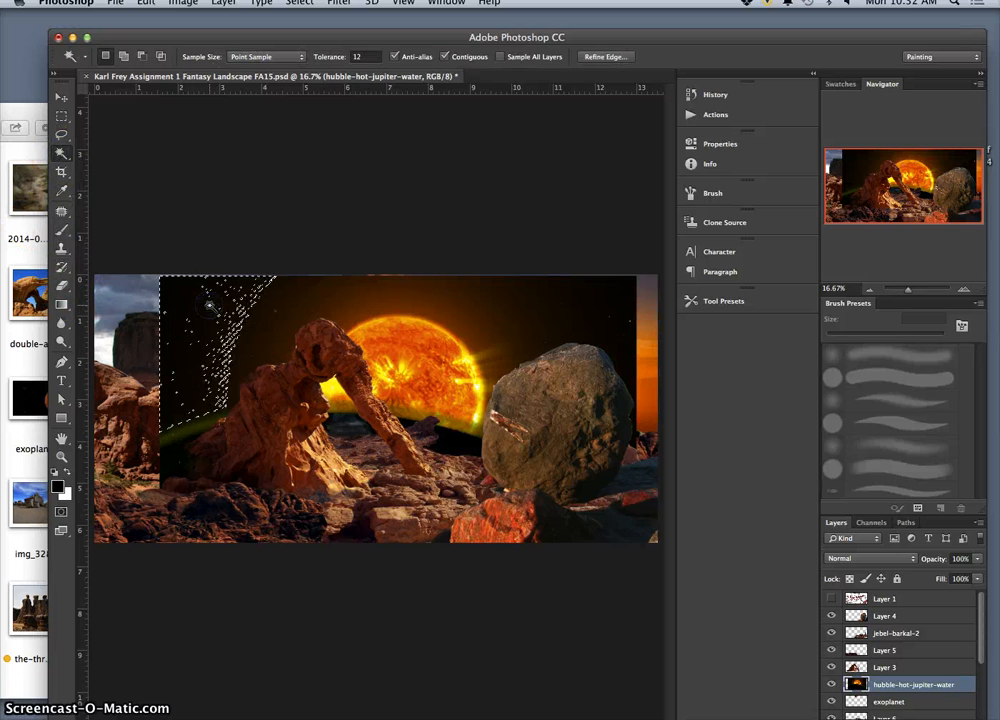
click(316, 307)
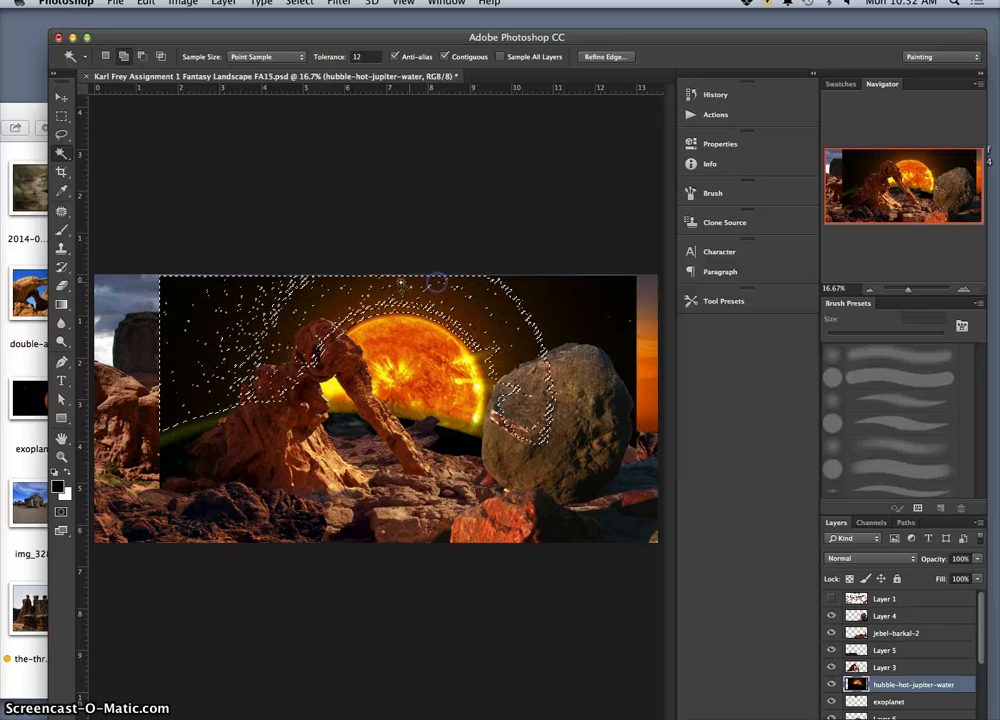
click(556, 298)
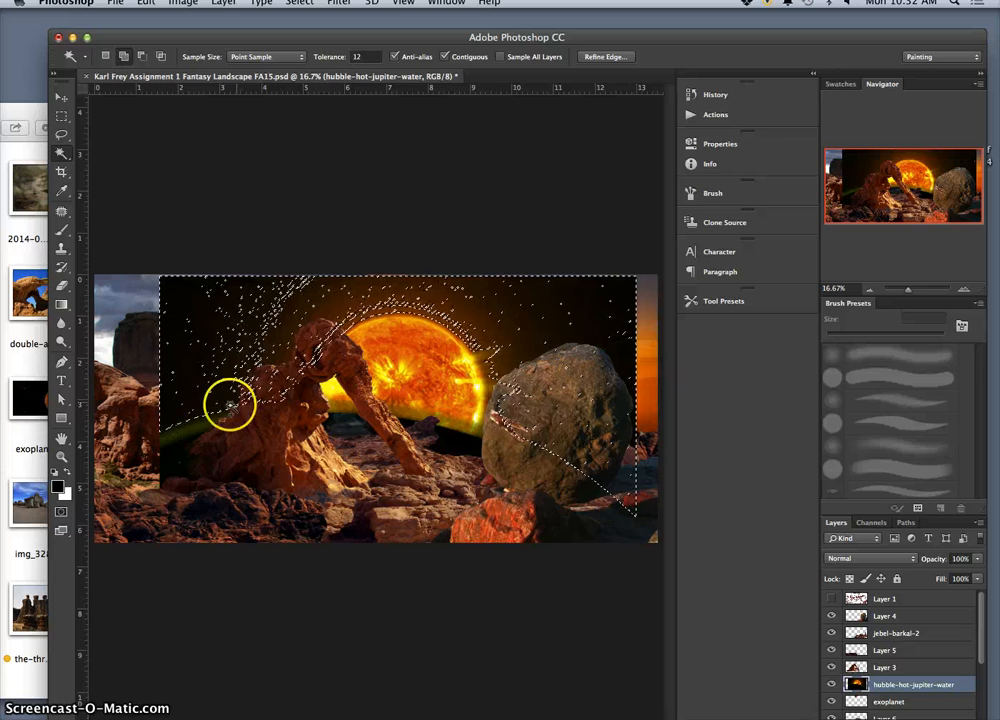
shift+click(182, 435)
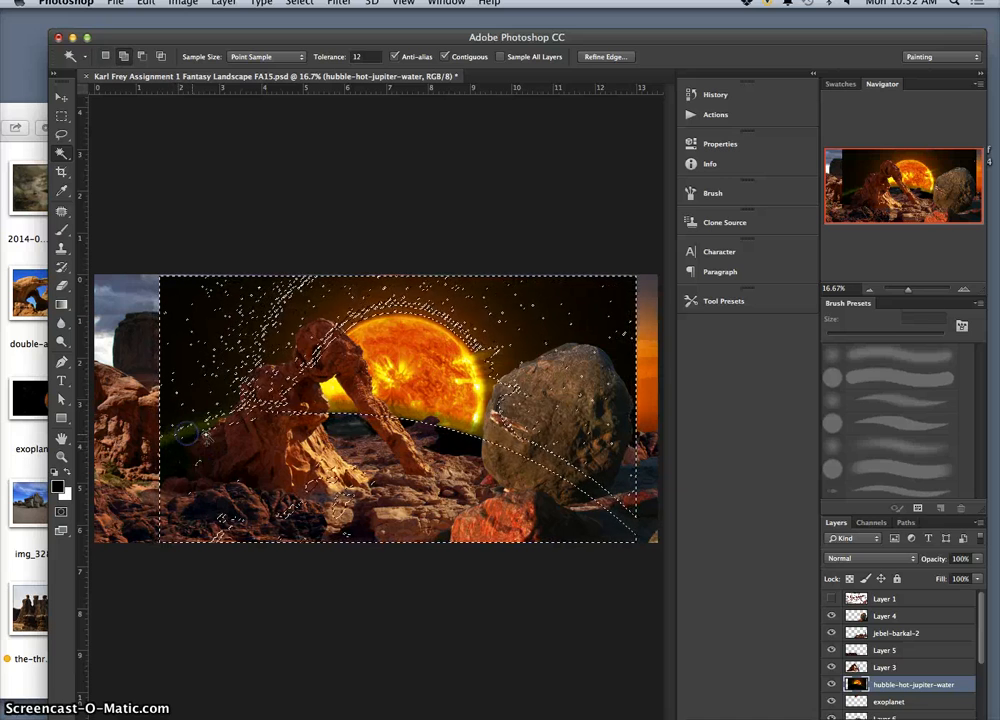
shift+click(536, 451)
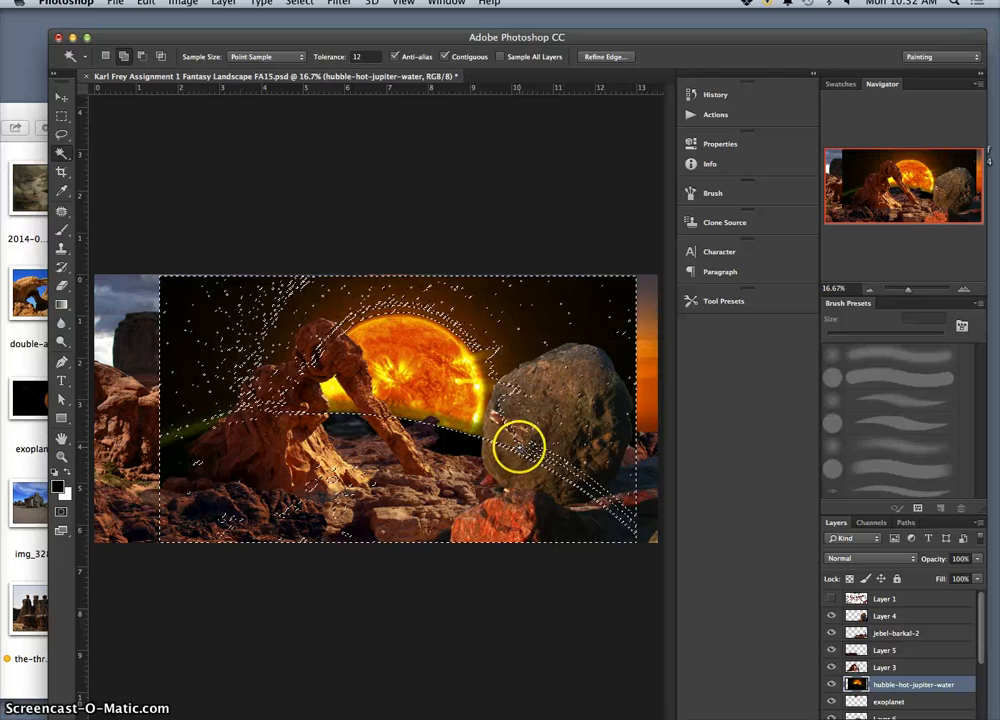
shift+click(566, 468)
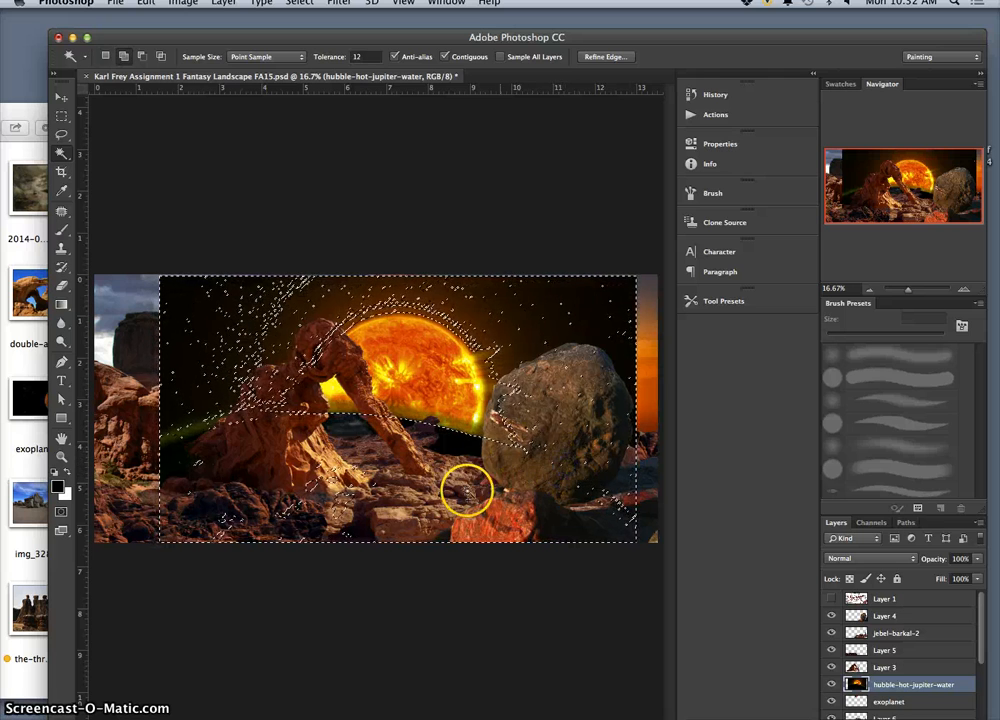
shift+click(340, 505)
shift+click(347, 537)
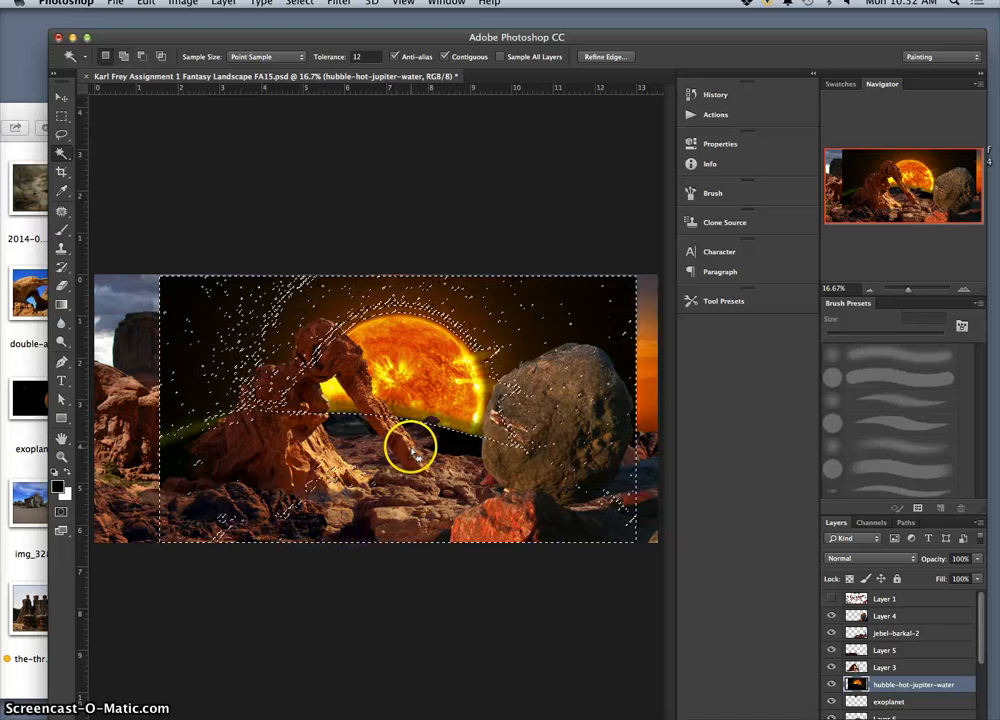
key(Delete)
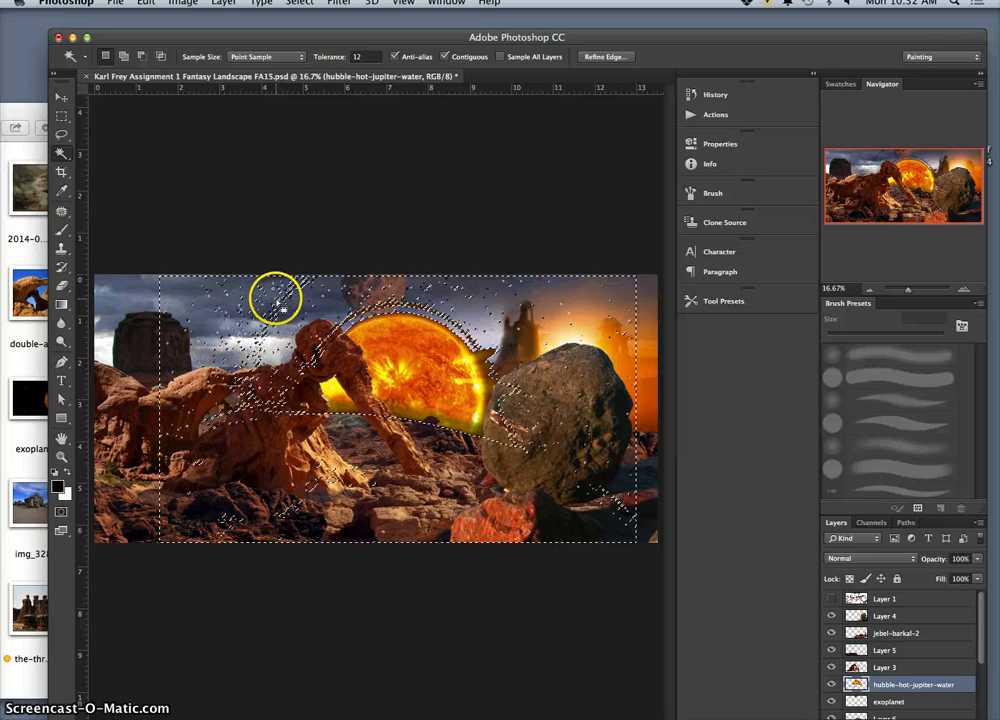
key(super+d)
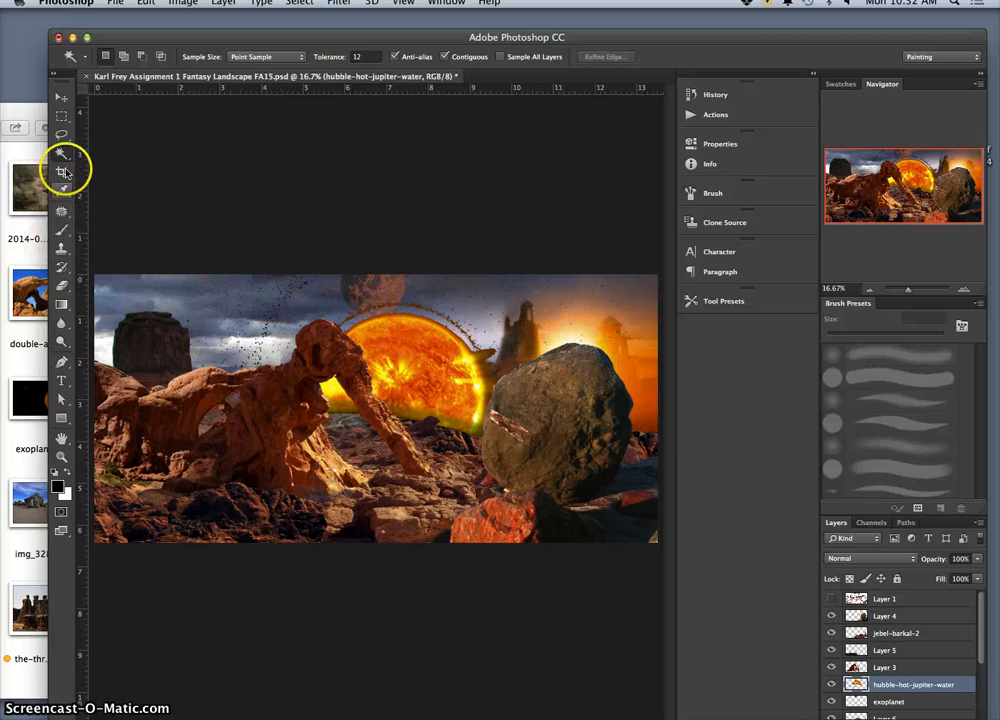
Step: Select the empty area around the sun, apply Refine Edge with the remembered settings, delete the leftover specks, and deselect
click(334, 305)
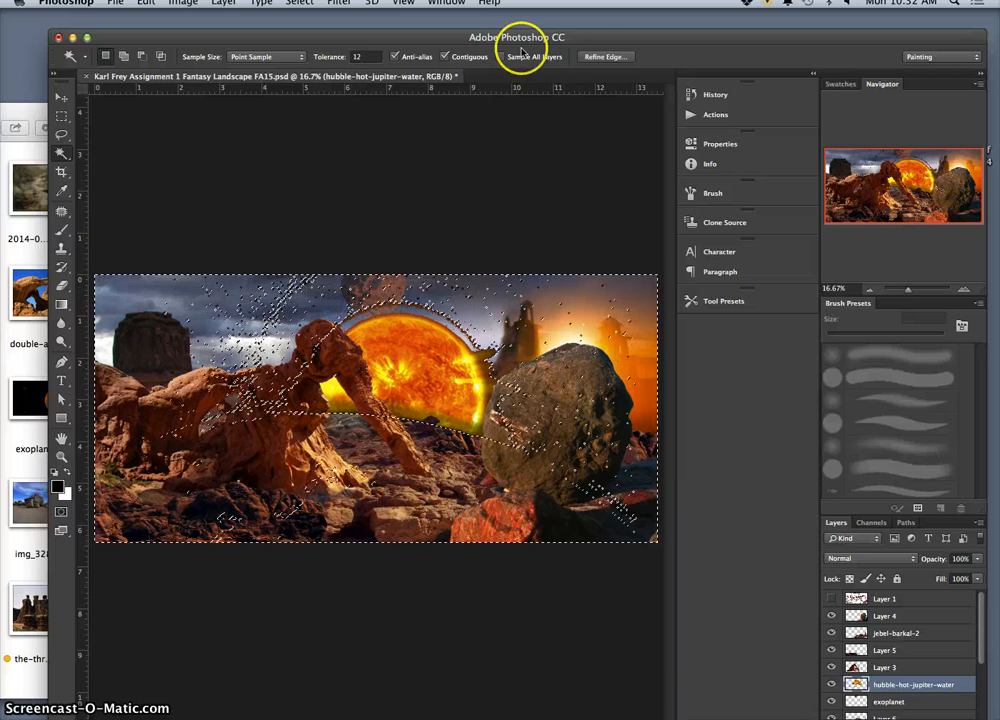
click(608, 57)
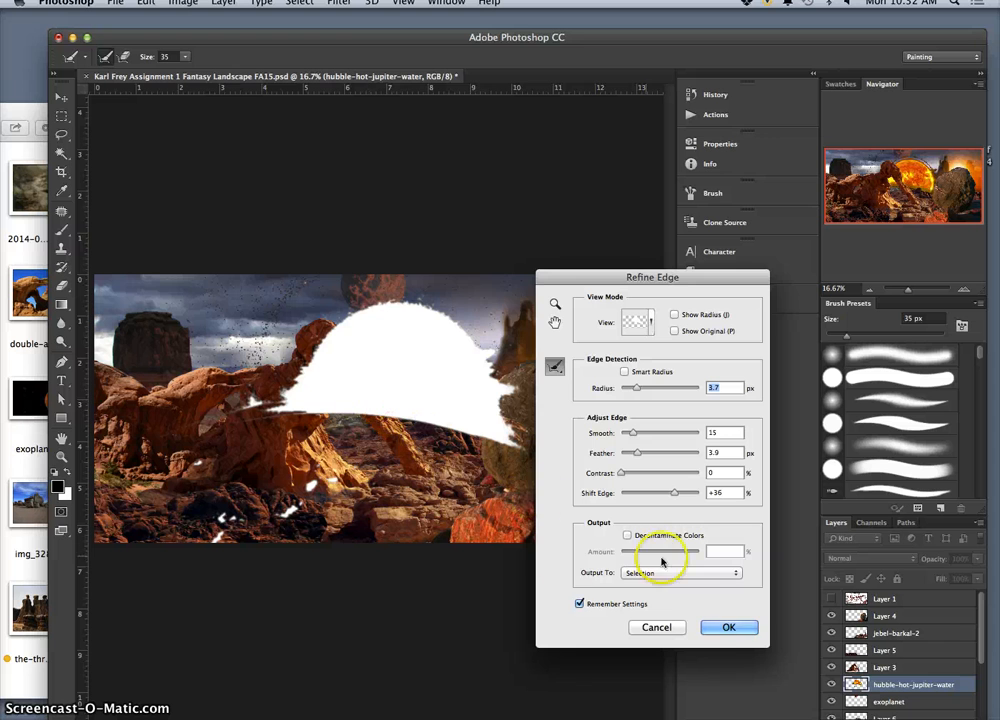
click(729, 628)
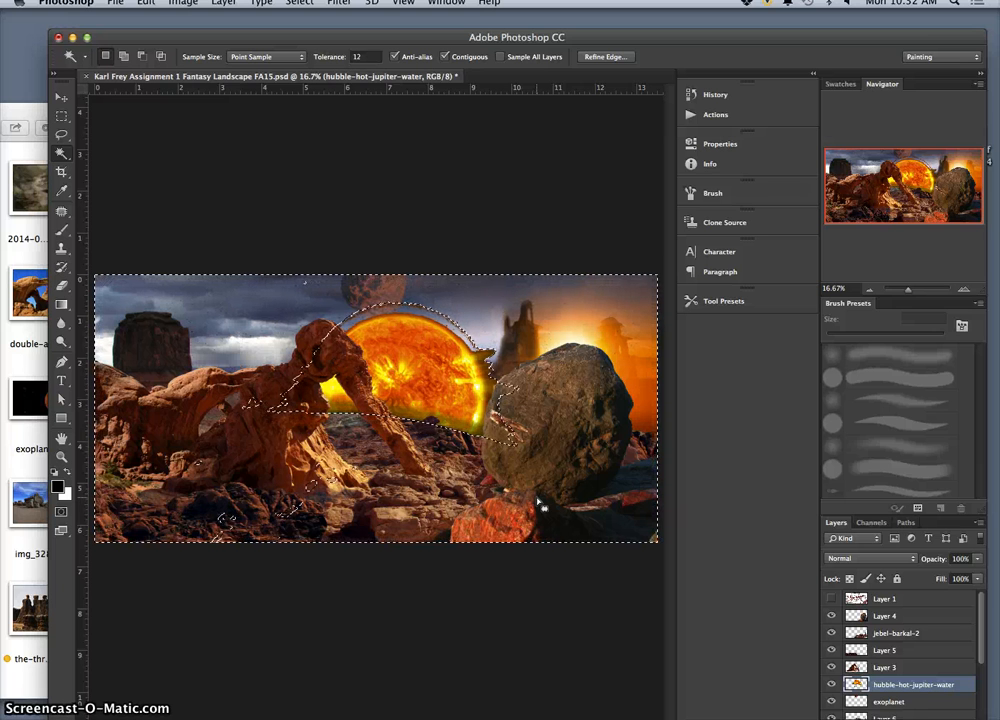
key(super+d)
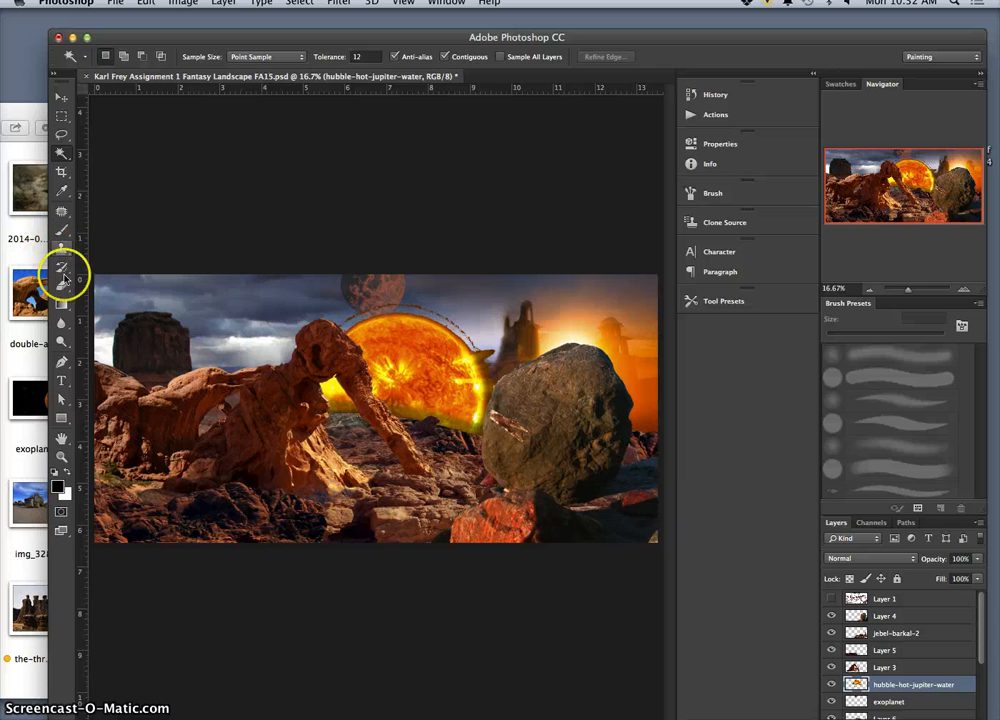
Step: Move the sun behind the large round boulder and set its layer opacity to 37%
click(61, 99)
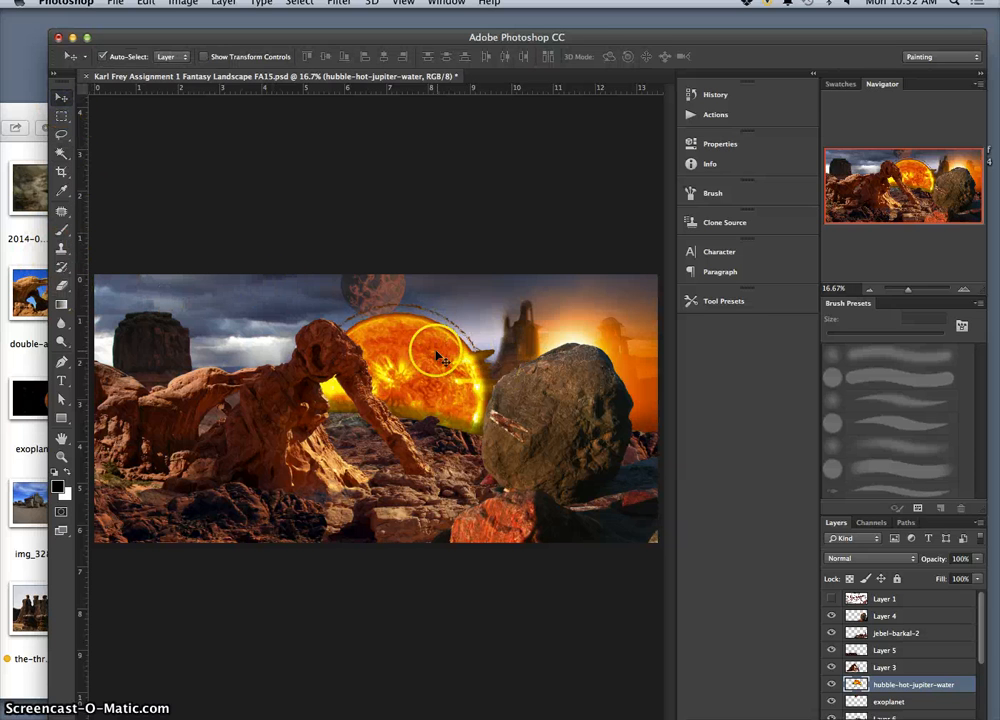
drag(440, 350, 605, 326)
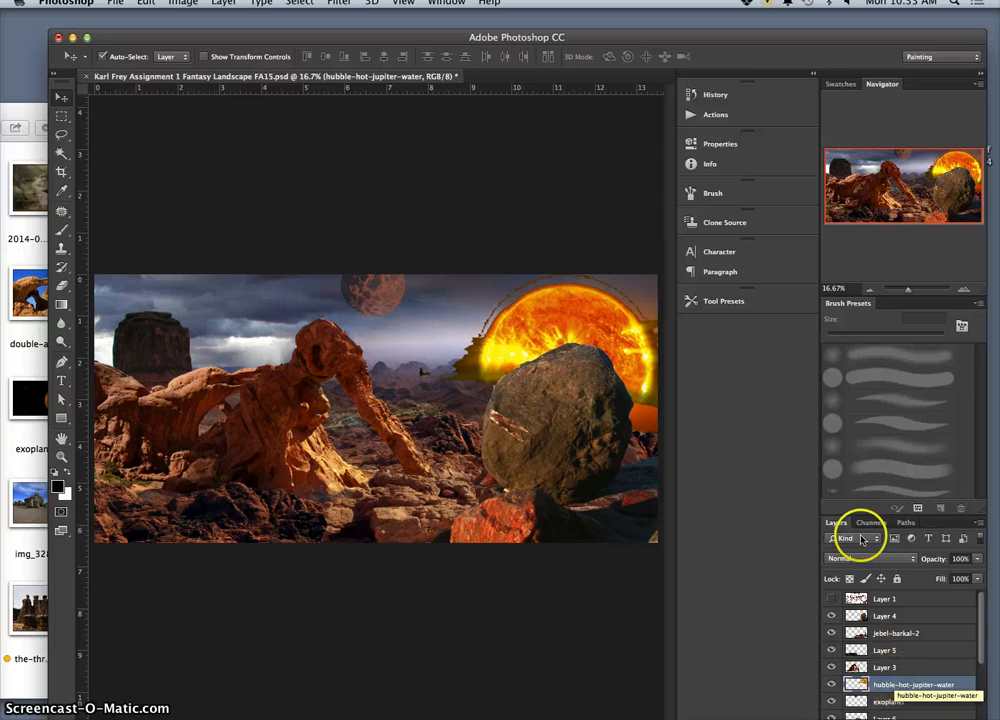
click(977, 559)
drag(938, 577, 934, 577)
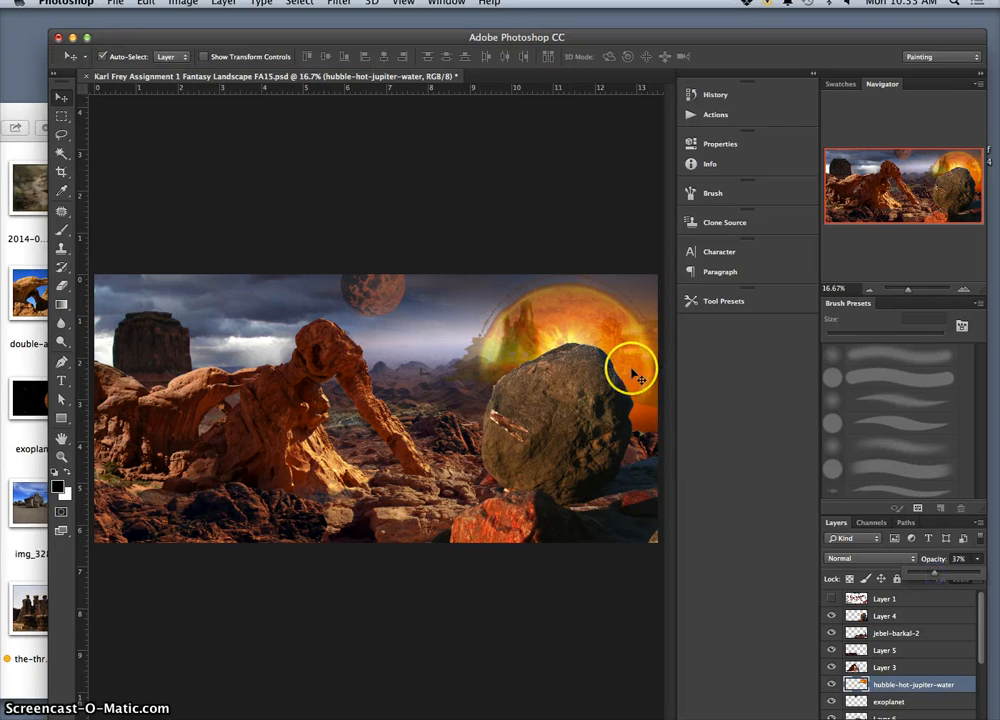
Step: Scale the sun proportionally to about 80% and shift it slightly so its disc sits behind the boulder
key(super+t)
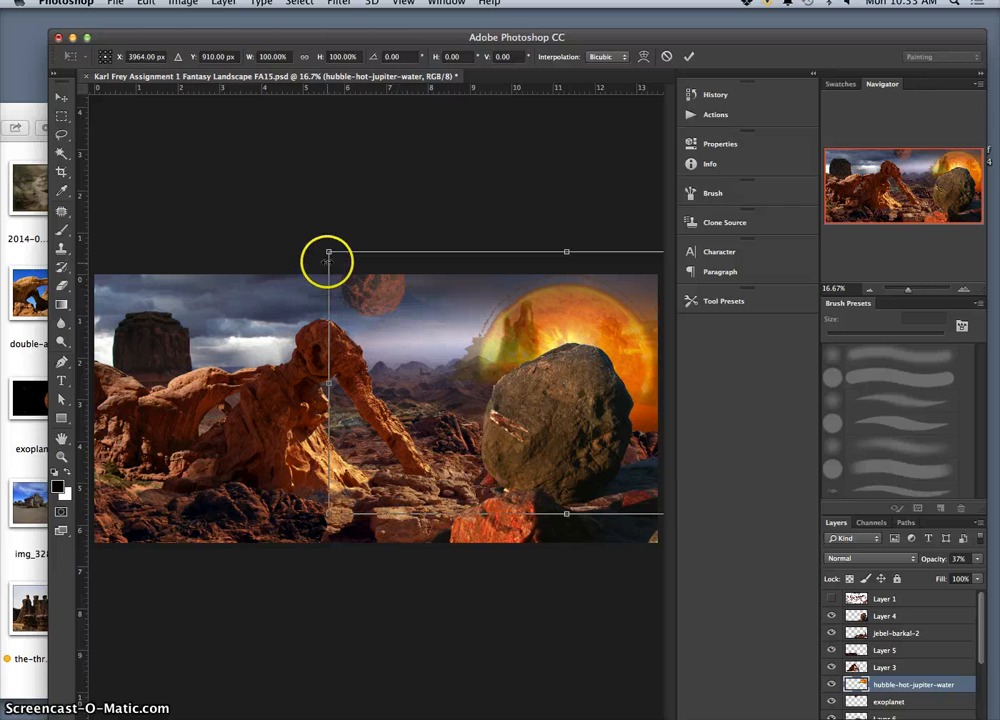
drag(329, 252, 375, 280)
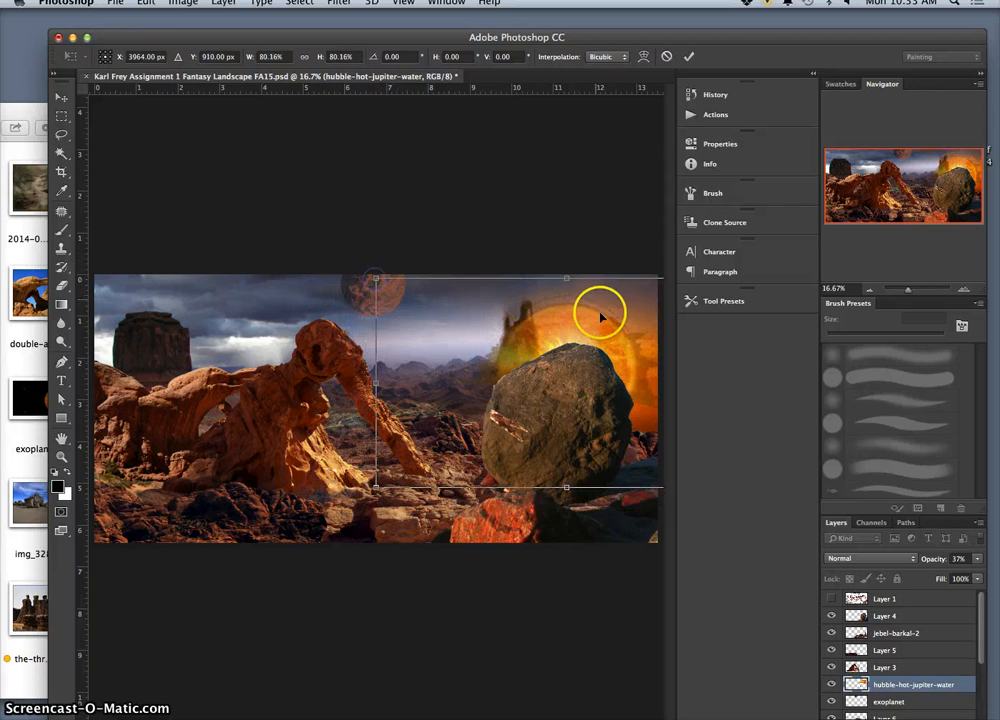
drag(585, 319, 591, 319)
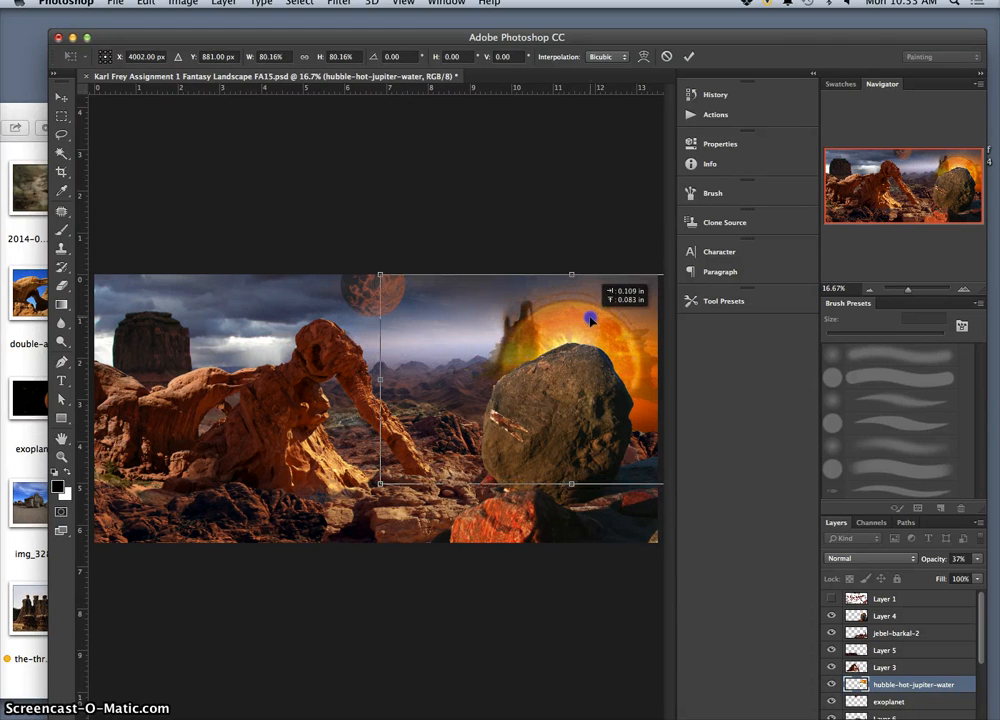
key(Return)
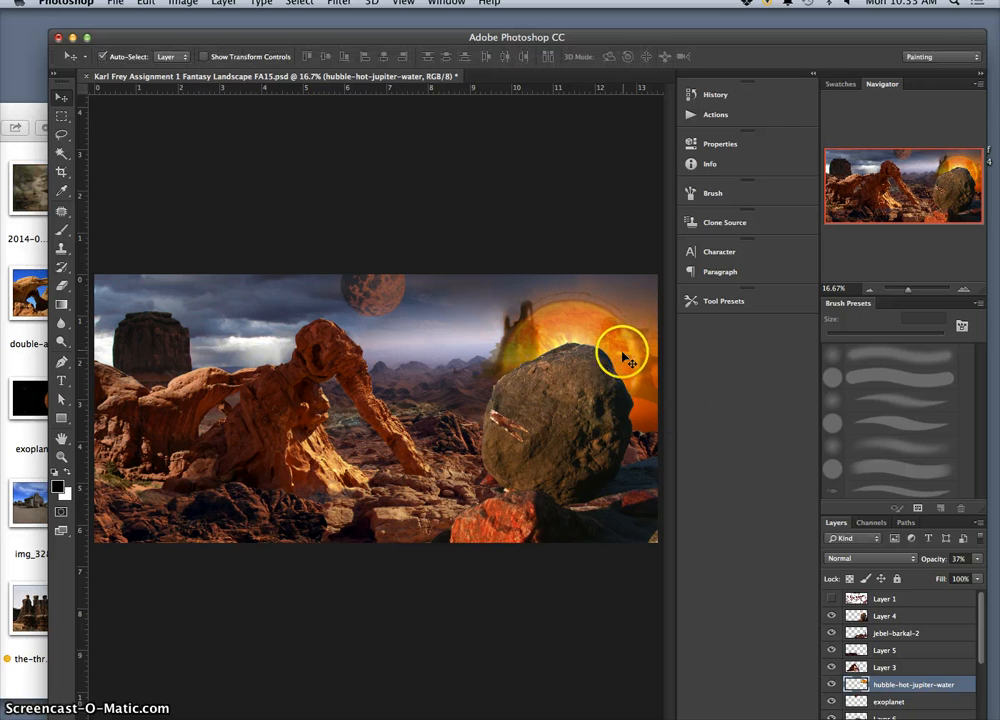
Step: Try the Overlay, Soft Light and Pin Light blend modes on the sun layer
click(883, 561)
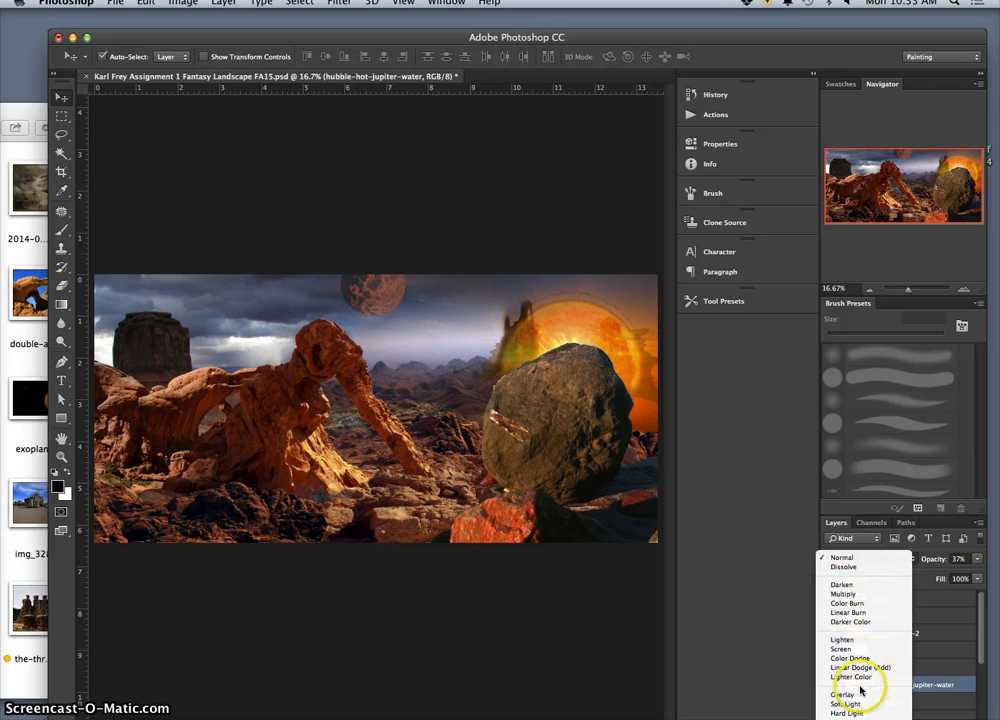
click(860, 694)
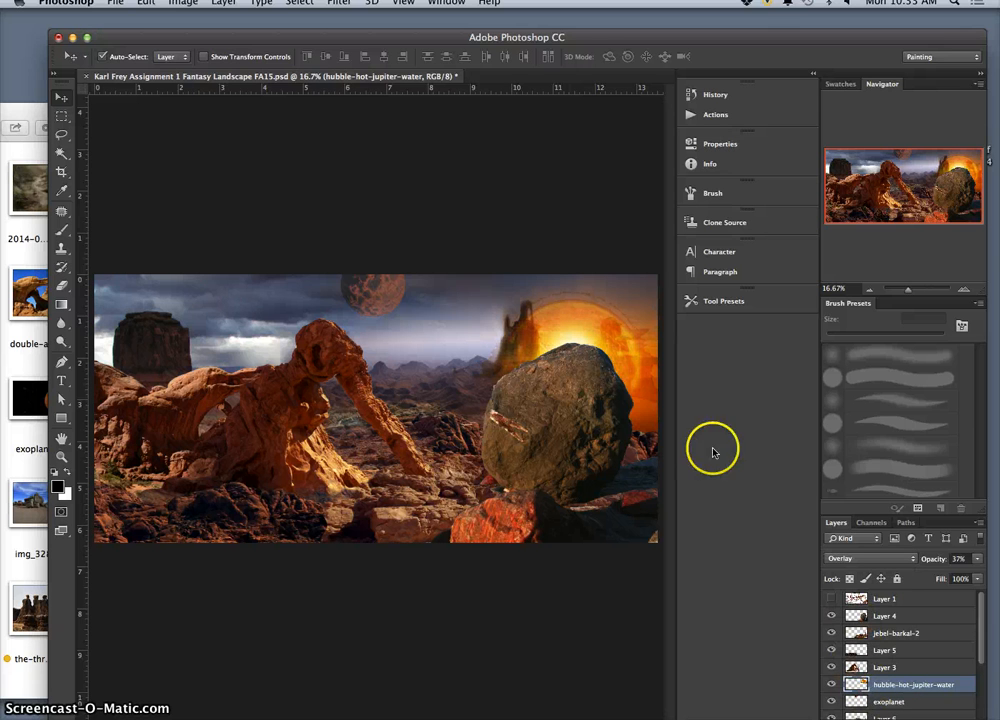
click(877, 565)
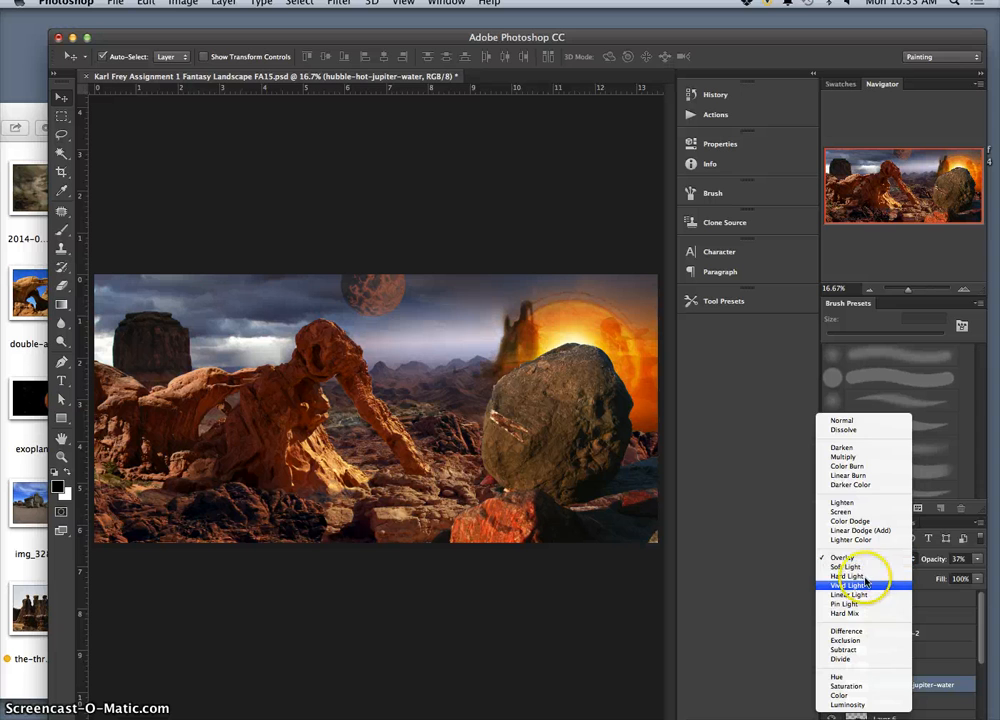
click(865, 567)
click(866, 560)
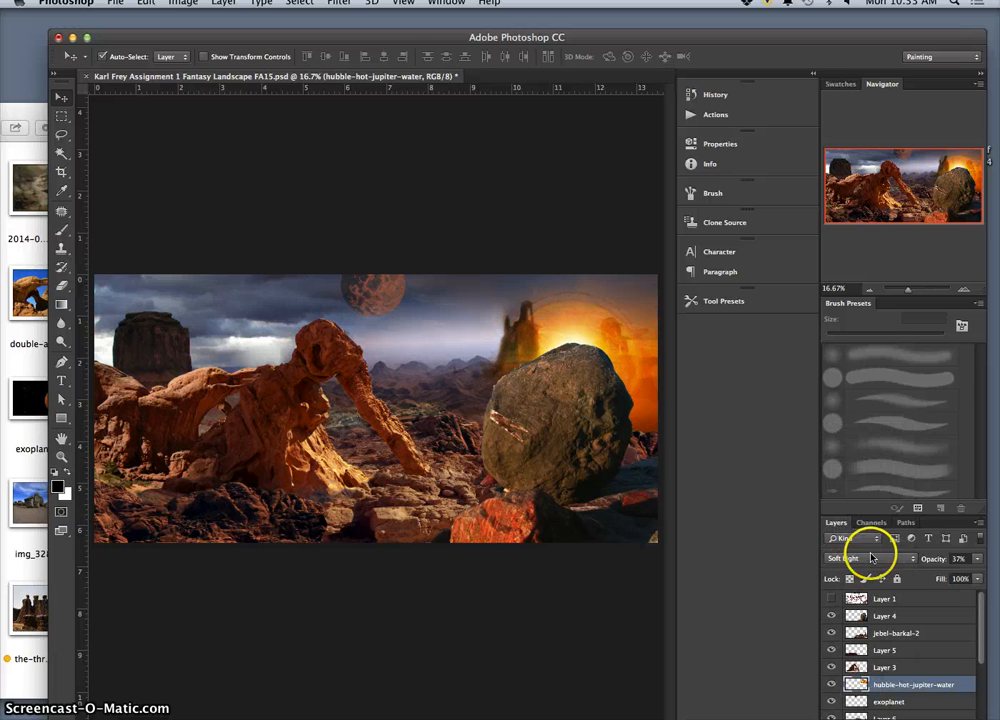
click(877, 595)
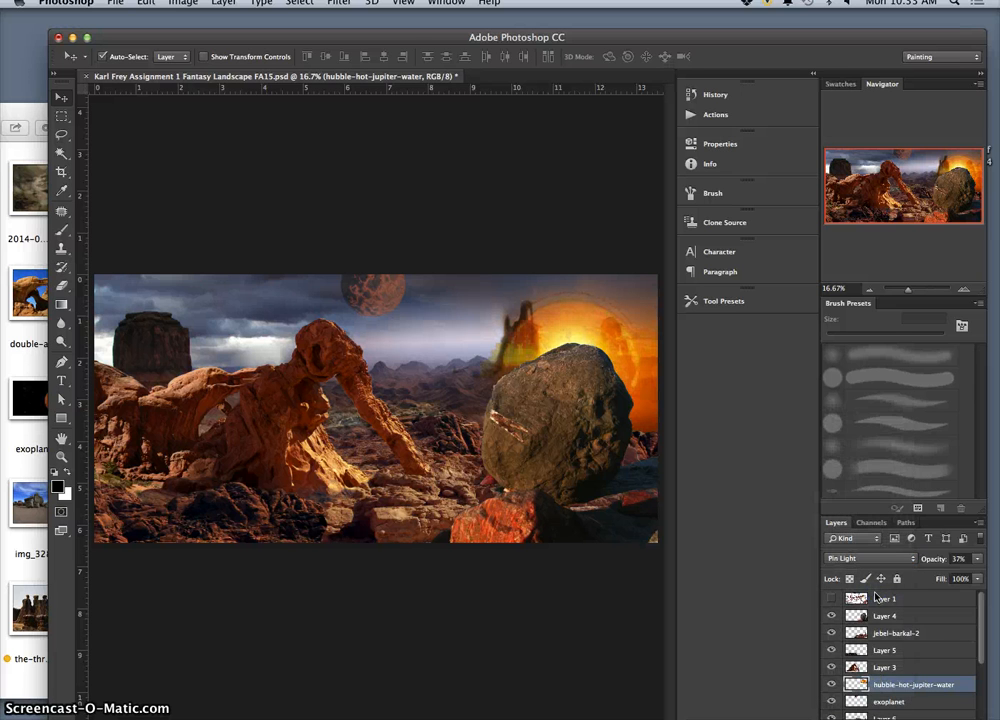
Step: Set the sun layer's blend mode to Soft Light and adjust its opacity to about 38%
click(866, 558)
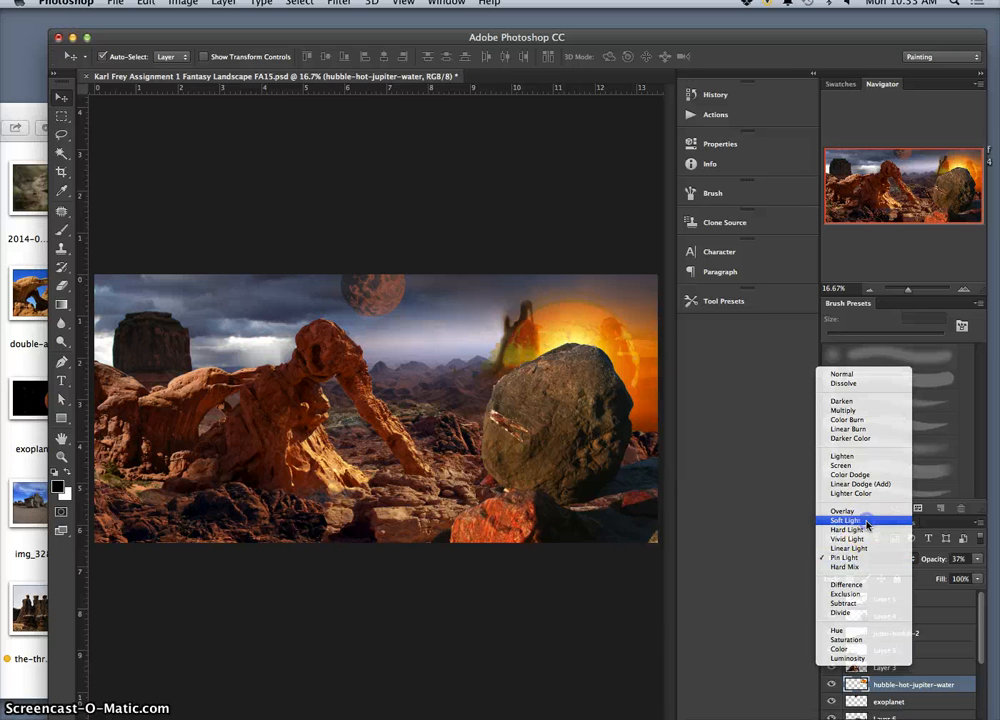
click(866, 521)
click(976, 558)
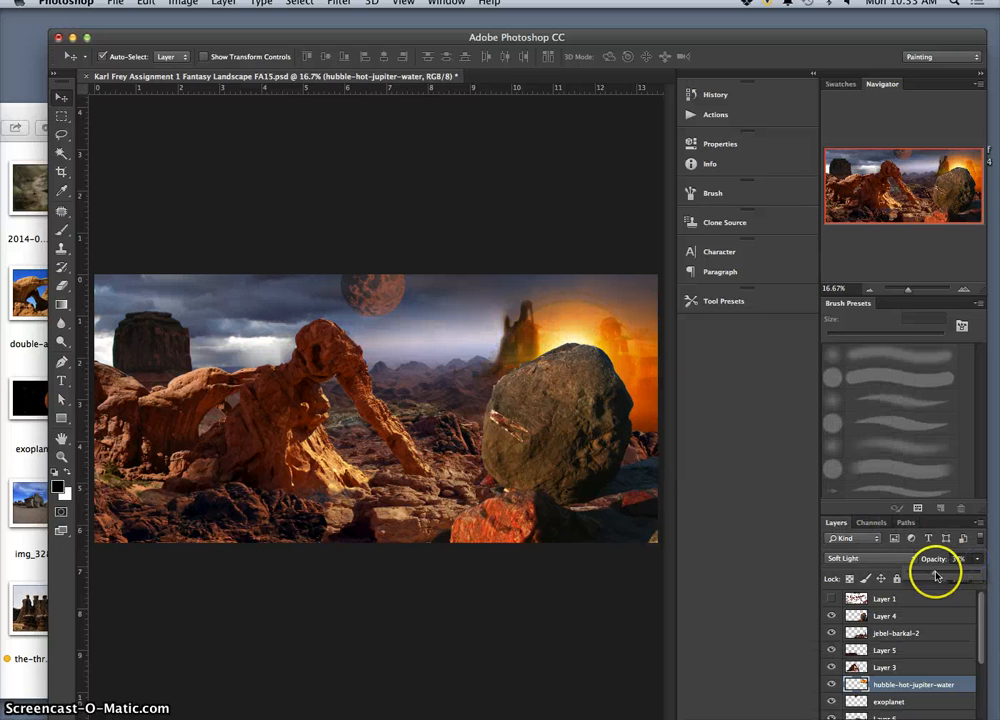
mouse_move(936, 576)
mouse_down()
mouse_move(957, 576)
mouse_move(937, 573)
mouse_up()
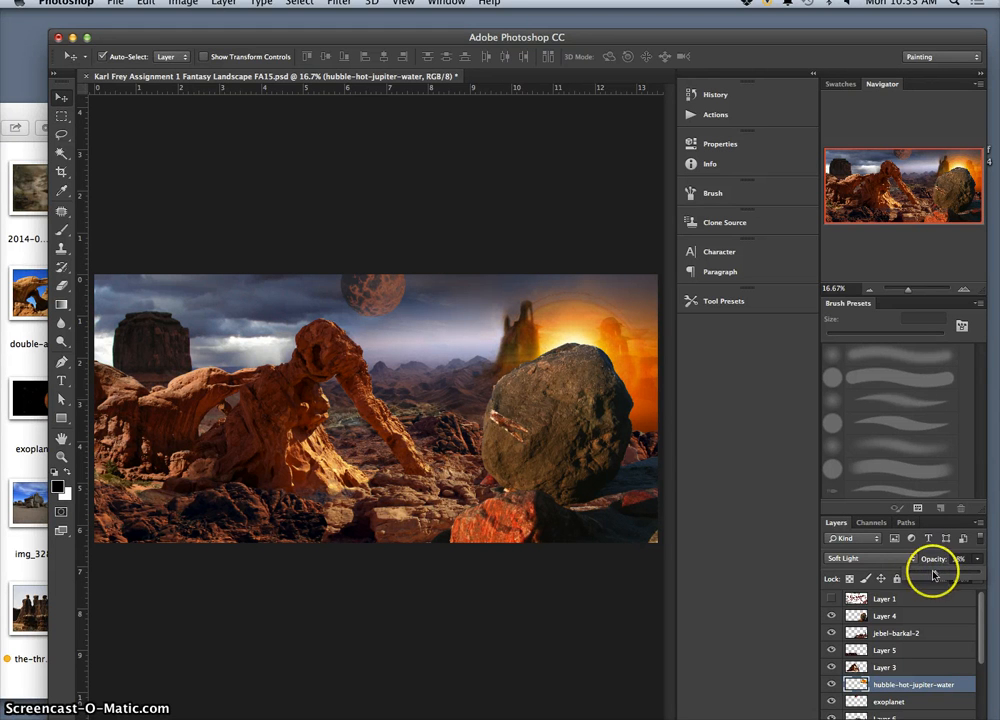
Step: Set the hubble-hot-jupiter-water layer's blend mode to Normal and reduce its opacity to 17%
drag(934, 574, 897, 572)
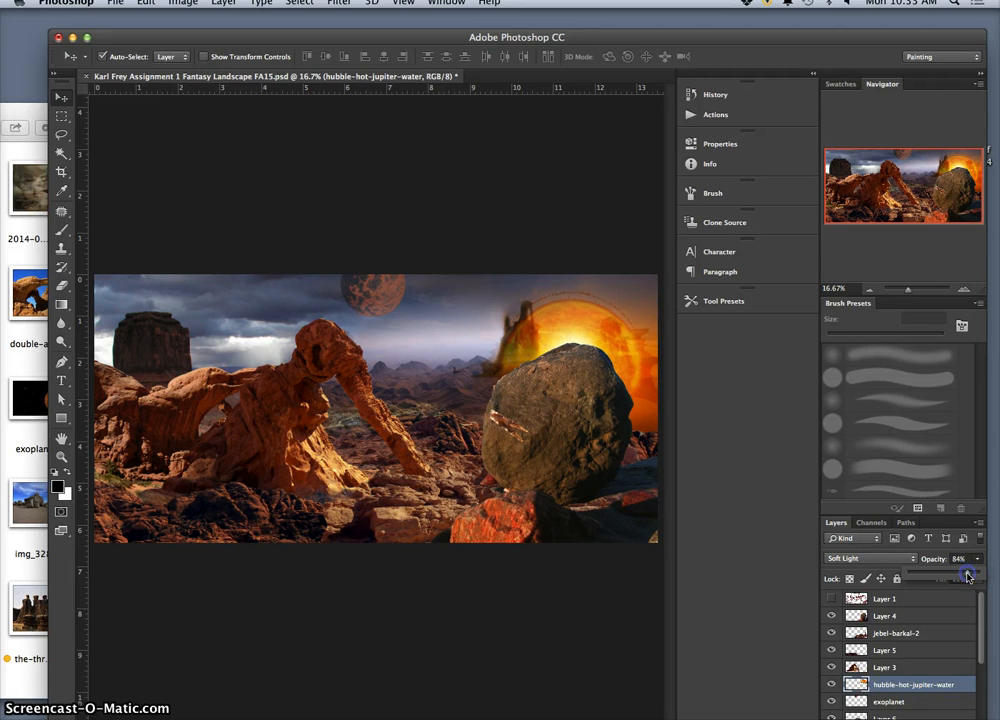
click(877, 558)
click(859, 408)
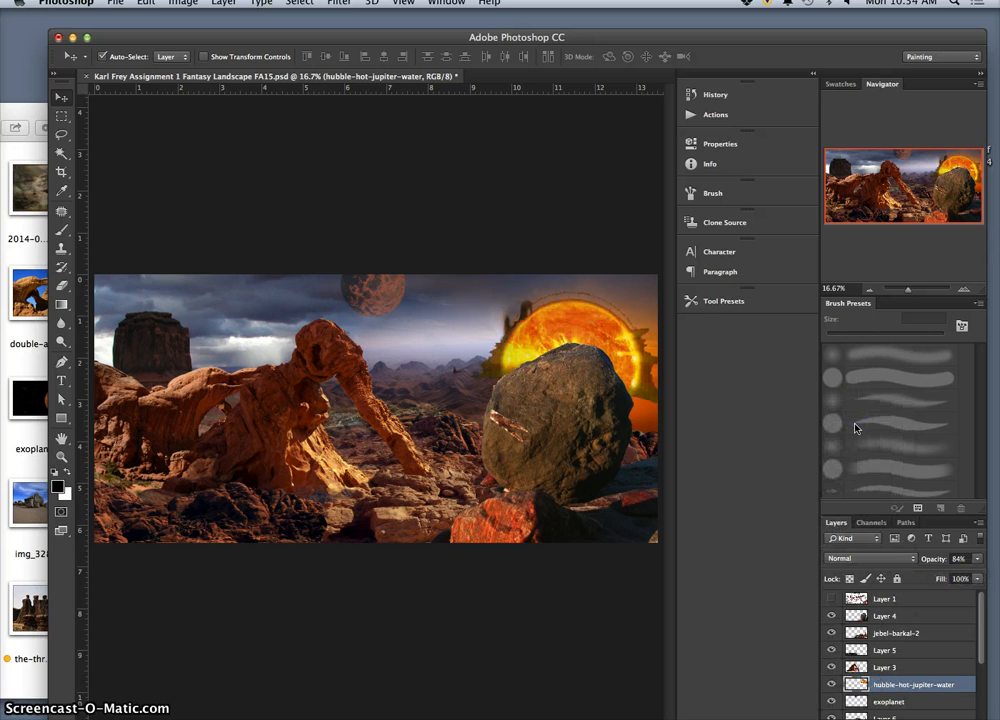
click(889, 558)
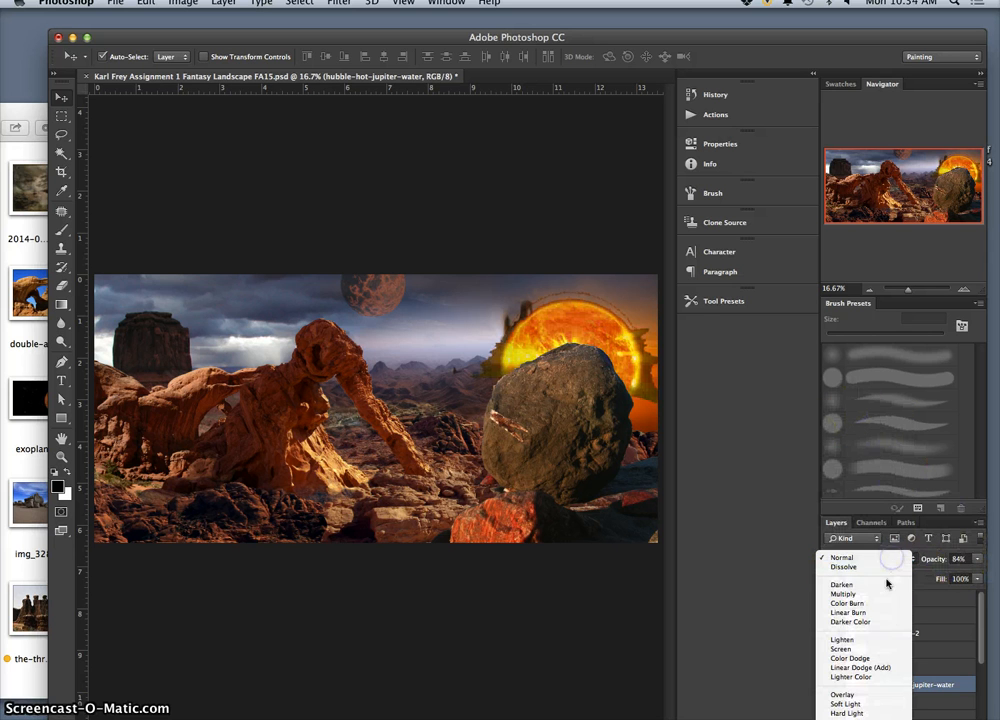
click(978, 560)
click(978, 560)
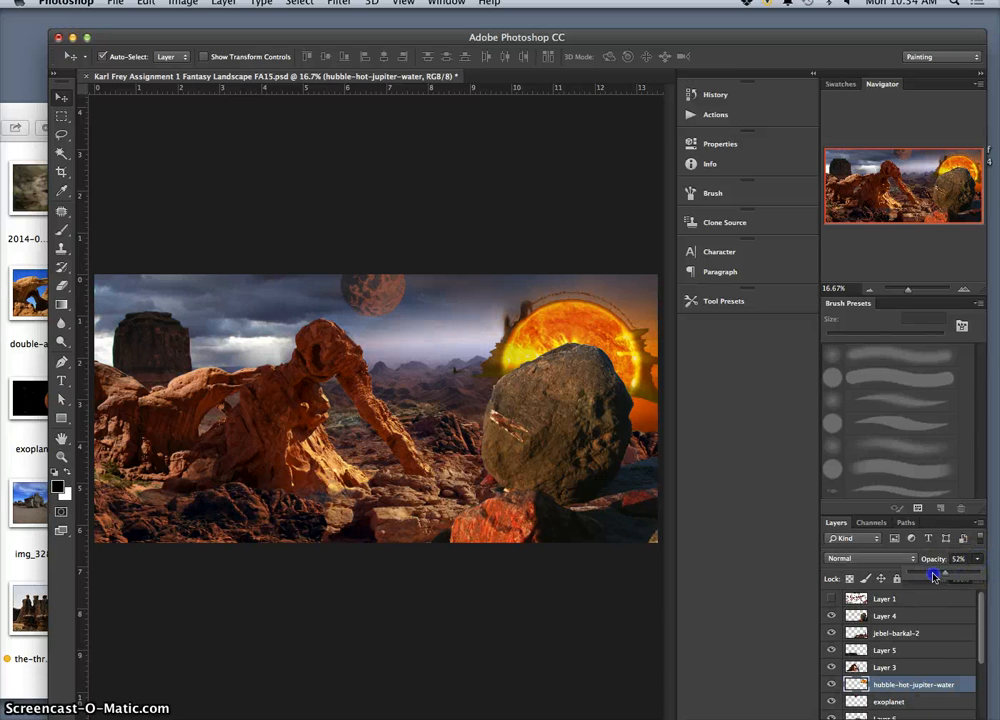
drag(933, 577, 919, 577)
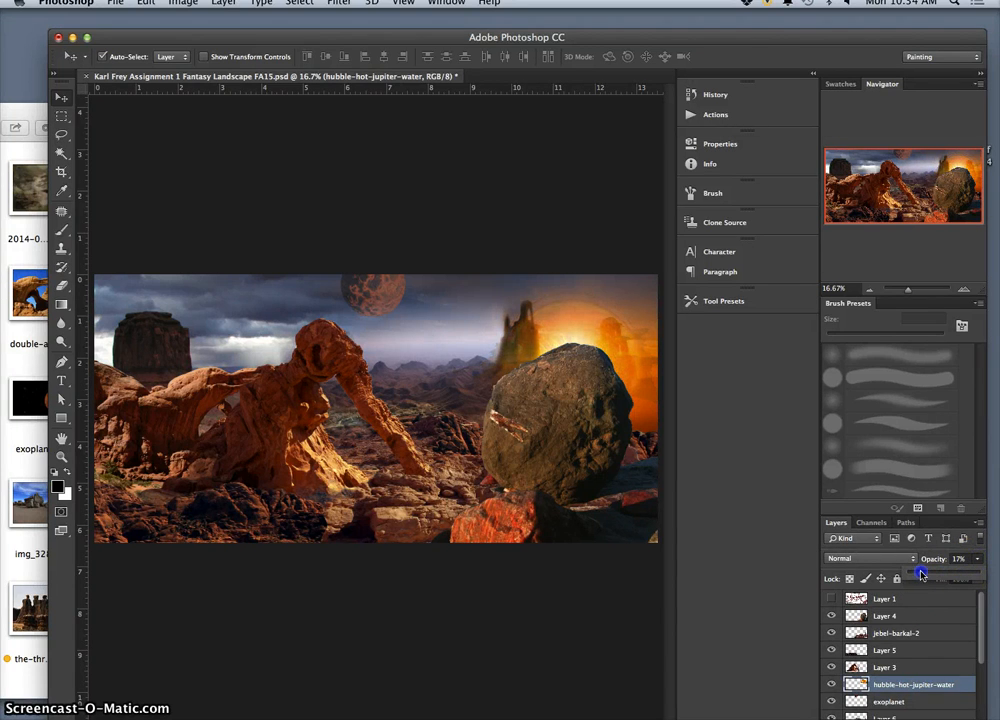
Step: Erase the sun layer's outer edges around the disc and over the rock tower with a 196 px Eraser at 64% opacity
click(63, 288)
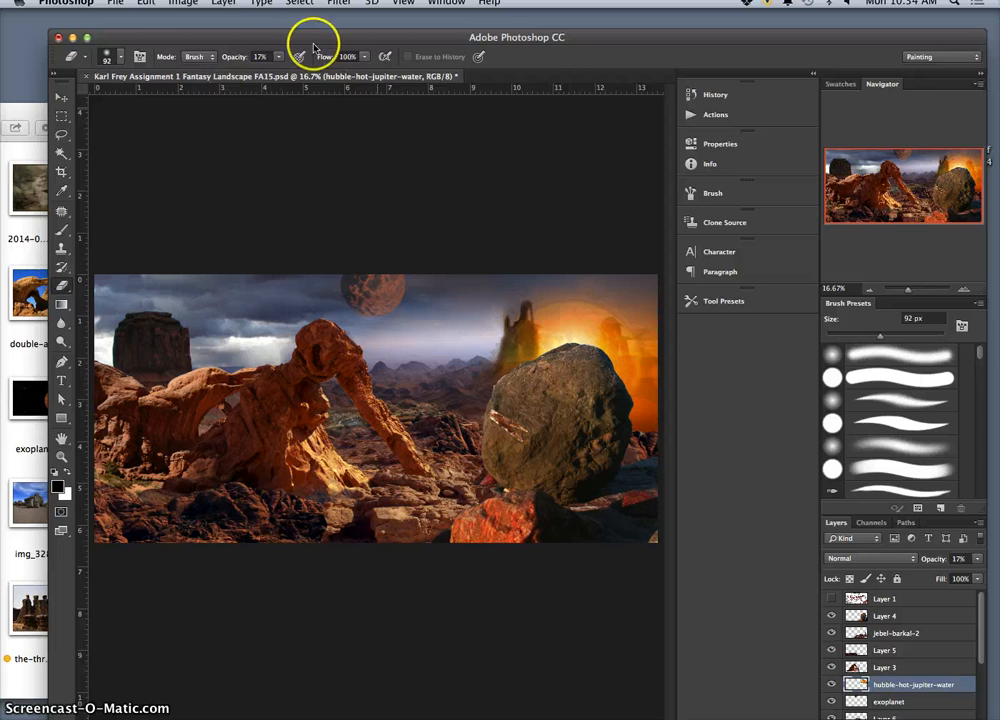
click(279, 56)
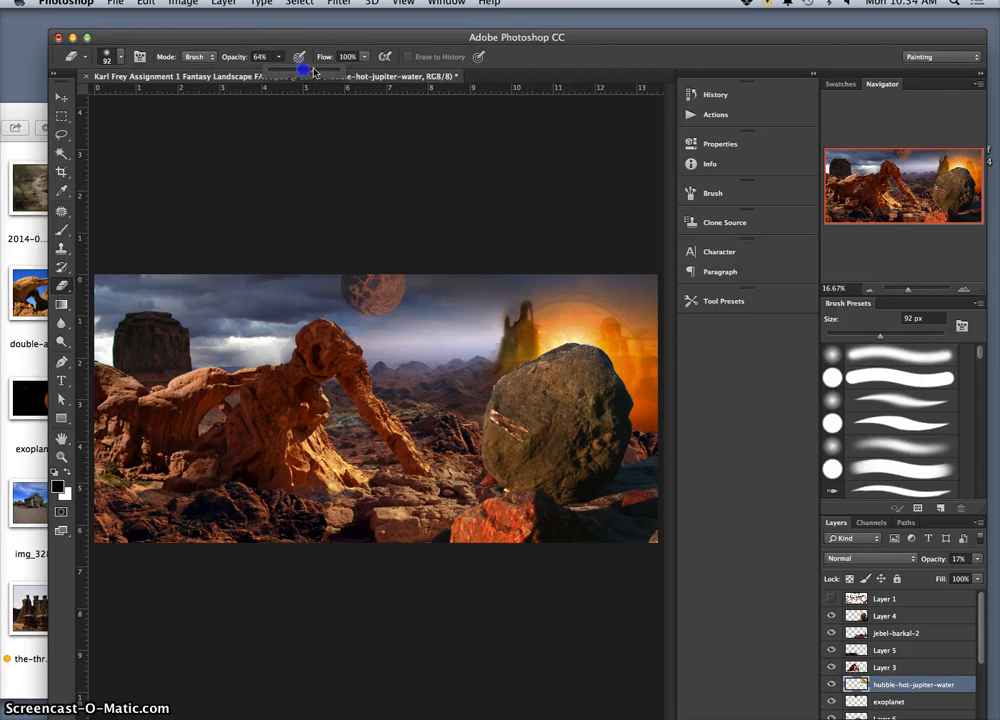
click(118, 58)
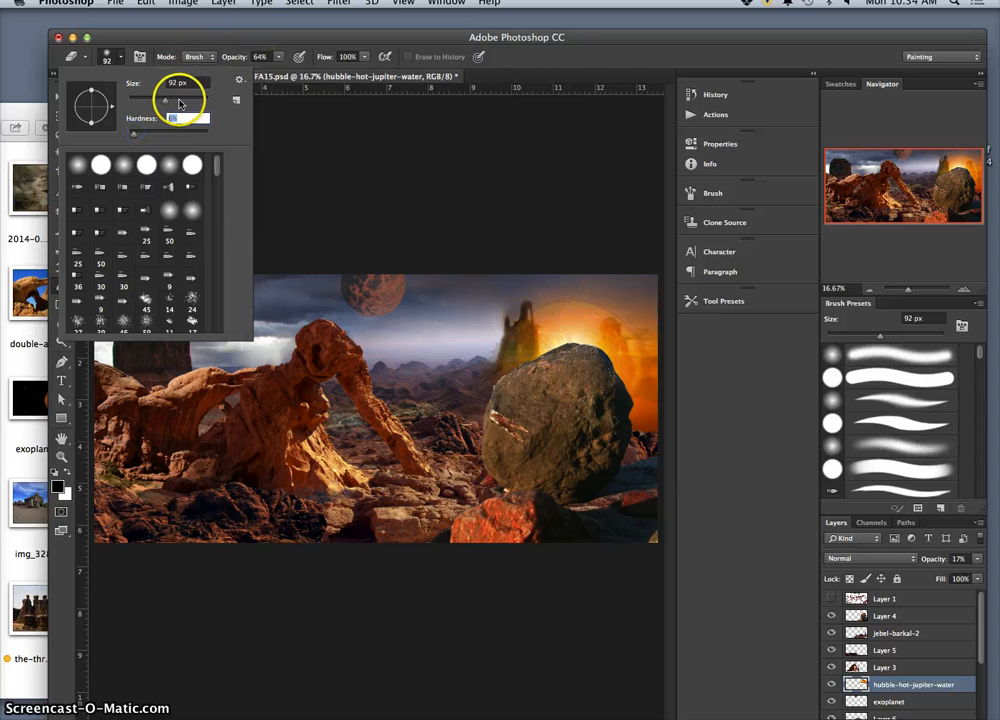
drag(170, 99, 184, 97)
click(544, 291)
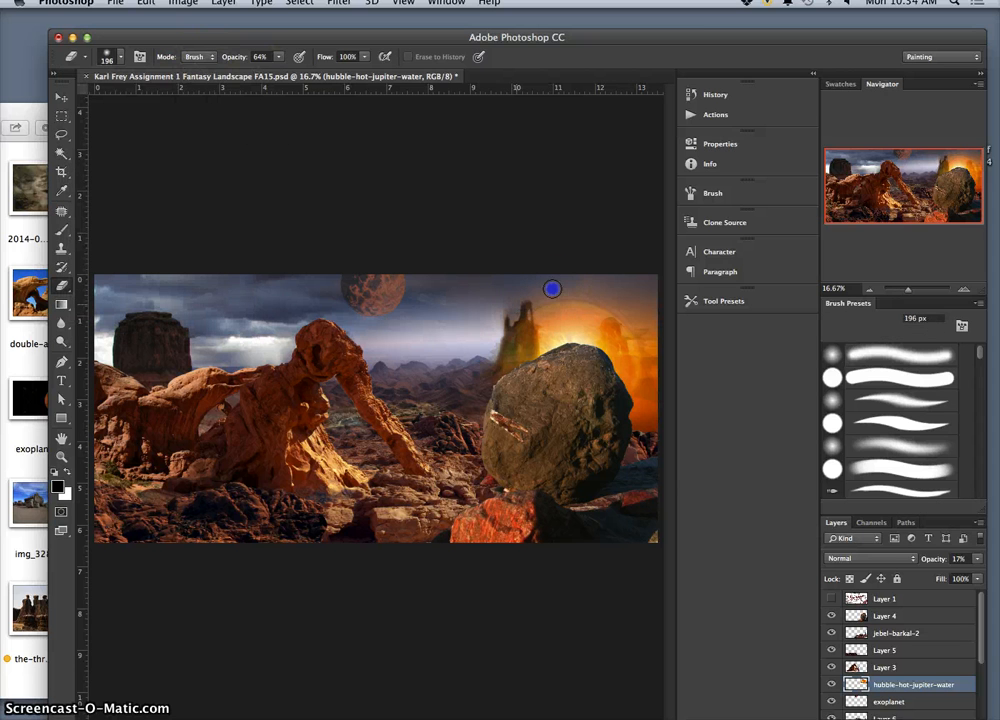
mouse_move(562, 289)
mouse_down()
mouse_move(604, 297)
mouse_move(649, 341)
mouse_up()
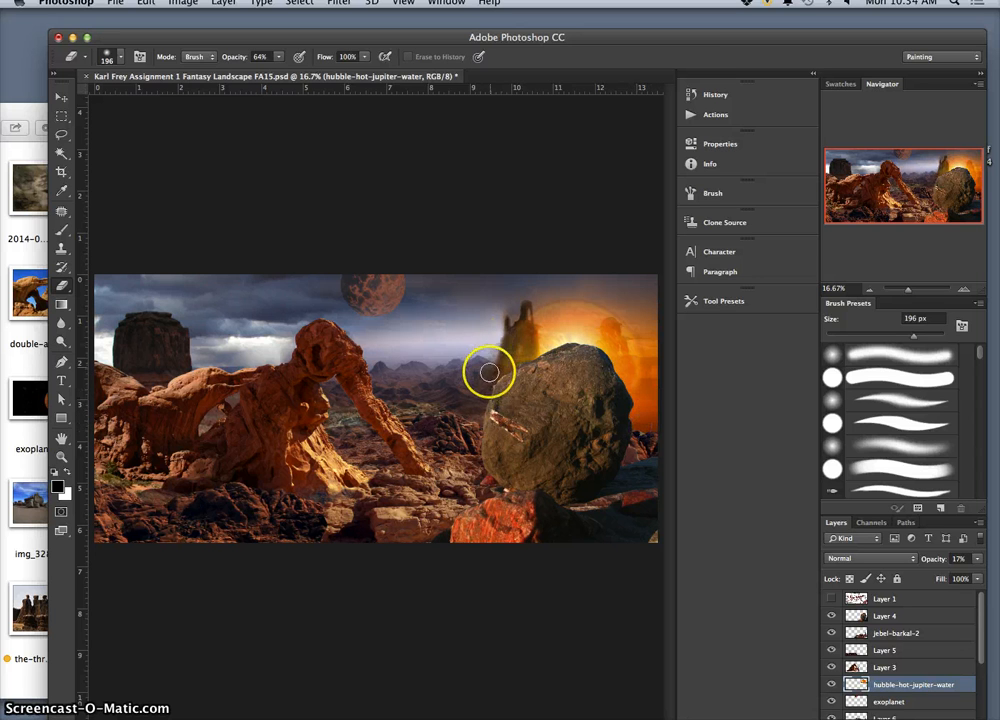
click(498, 376)
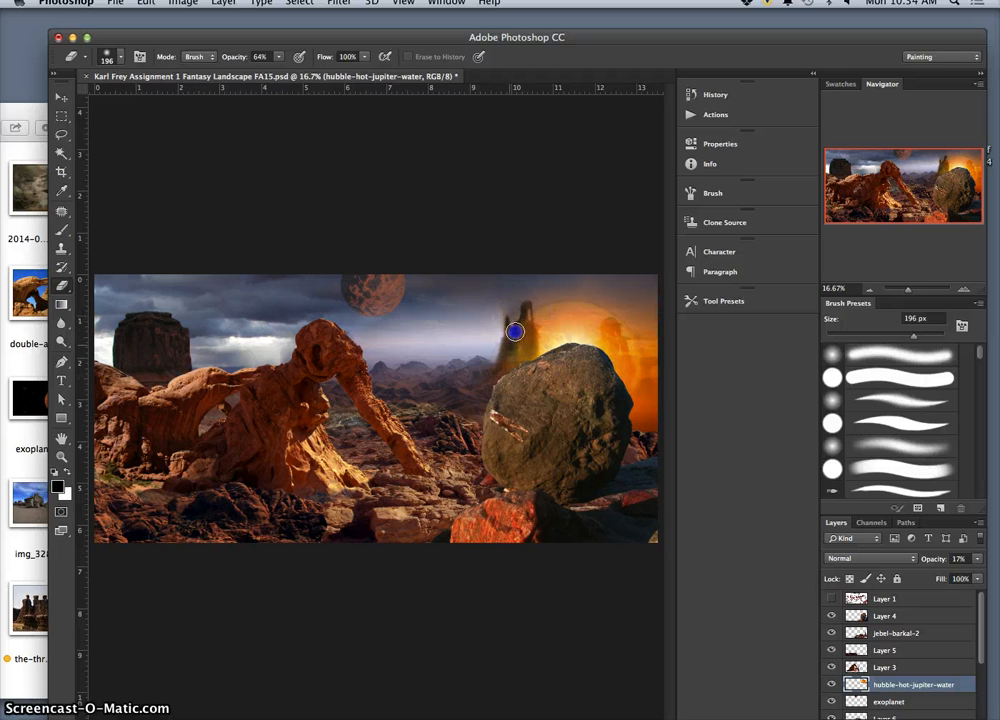
mouse_move(545, 341)
mouse_down()
mouse_move(514, 369)
mouse_move(524, 366)
mouse_up()
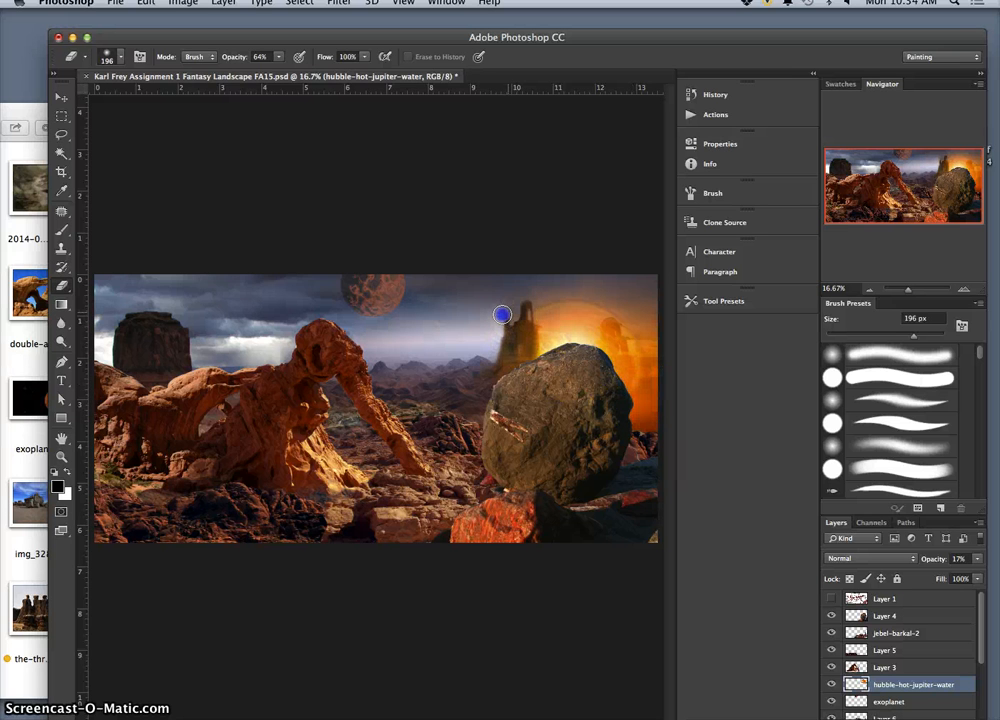
Step: Try to erase the stray line beside the boulder's upper edge on Layer 4 with the Eraser at 100% opacity
click(856, 615)
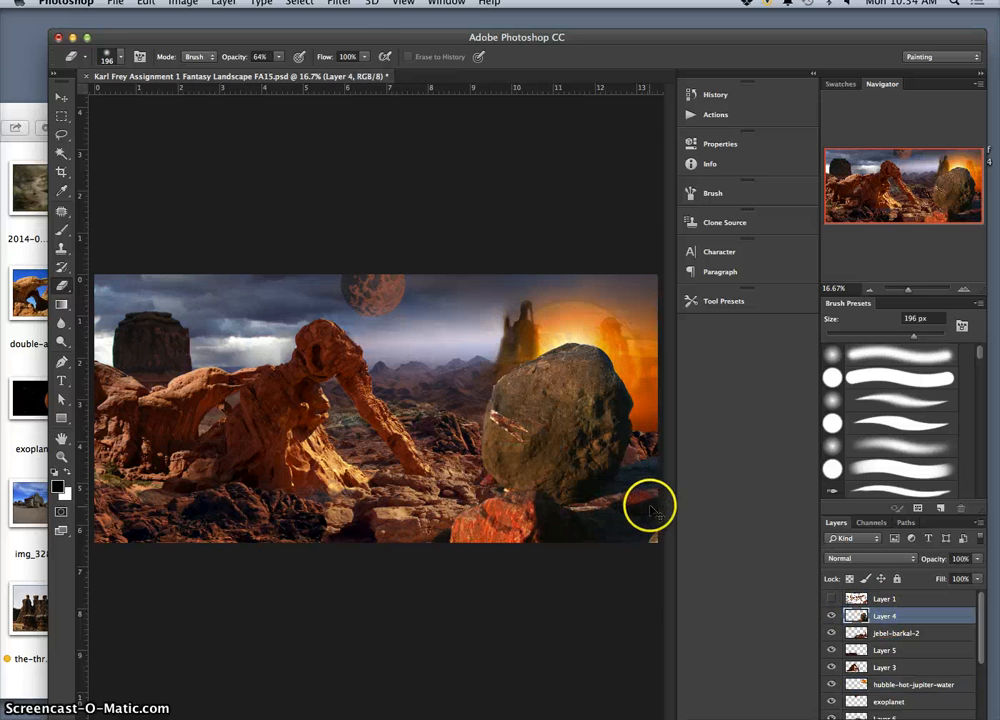
key(super+equal)
key(super+equal)
drag(569, 417, 296, 262)
click(277, 58)
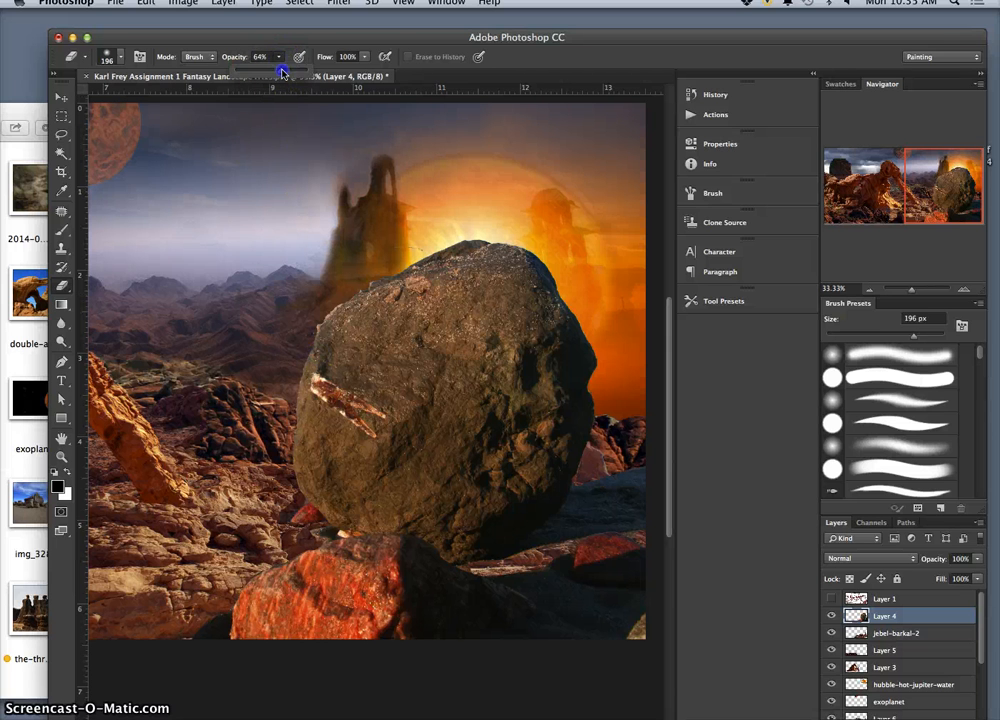
click(422, 240)
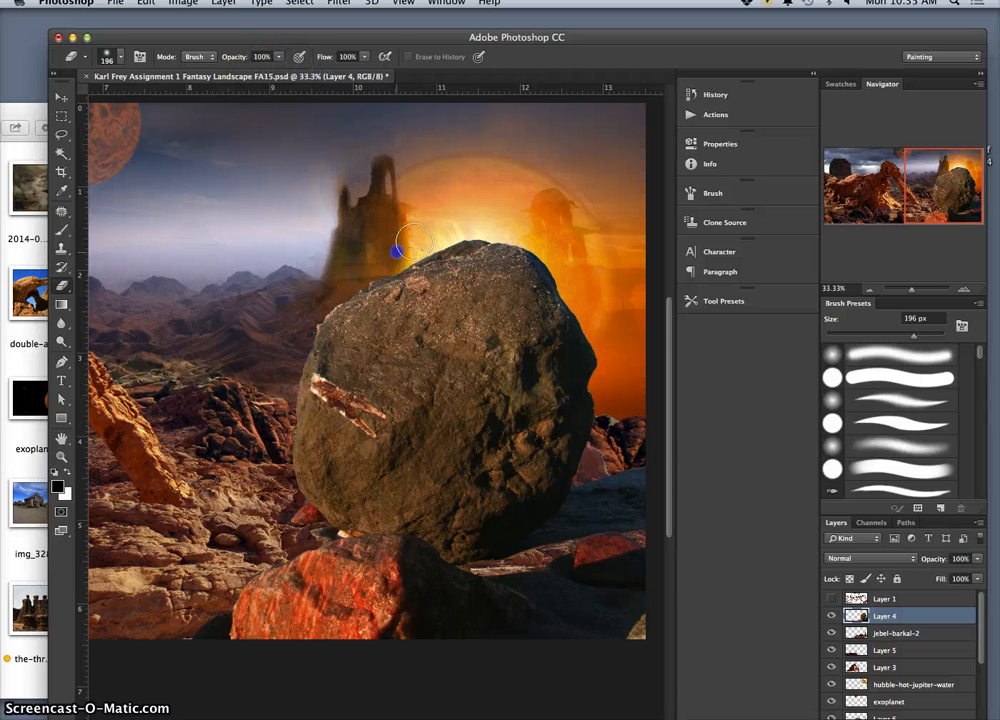
Step: Examine the layers one at a time by toggling their visibility to find which holds the stray line above the boulder
click(831, 616)
click(831, 616)
click(831, 633)
click(831, 633)
click(831, 667)
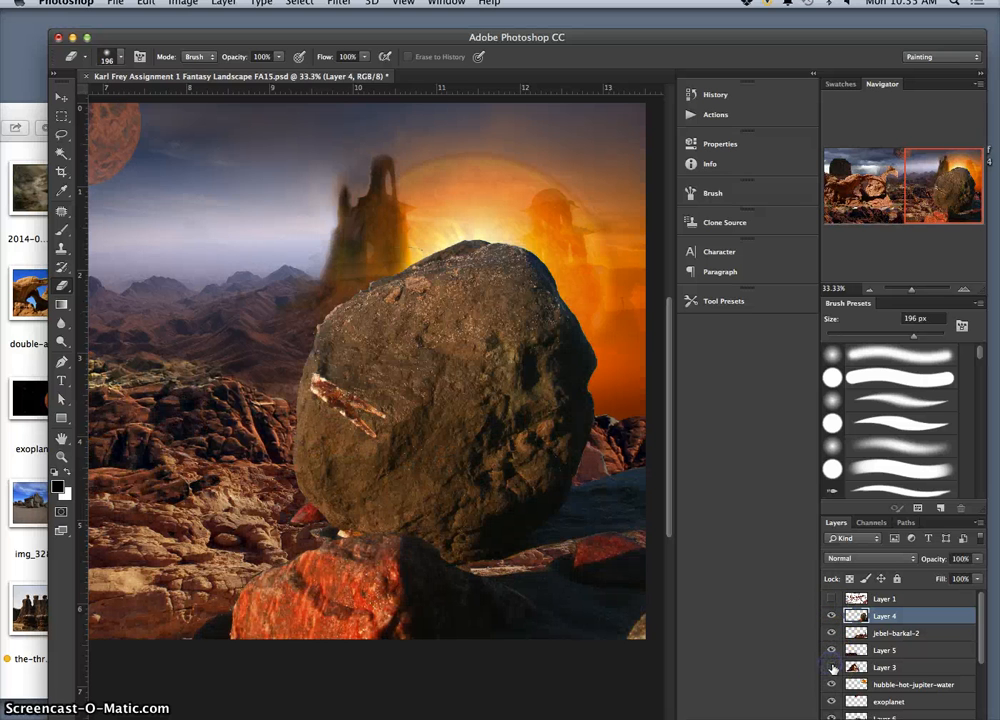
click(831, 667)
click(831, 684)
click(831, 684)
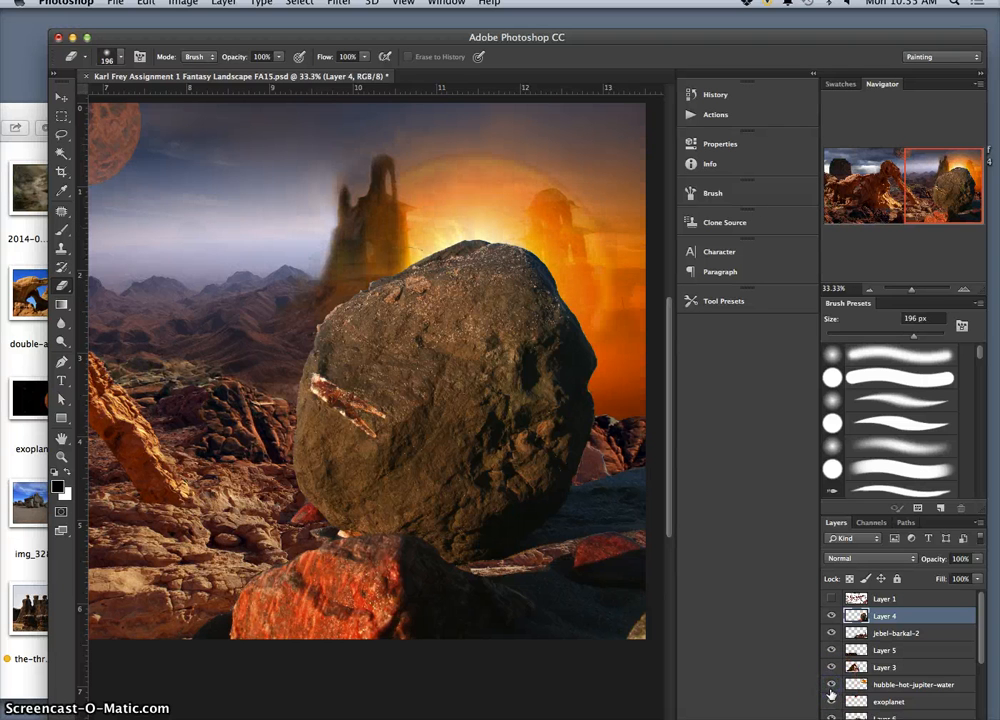
click(831, 701)
click(831, 701)
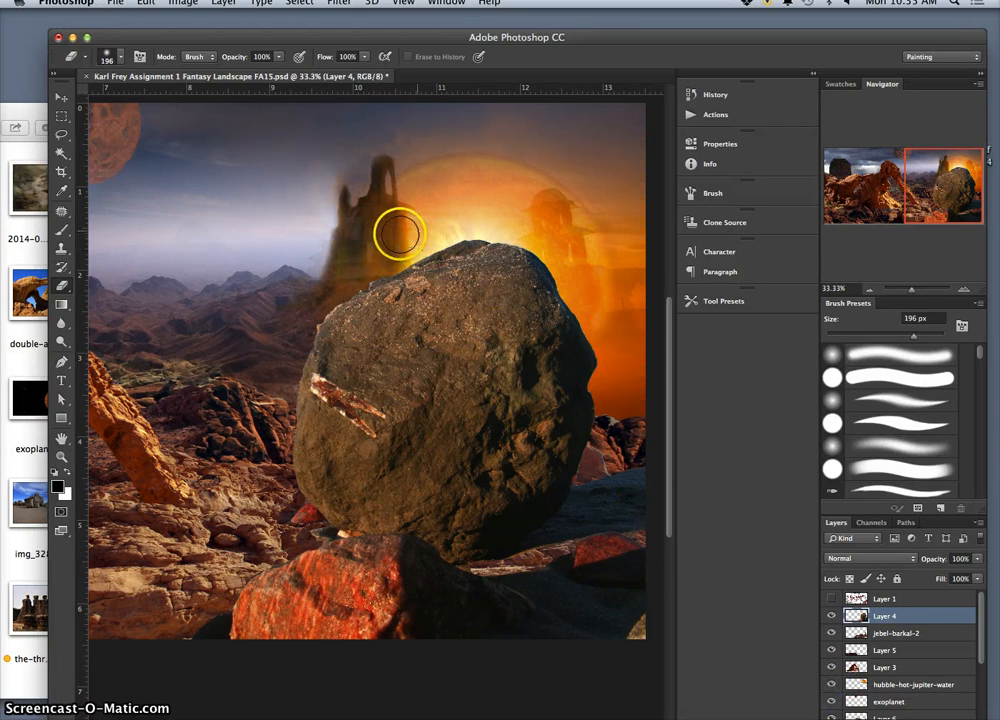
drag(976, 646, 981, 680)
click(831, 667)
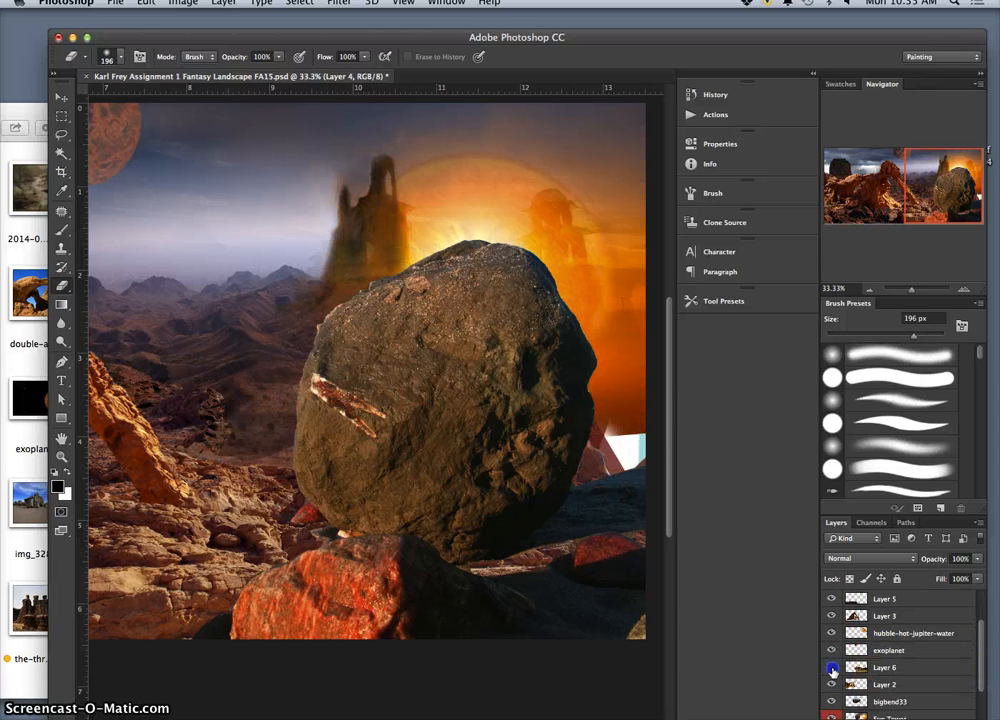
click(831, 667)
Step: Erase the stray line above the boulder and the upper edge of the dark rocks beside it on Layer 6
click(886, 675)
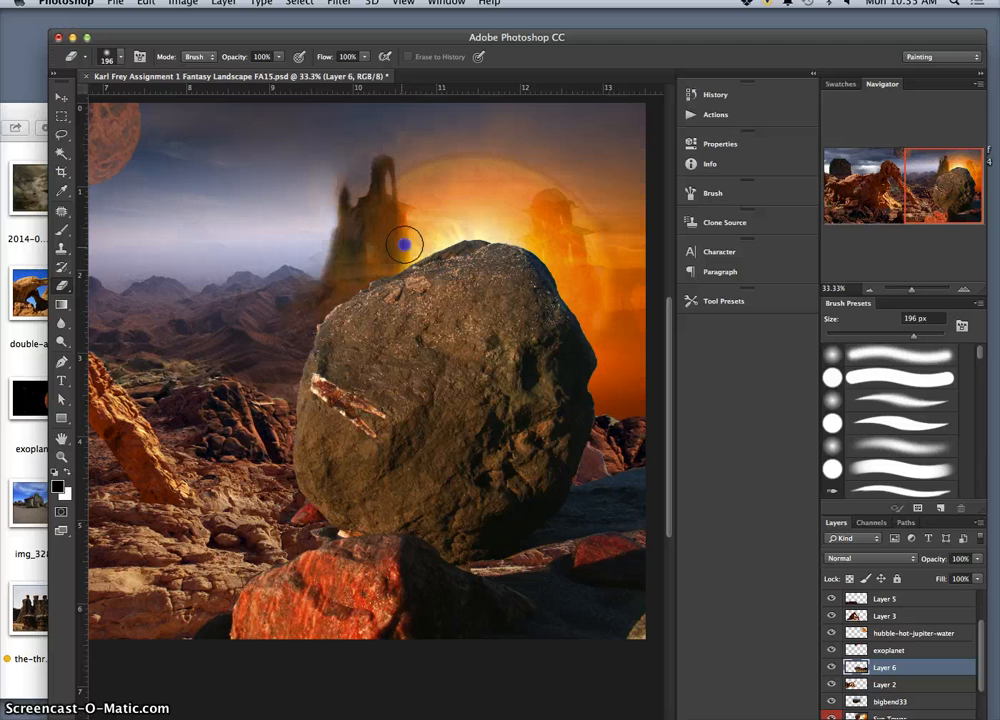
click(831, 667)
click(831, 667)
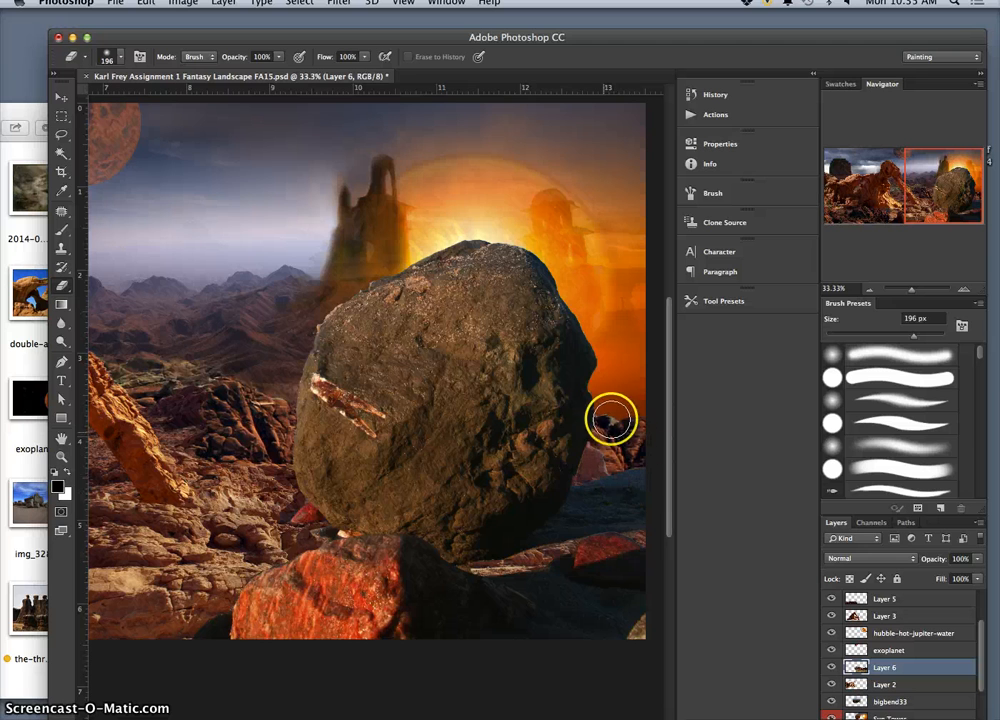
drag(618, 420, 678, 438)
drag(598, 413, 596, 411)
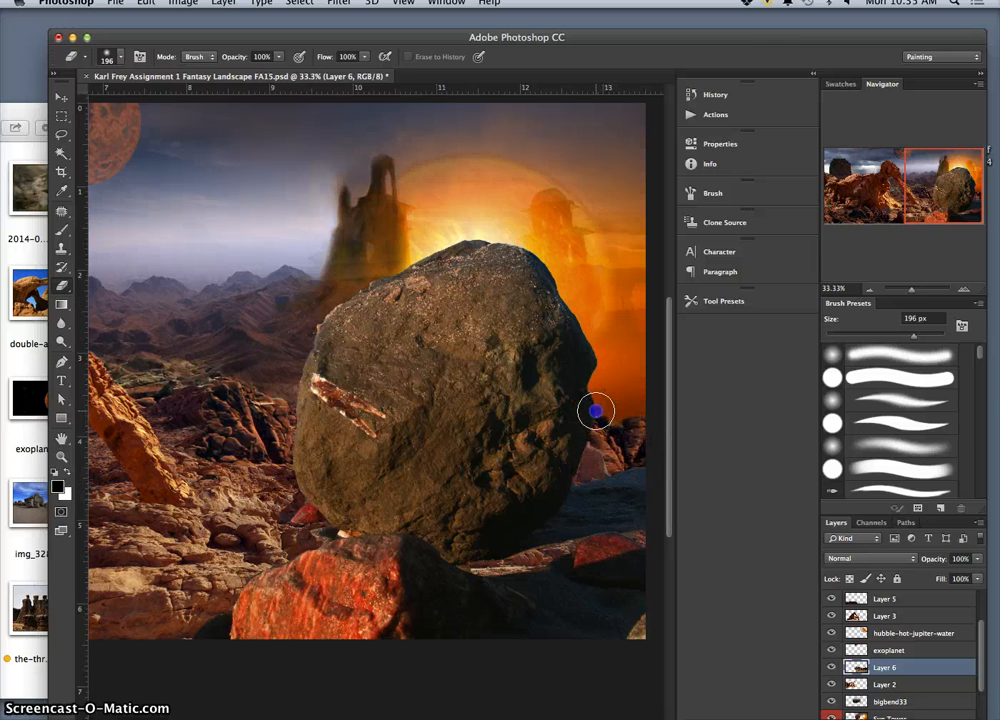
Step: Lasso the part of Layer 6 behind the boulder's lower half and copy it to a new layer
click(61, 133)
drag(459, 406, 460, 408)
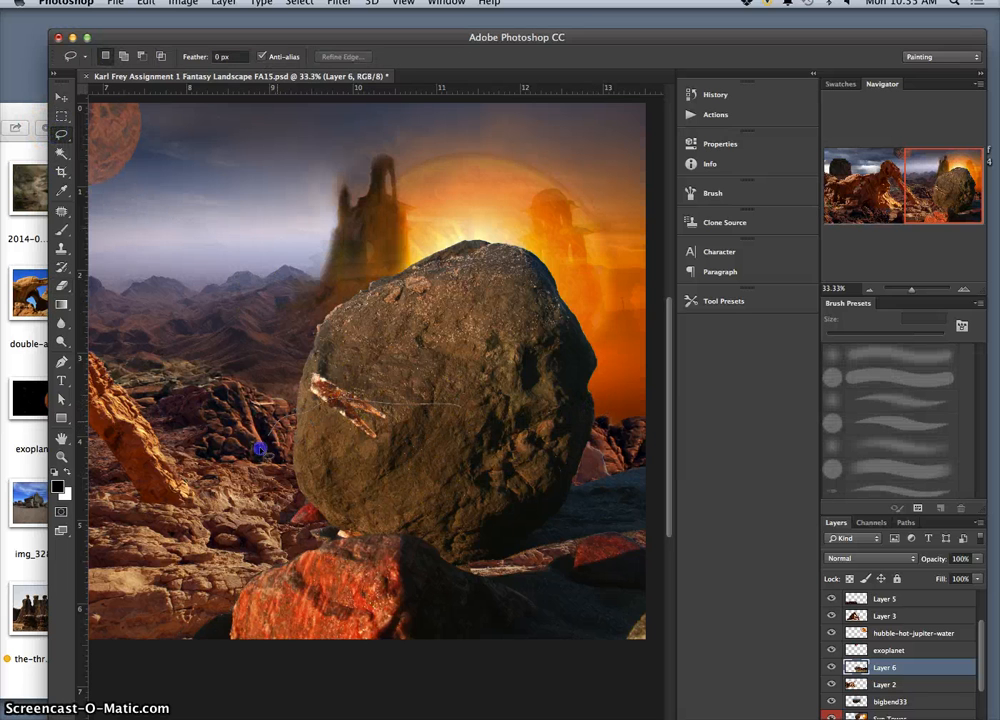
drag(547, 422, 556, 517)
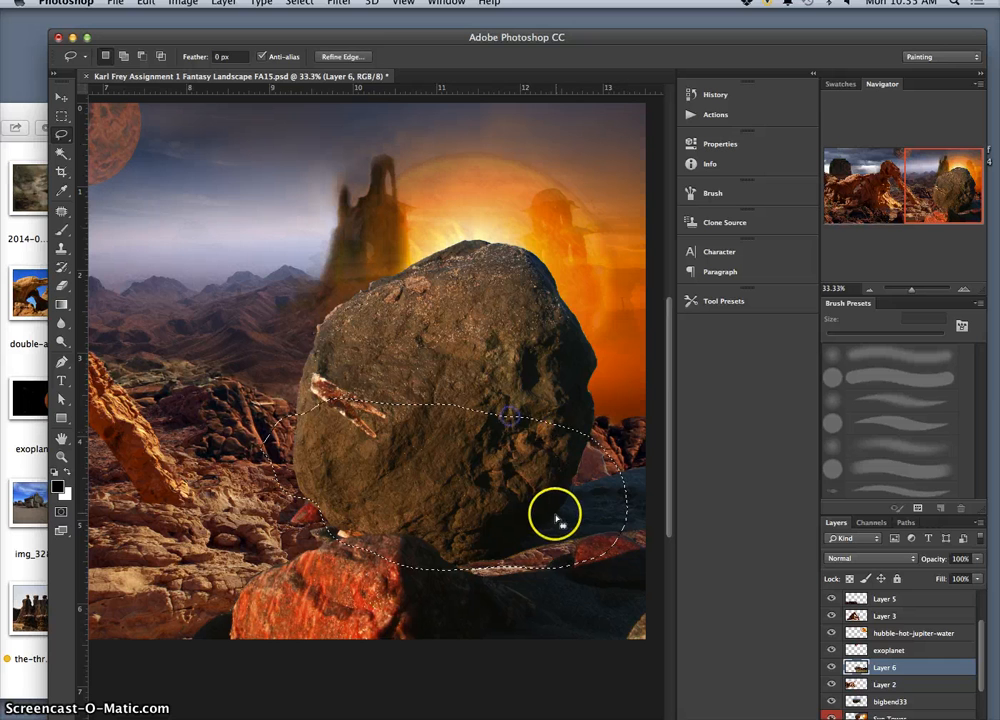
key(super+j)
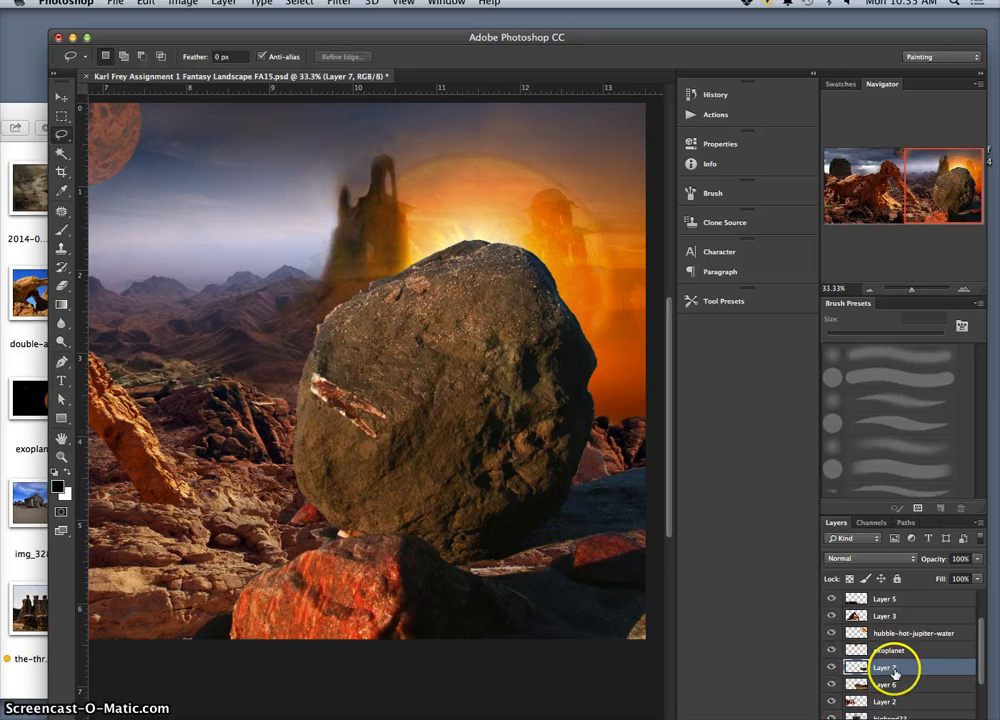
Step: Bring the copied rock layer to the top of the layer stack and move it into the foreground beside the red rock
key(super+bracketright)
key(super+bracketright)
key(super+bracketright)
key(super+bracketright)
key(super+bracketright)
key(super+bracketright)
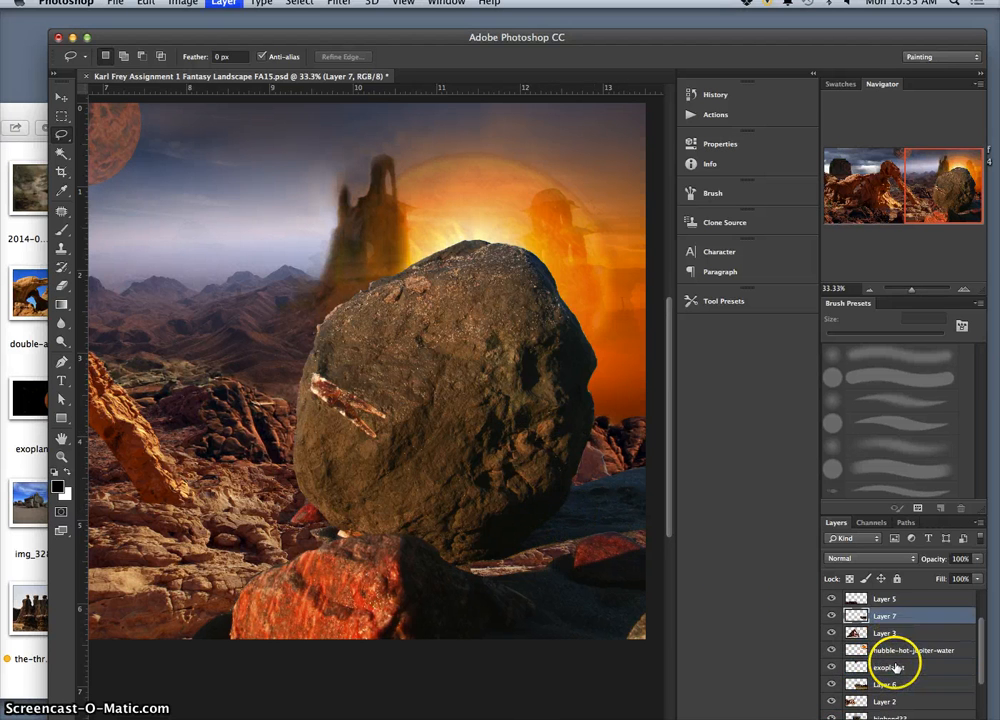
click(61, 99)
drag(538, 461, 624, 622)
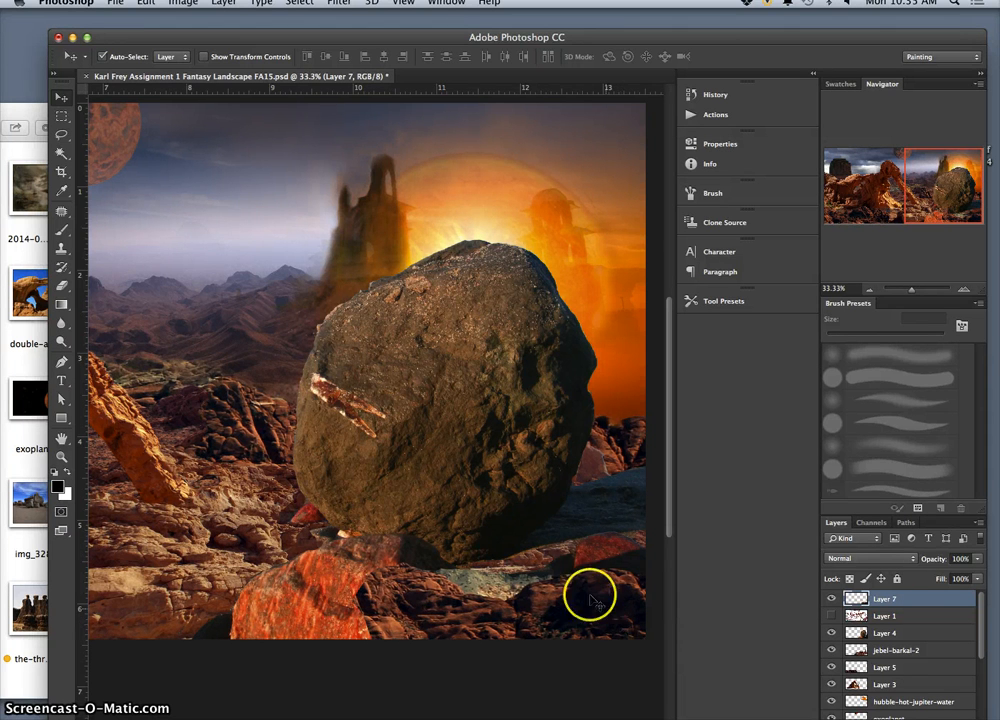
Step: Erase the copied rocks where they overlap the red rock and the base of the boulder, using the 196 px Eraser
click(62, 285)
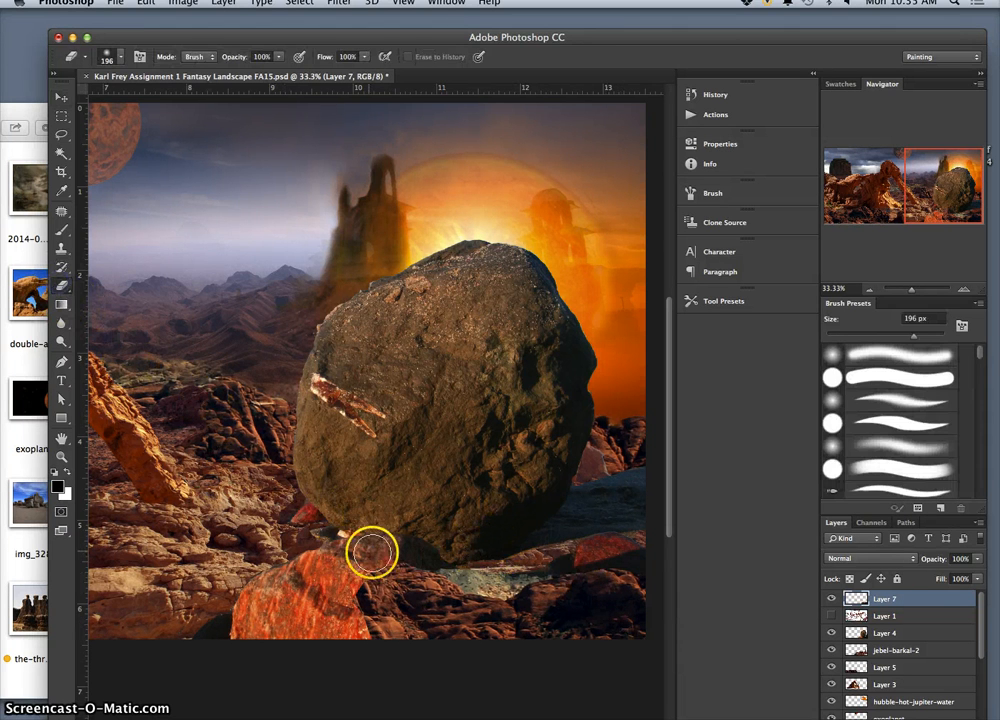
drag(372, 552, 360, 590)
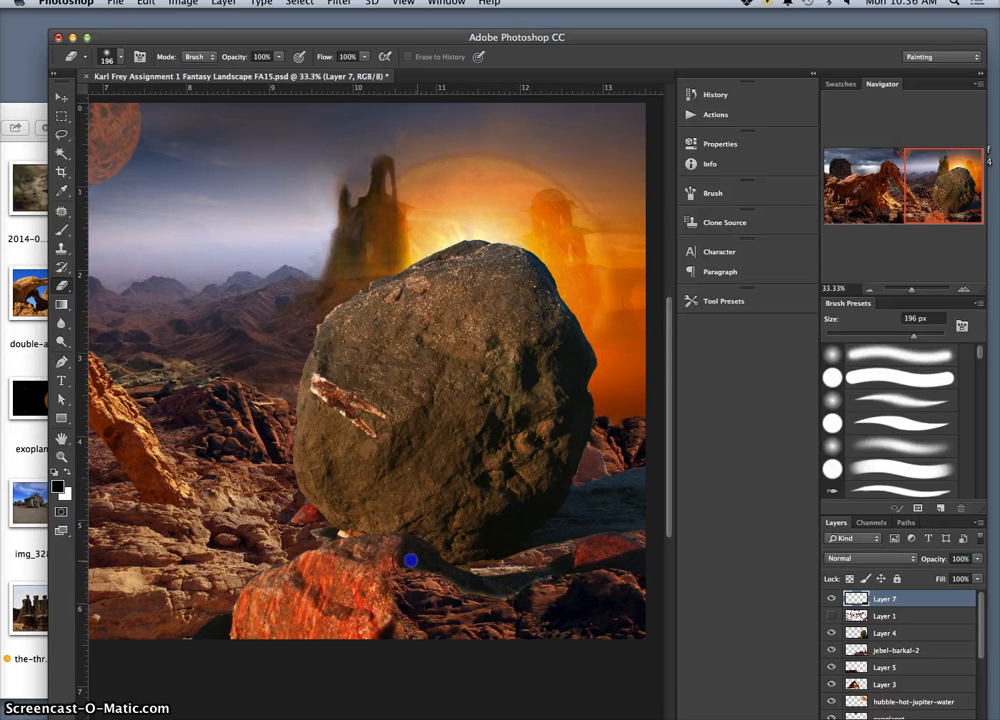
click(415, 620)
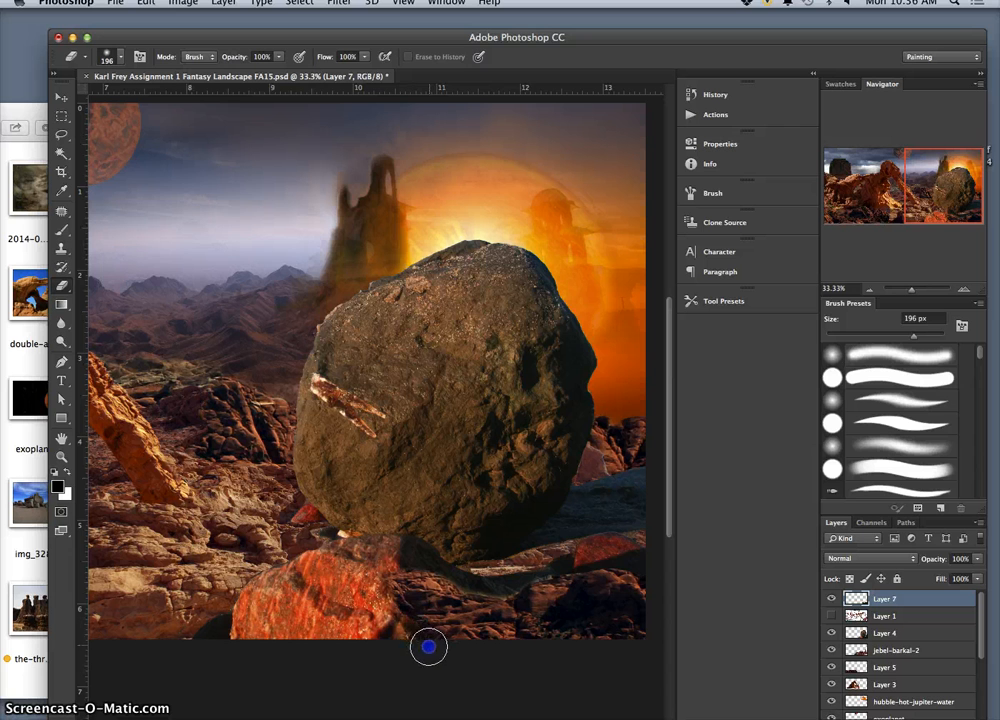
click(436, 693)
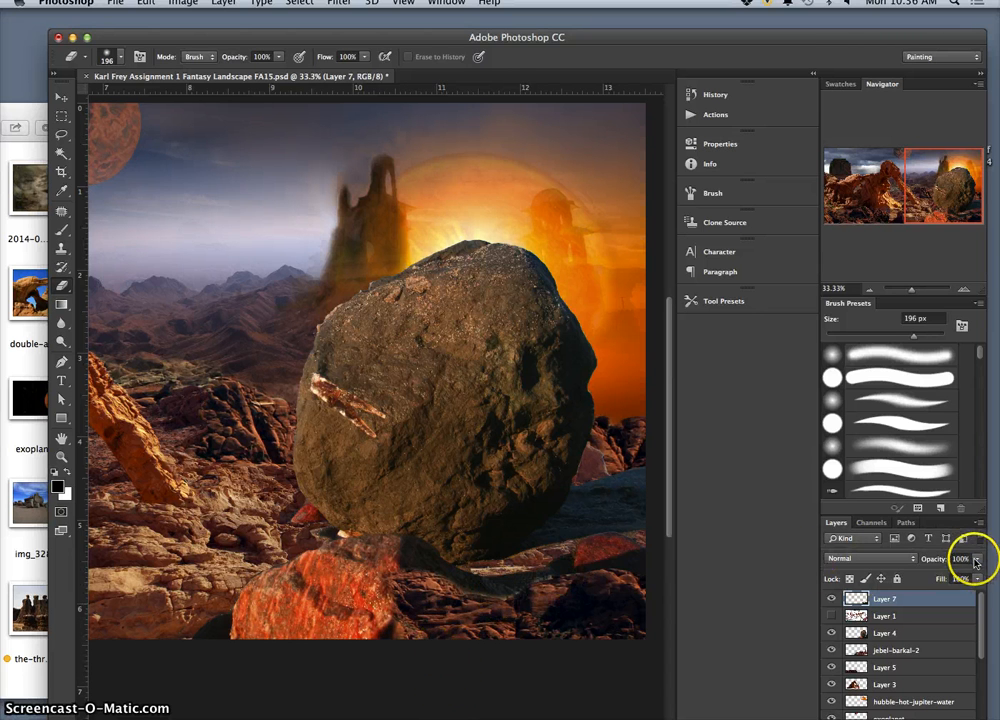
Step: Lower the copied rock layer's opacity to 65% and erase its remaining edges to blend it into the foreground
click(976, 559)
drag(968, 572, 955, 572)
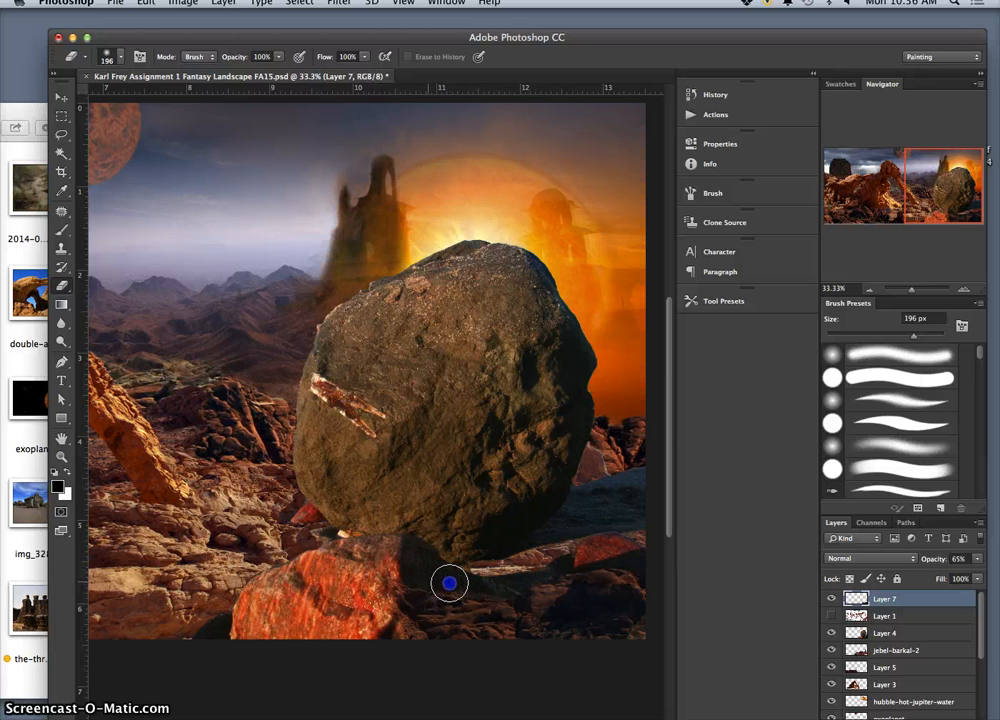
drag(489, 588, 502, 585)
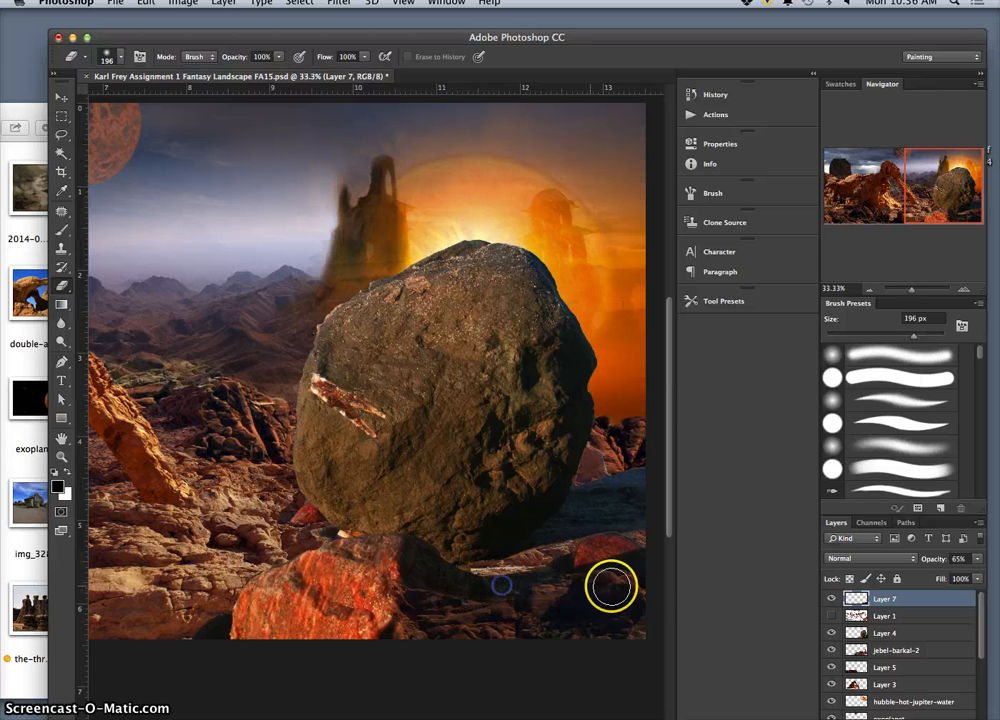
drag(628, 564, 633, 563)
click(616, 567)
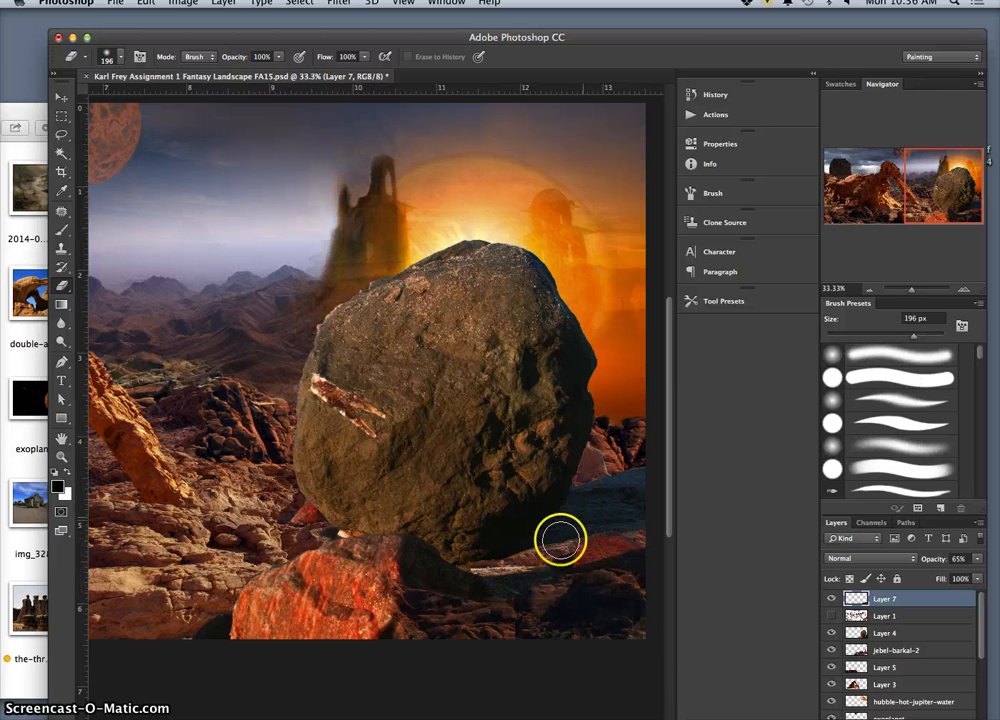
click(405, 620)
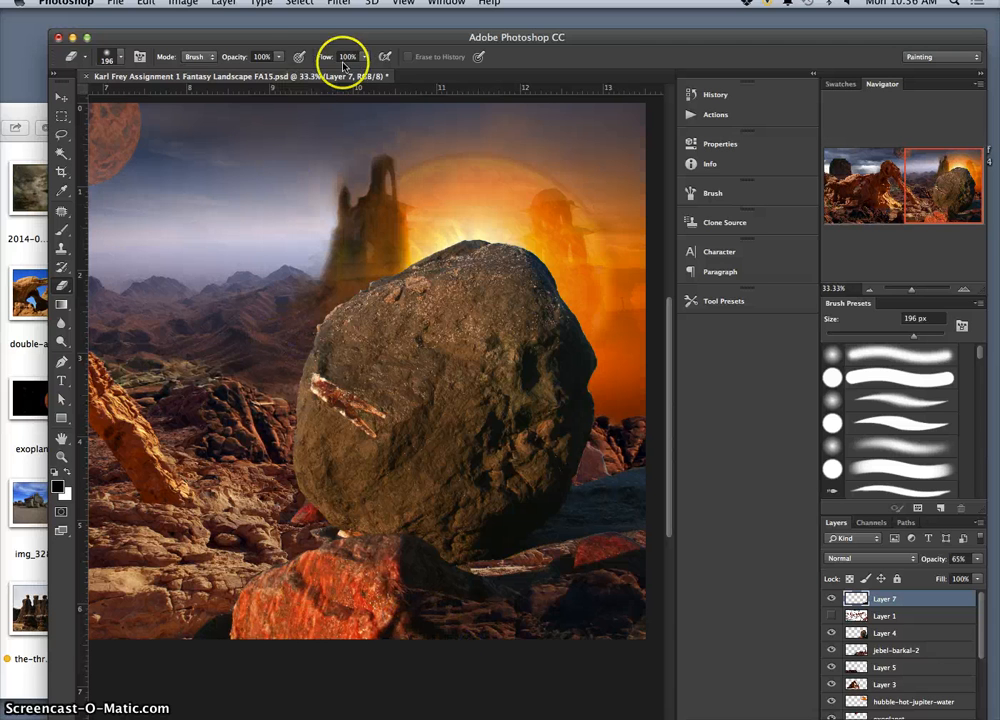
Step: Soften the copied foreground rocks on Layer 7 with the Eraser at 36% opacity and shift the layer right about 0.29 in
click(279, 57)
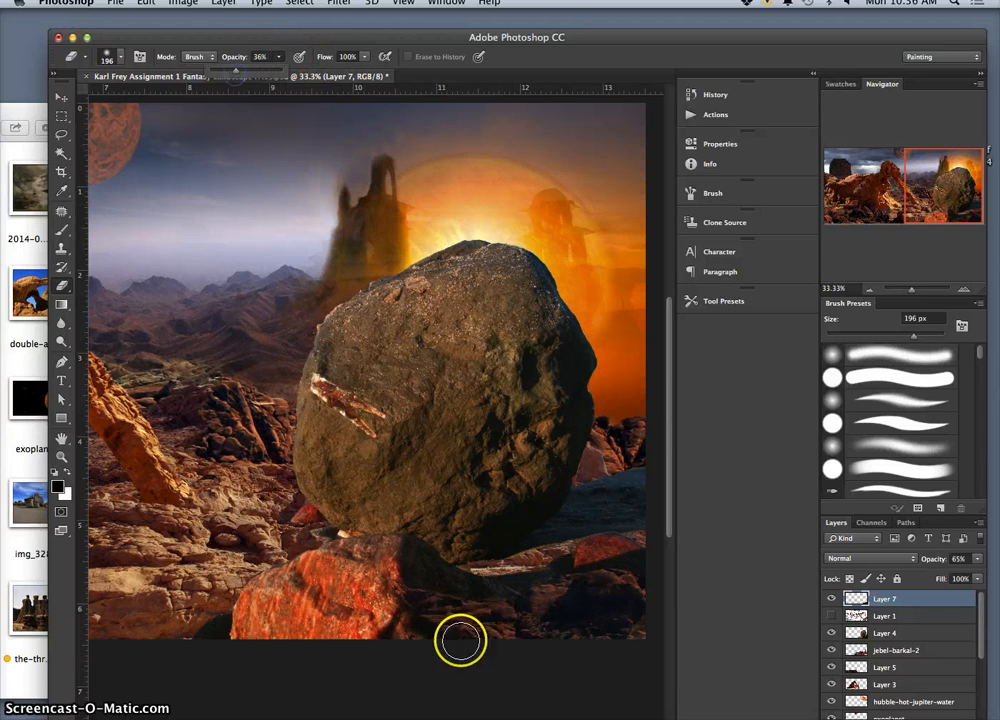
click(449, 624)
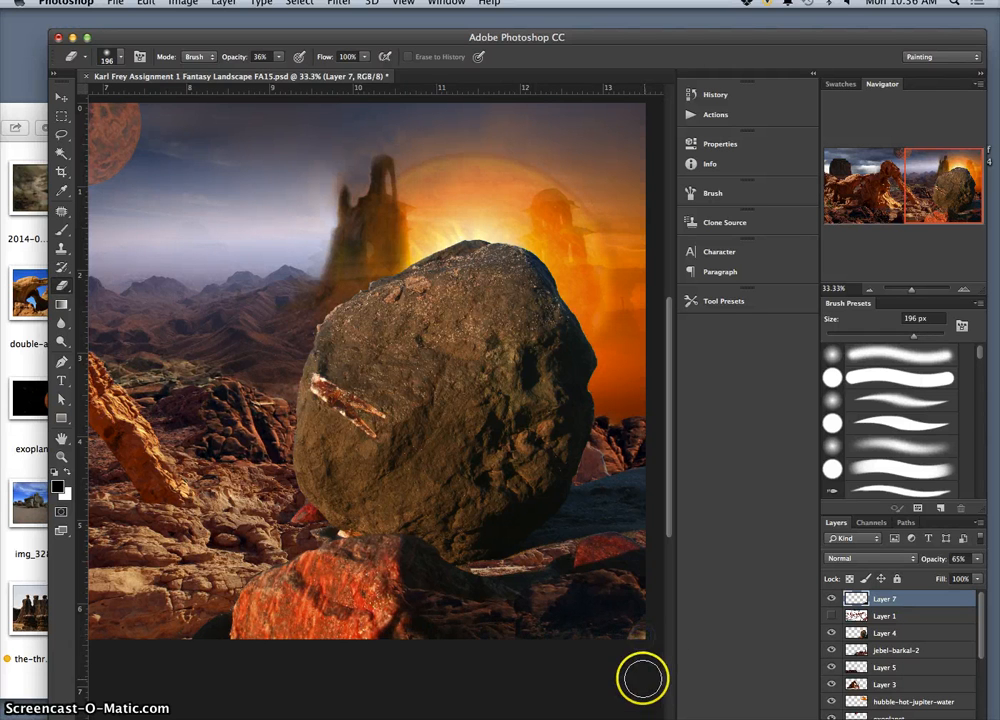
click(60, 96)
drag(598, 598, 627, 603)
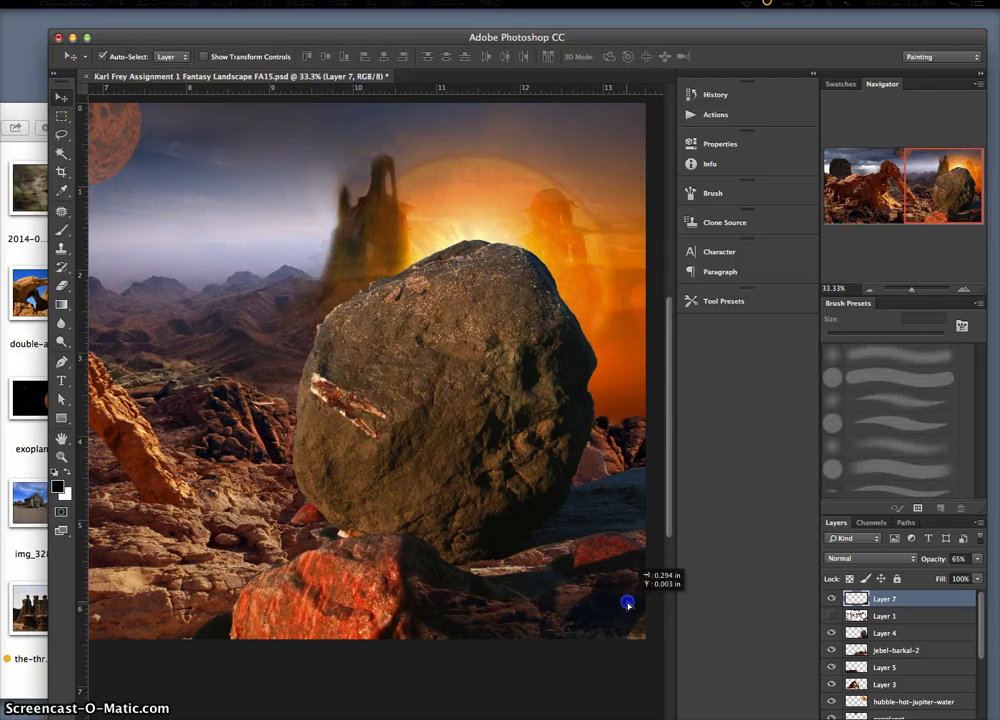
Step: Restore Layer 7's opacity to 100% and nudge the rocks slightly farther right in the foreground
click(970, 566)
drag(965, 576, 983, 578)
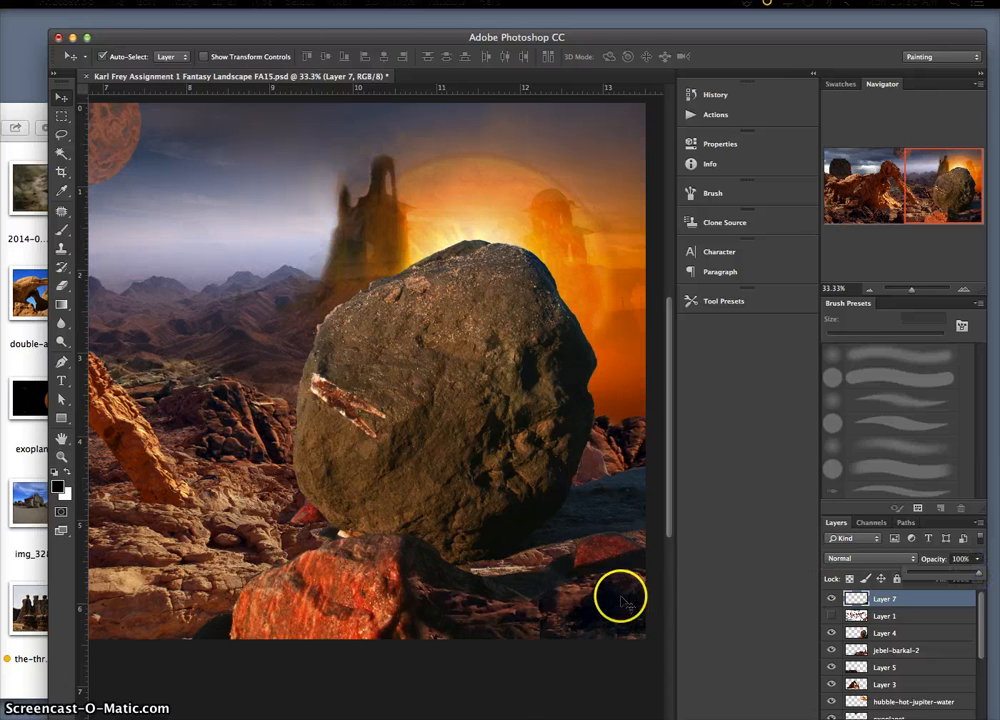
drag(619, 593, 632, 593)
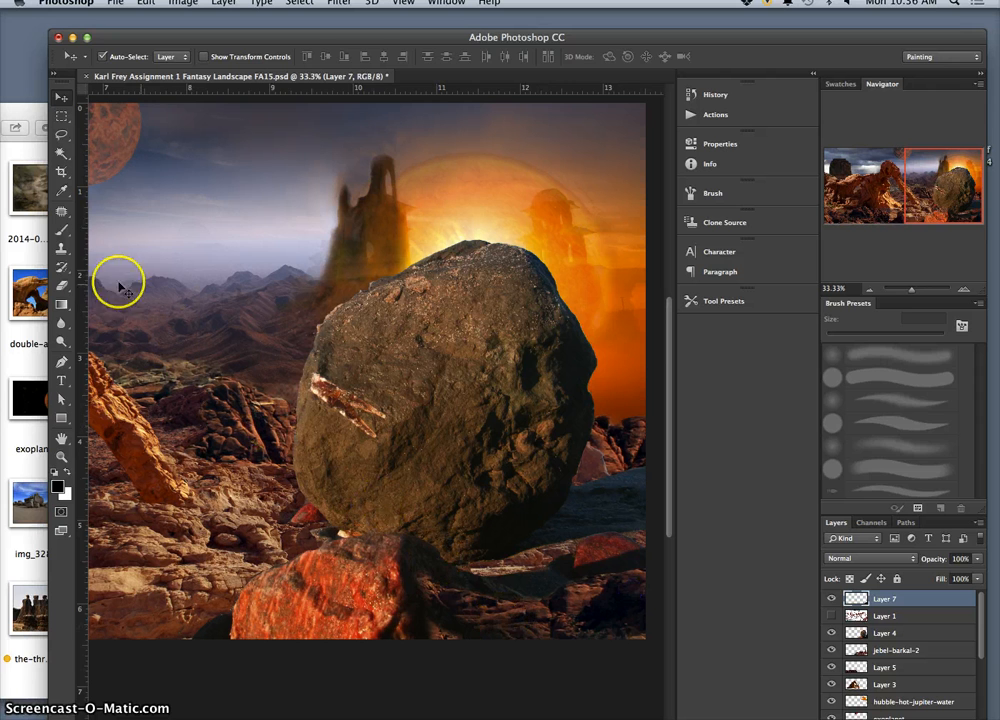
Step: Fade Layer 7's rocks beside the red rock and below the boulder with the 36% opacity Eraser
click(62, 286)
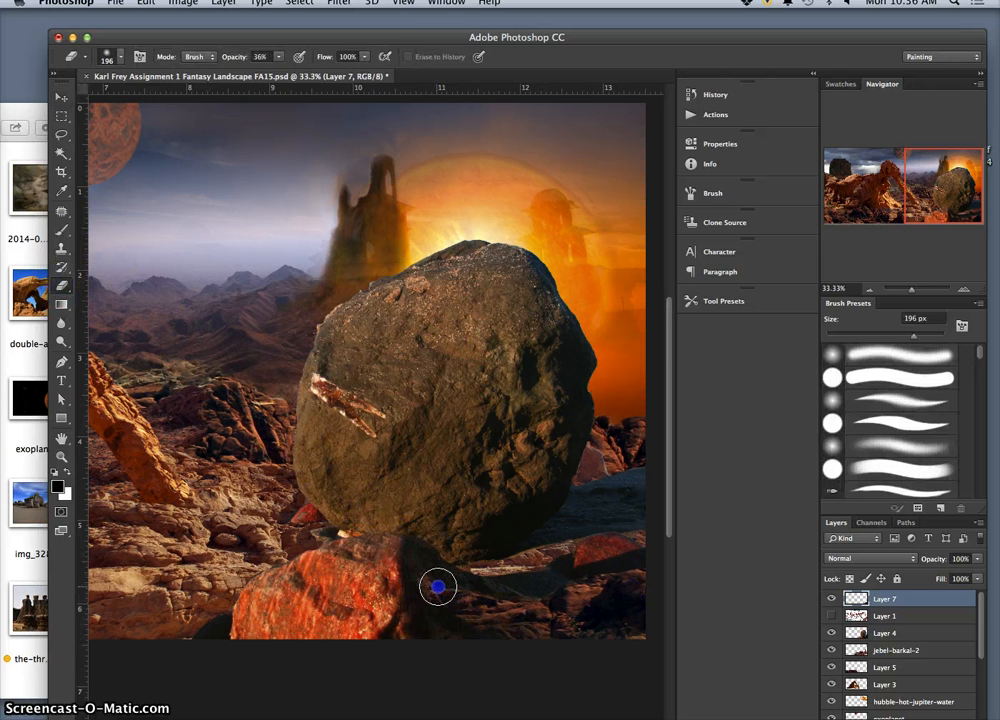
drag(427, 601, 534, 600)
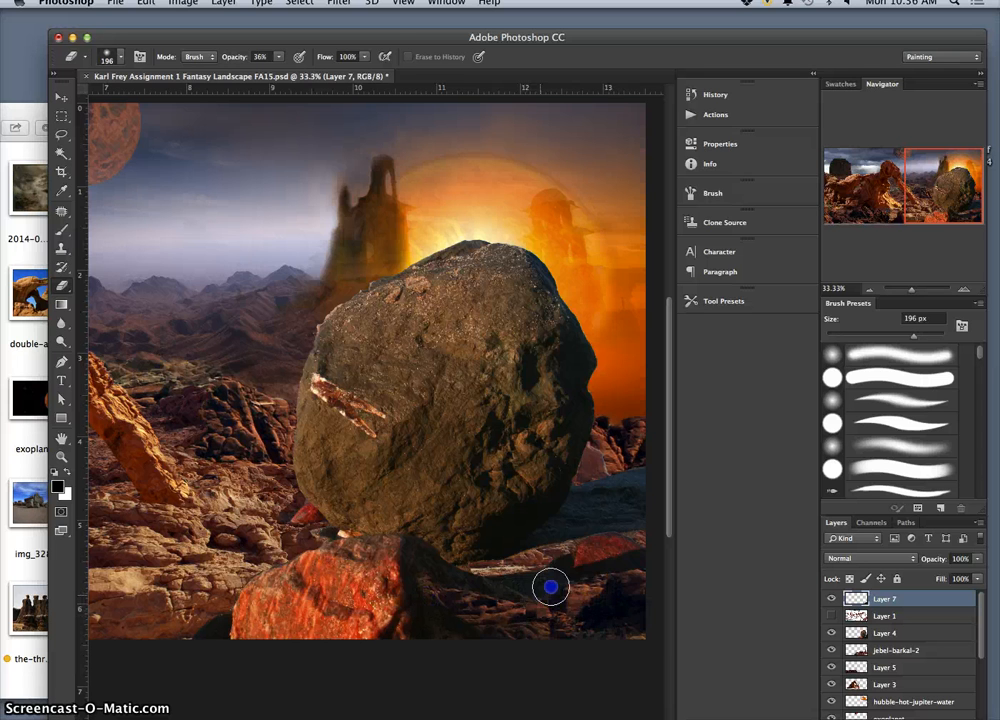
mouse_move(612, 569)
mouse_down()
mouse_move(643, 641)
mouse_move(606, 615)
mouse_move(647, 562)
mouse_move(547, 594)
mouse_up()
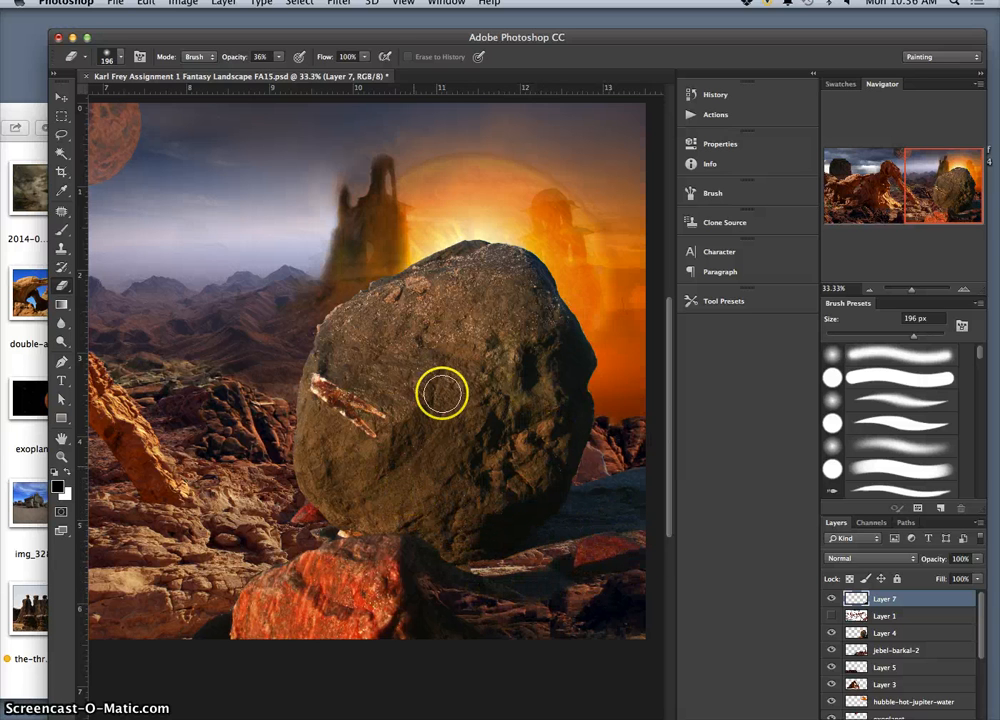
Step: Erase the leftover tint of the hubble-hot-jupiter-water layer over the distant mountains and the sky around the dark tower and sun
key(super+minus)
key(super+minus)
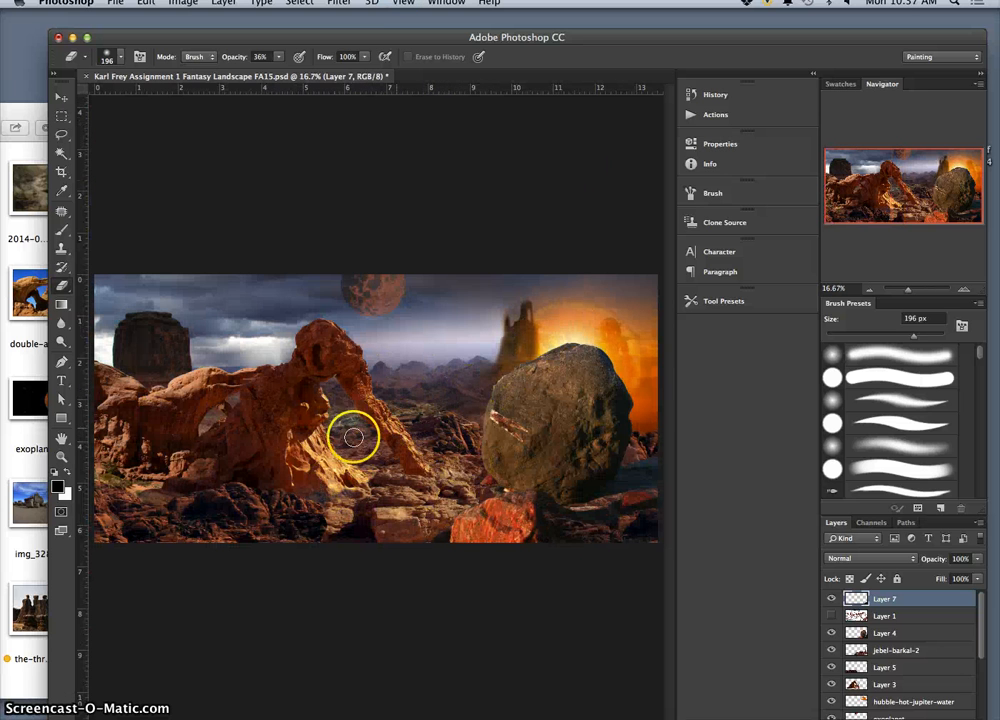
key(super+minus)
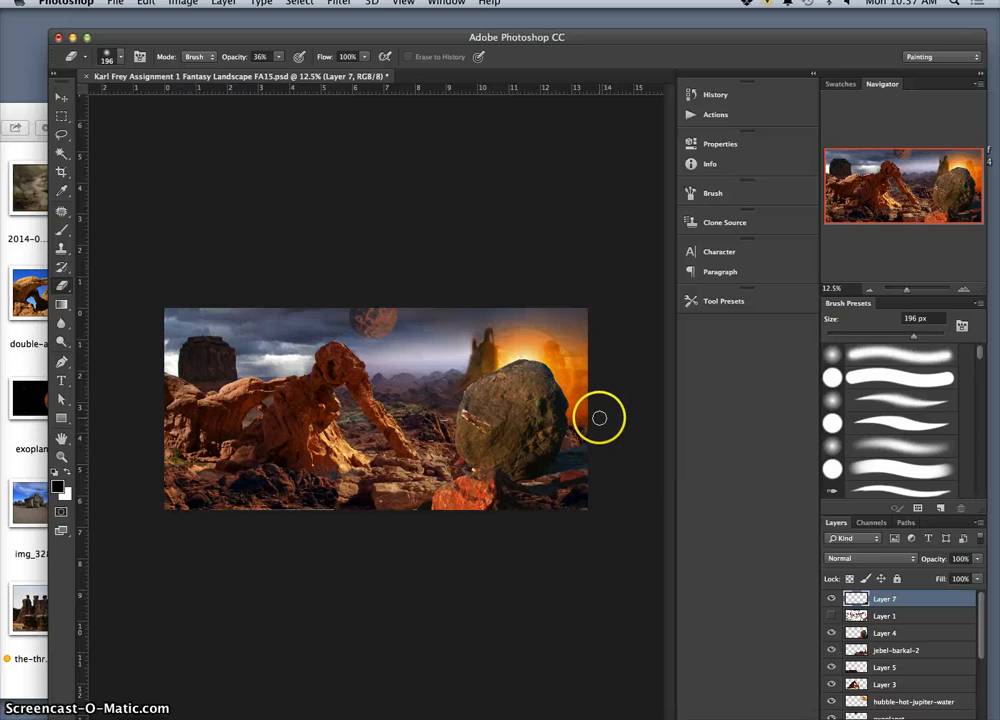
key(super+plus)
key(super+plus)
drag(538, 322, 376, 358)
key(super+r)
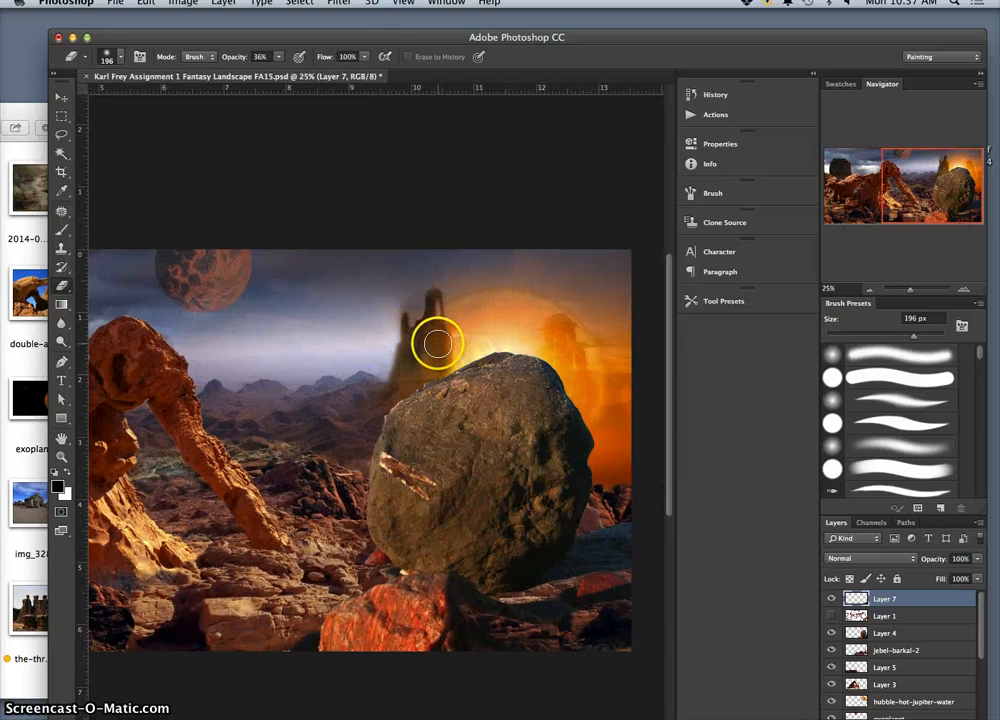
key(super+plus)
key(super+plus)
drag(484, 315, 424, 375)
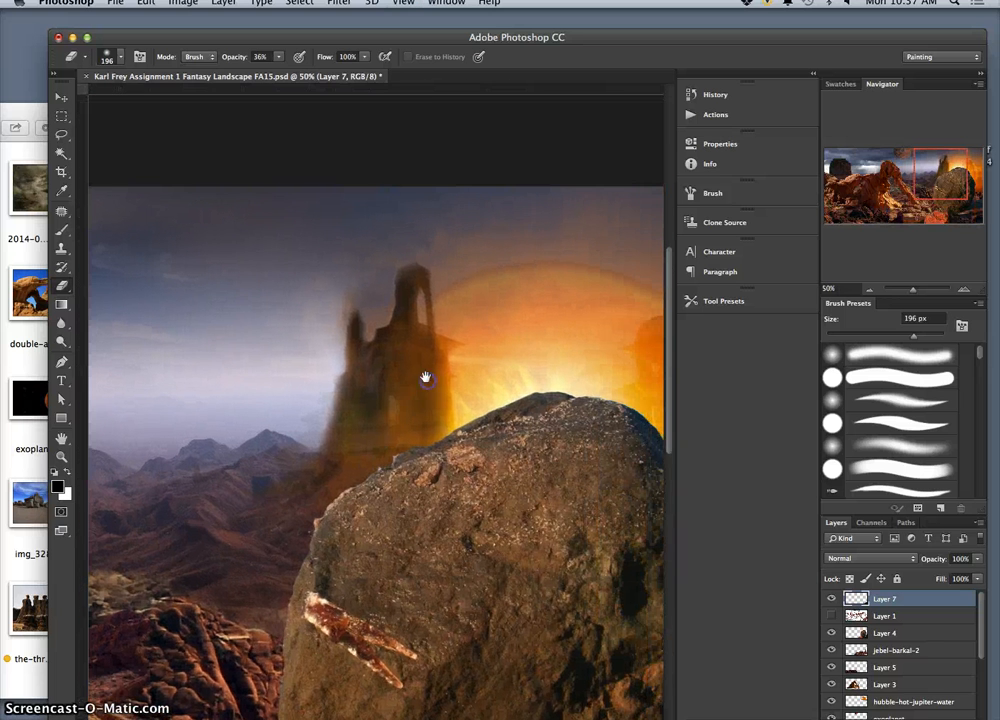
click(912, 701)
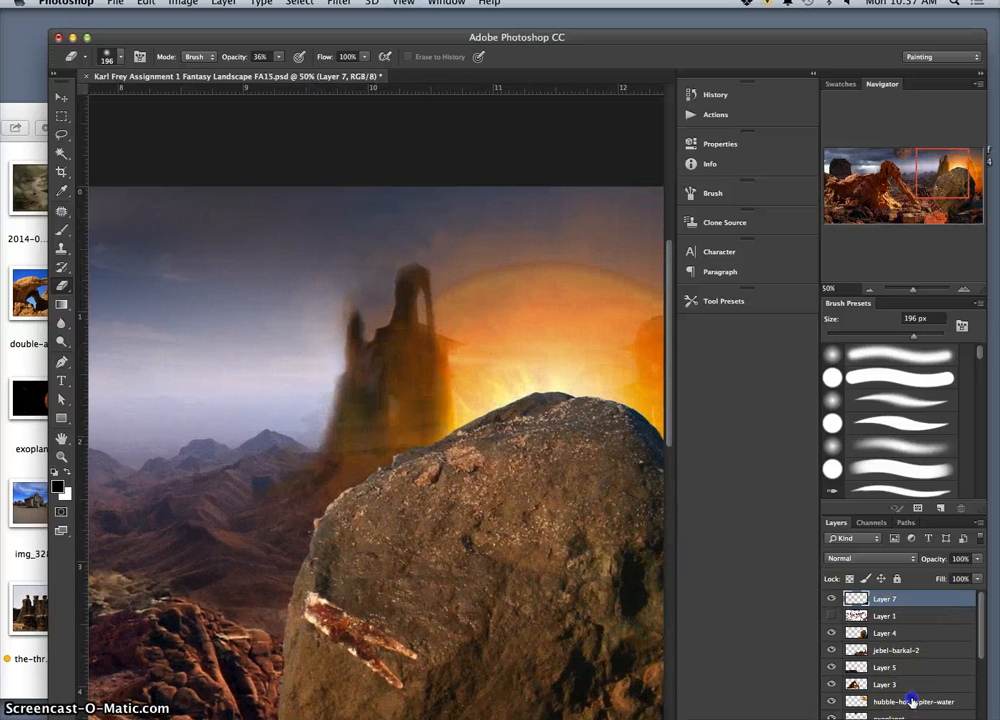
mouse_move(296, 416)
mouse_down()
mouse_move(300, 425)
mouse_move(301, 417)
mouse_move(257, 477)
mouse_up()
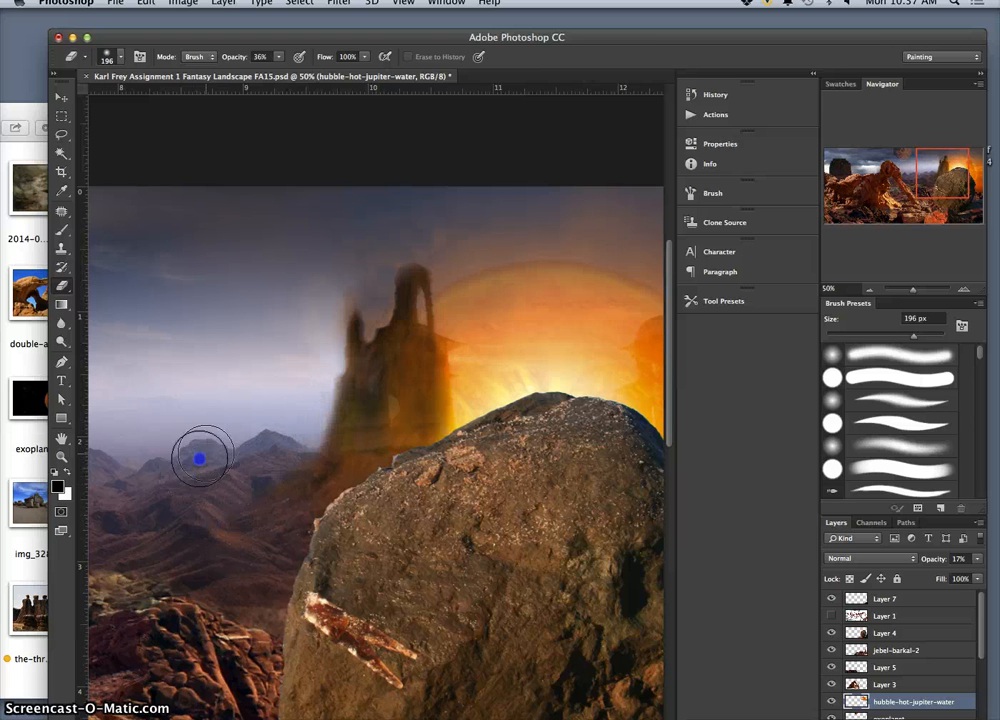
mouse_move(199, 458)
mouse_down()
mouse_move(335, 290)
mouse_move(365, 305)
mouse_move(370, 320)
mouse_move(380, 305)
mouse_up()
drag(532, 240, 484, 252)
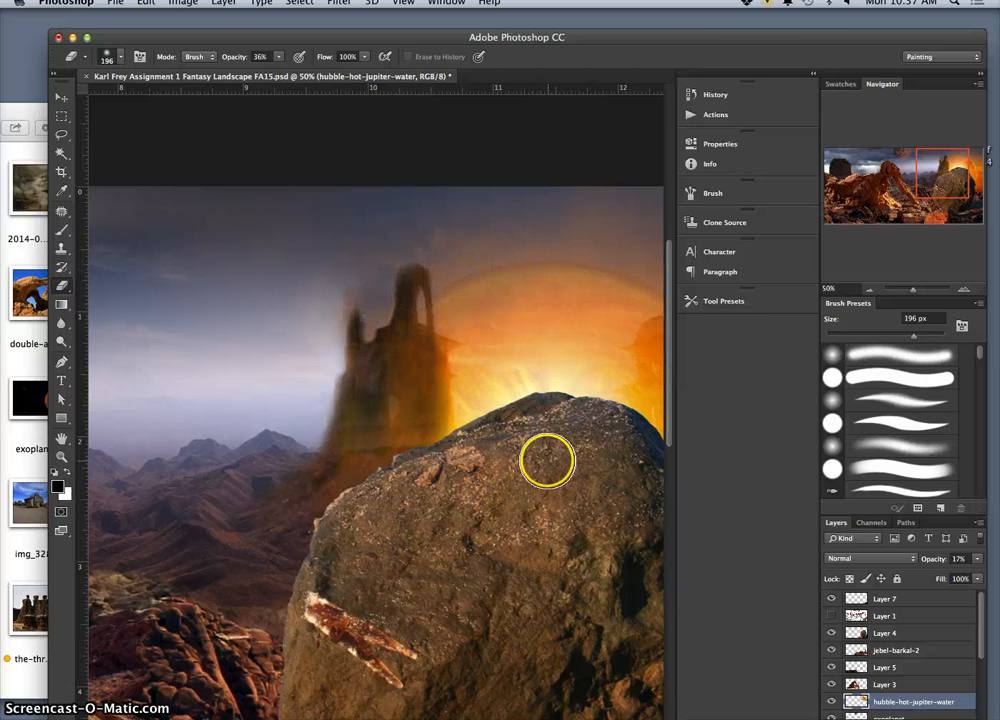
Step: Check which layer holds the sunset sky and towers by toggling the visibility of the jebel-barkal-2 and Sun Tower layers
drag(534, 463, 393, 446)
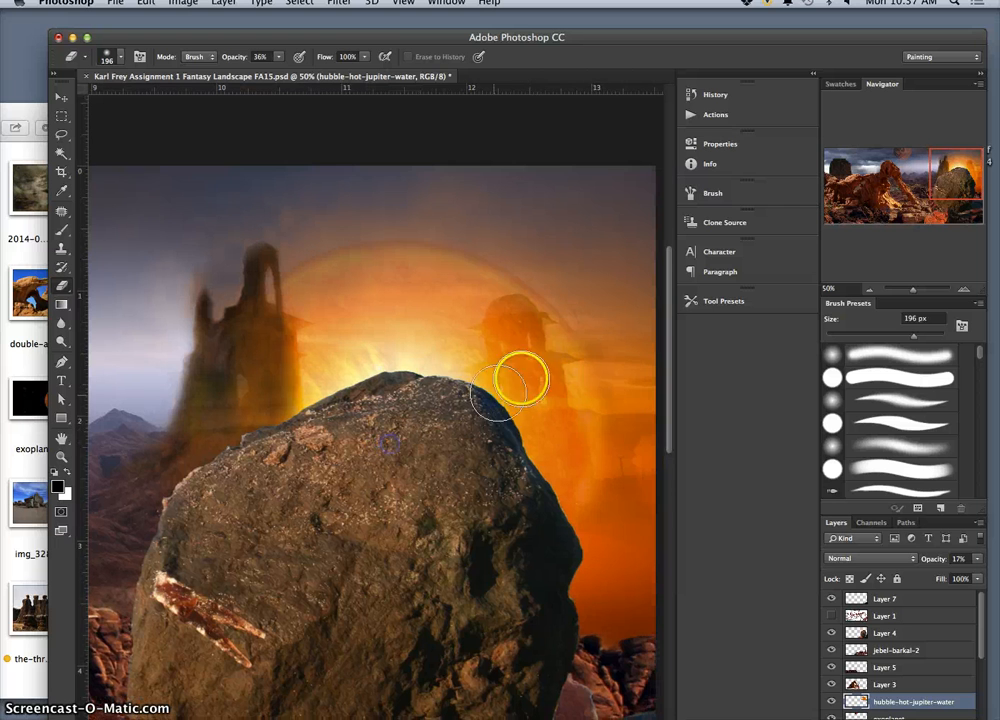
click(857, 650)
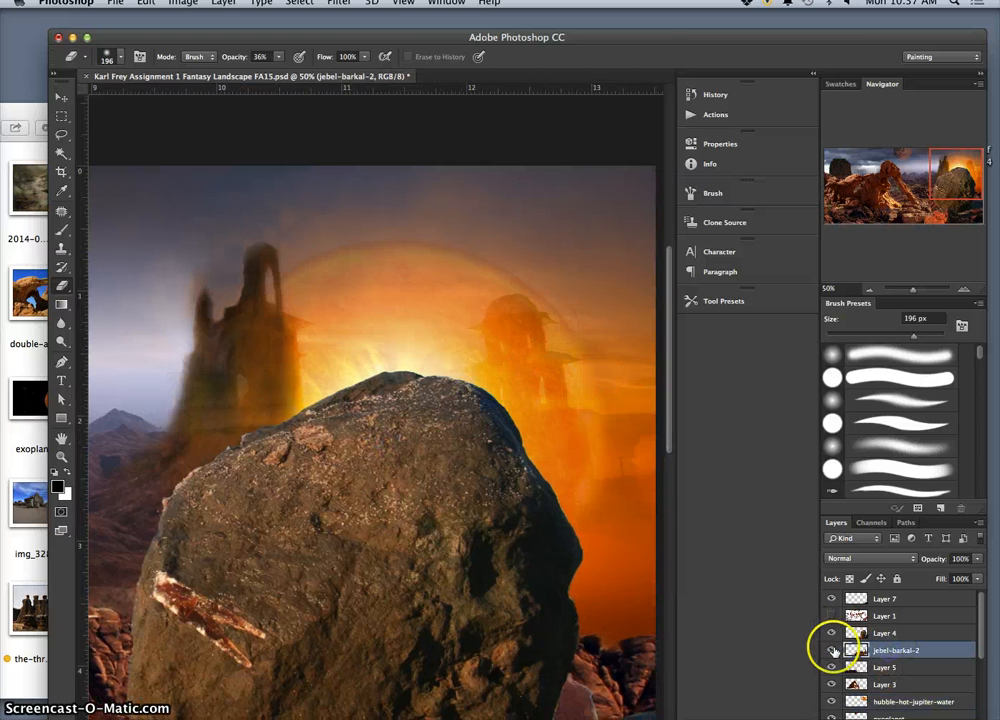
click(834, 650)
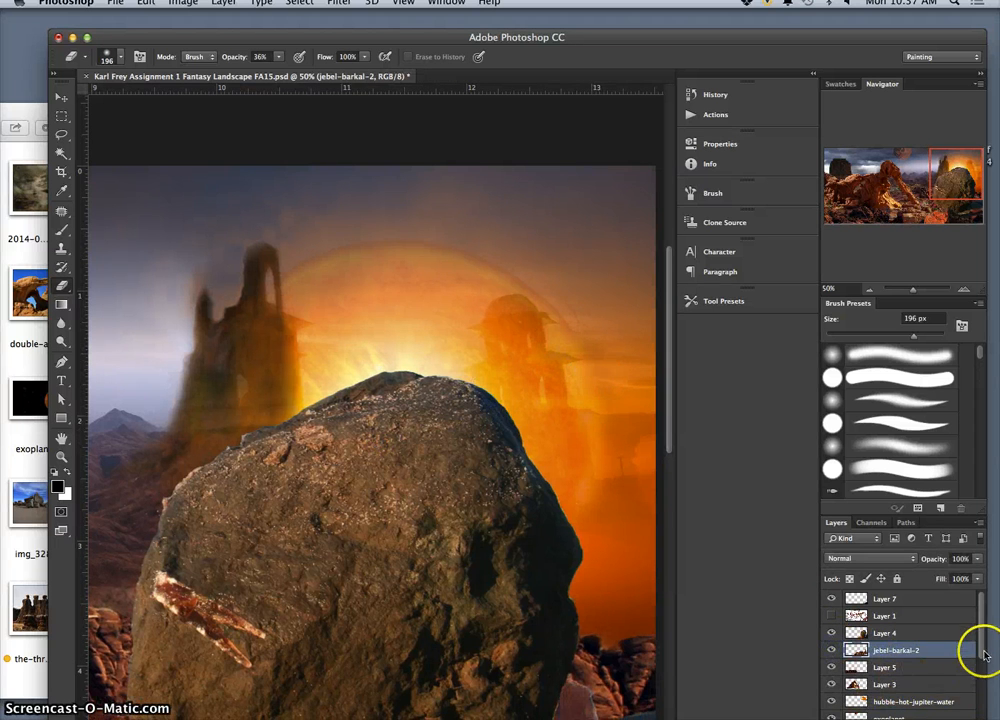
drag(977, 648, 976, 713)
click(832, 678)
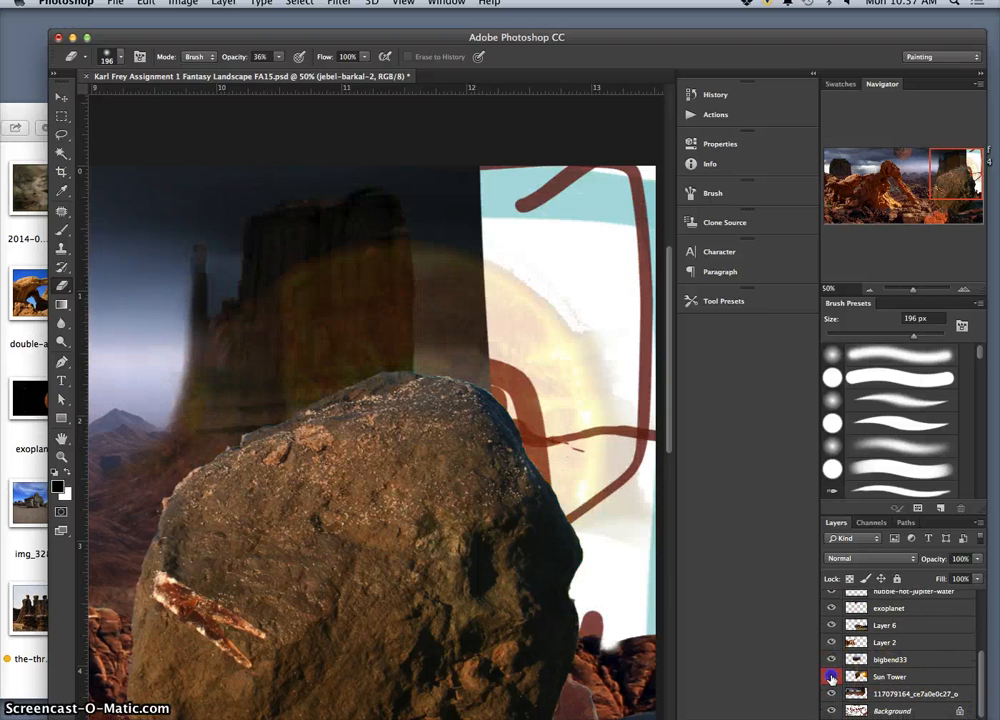
click(832, 678)
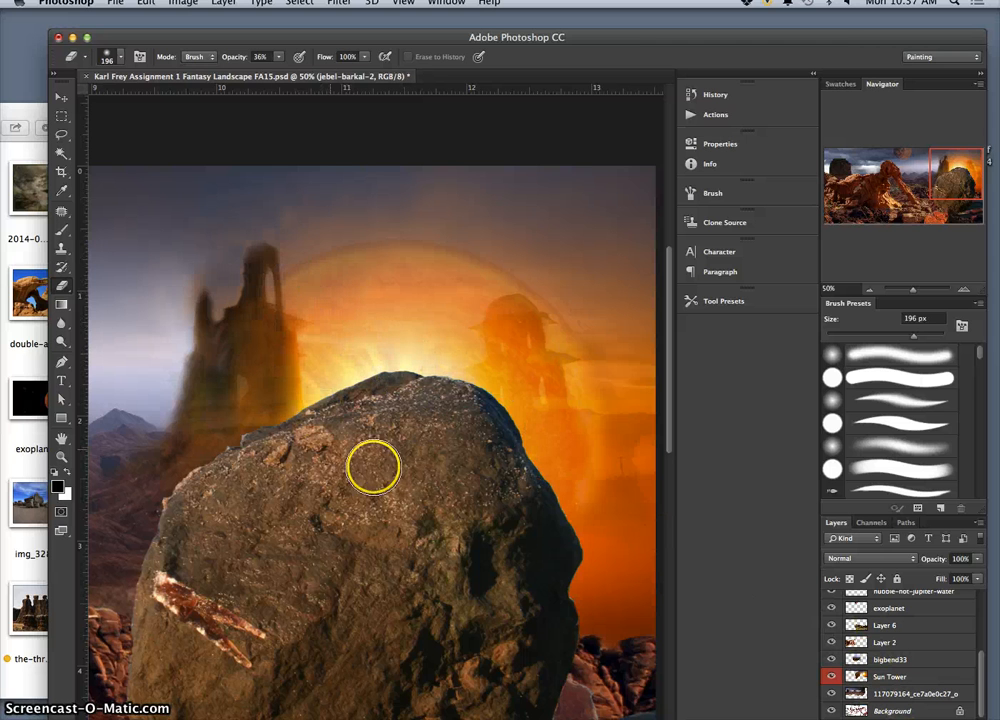
key(super+minus)
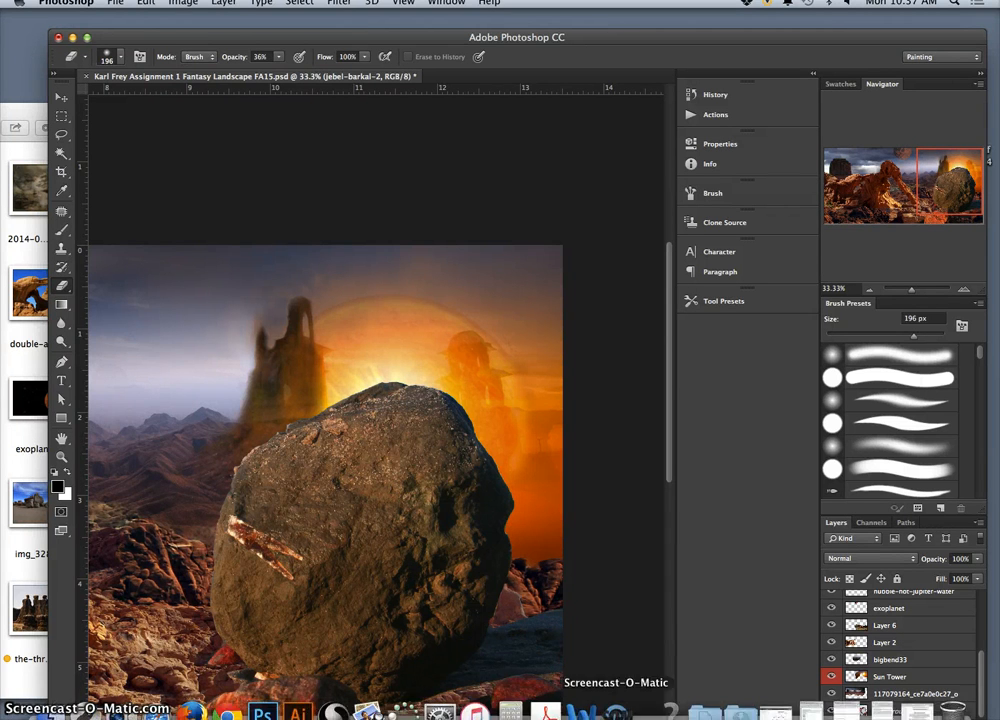
Step: Switch to the Landscape Reference folder in Finder and open bigbend33.jpg in Photoshop
click(32, 461)
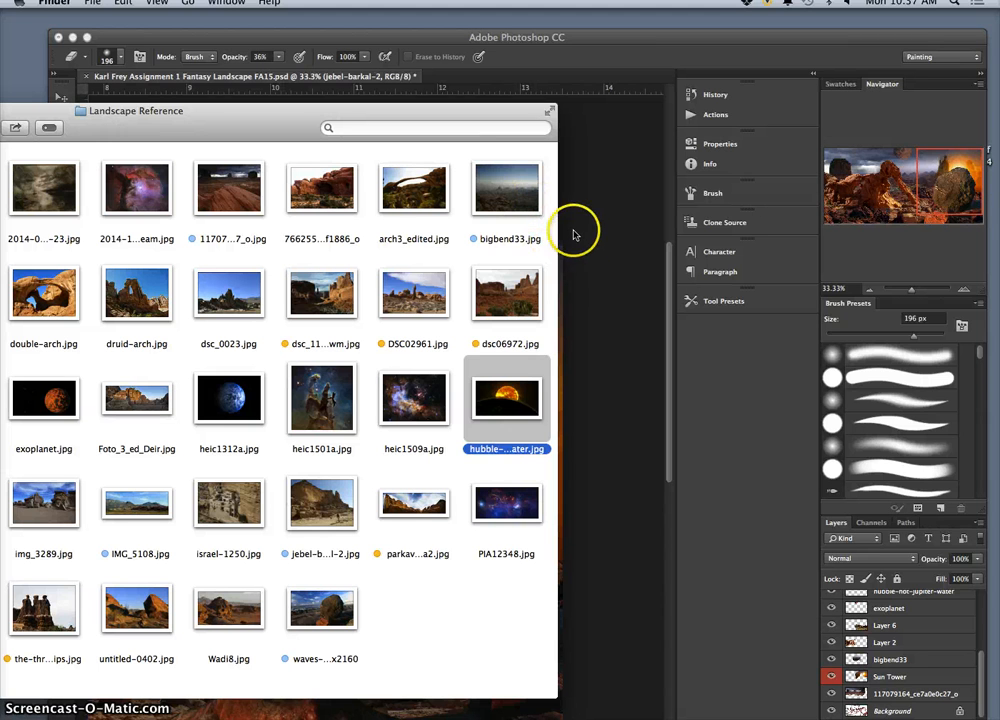
click(526, 203)
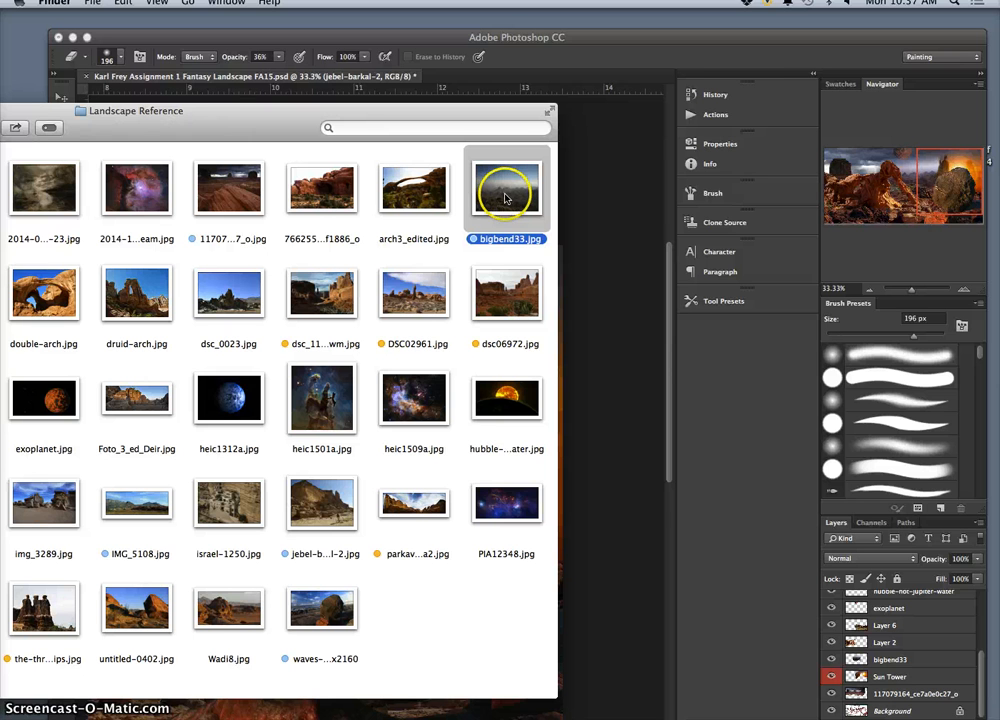
right_click(506, 198)
mouse_move(628, 216)
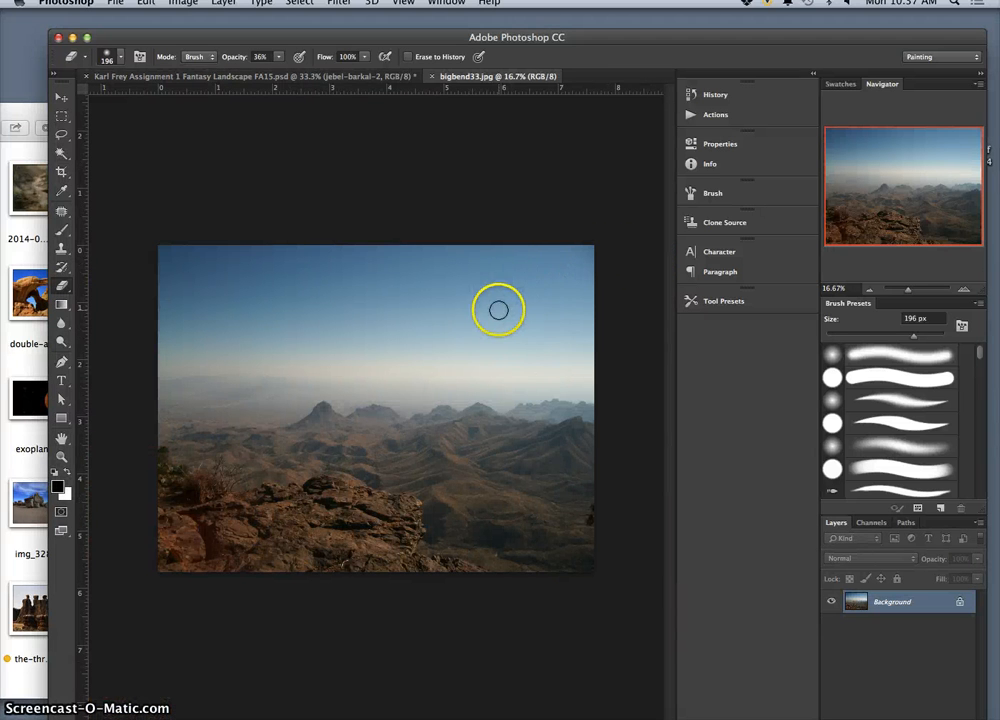
Step: Lasso the sky in bigbend33.jpg down to the mountain ridgeline and copy it
click(61, 135)
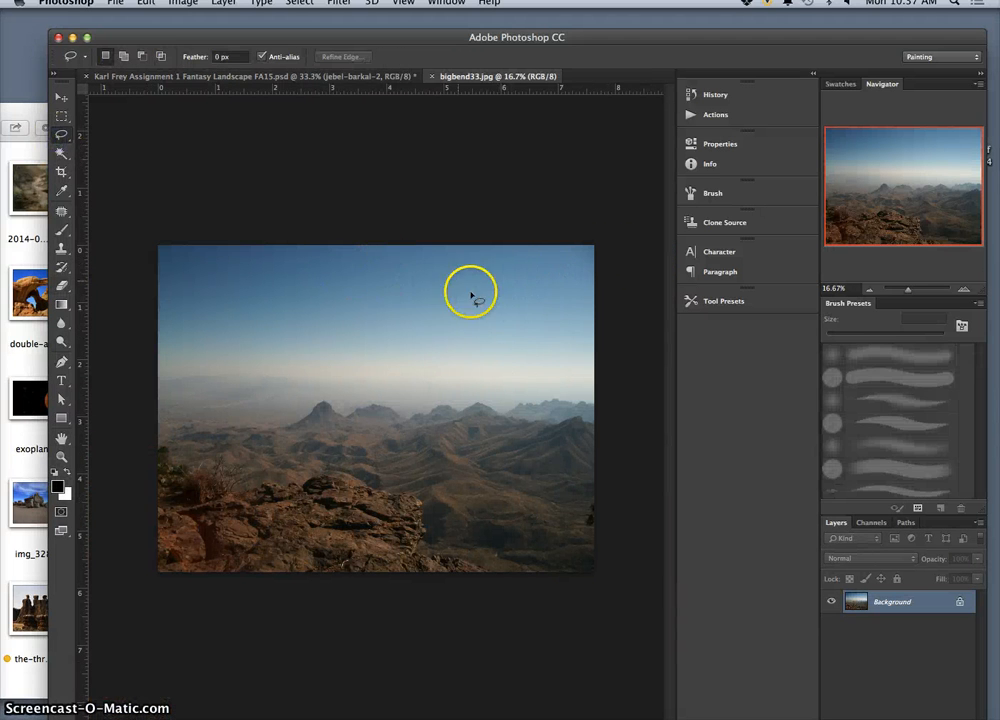
drag(136, 295, 136, 295)
click(136, 237)
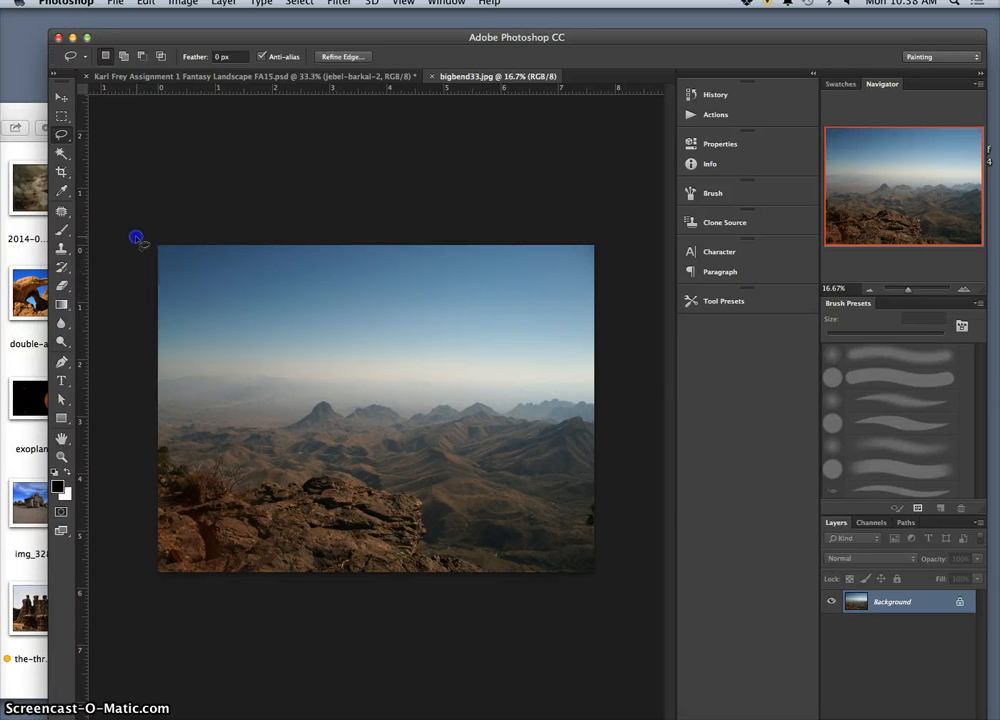
drag(213, 228, 104, 251)
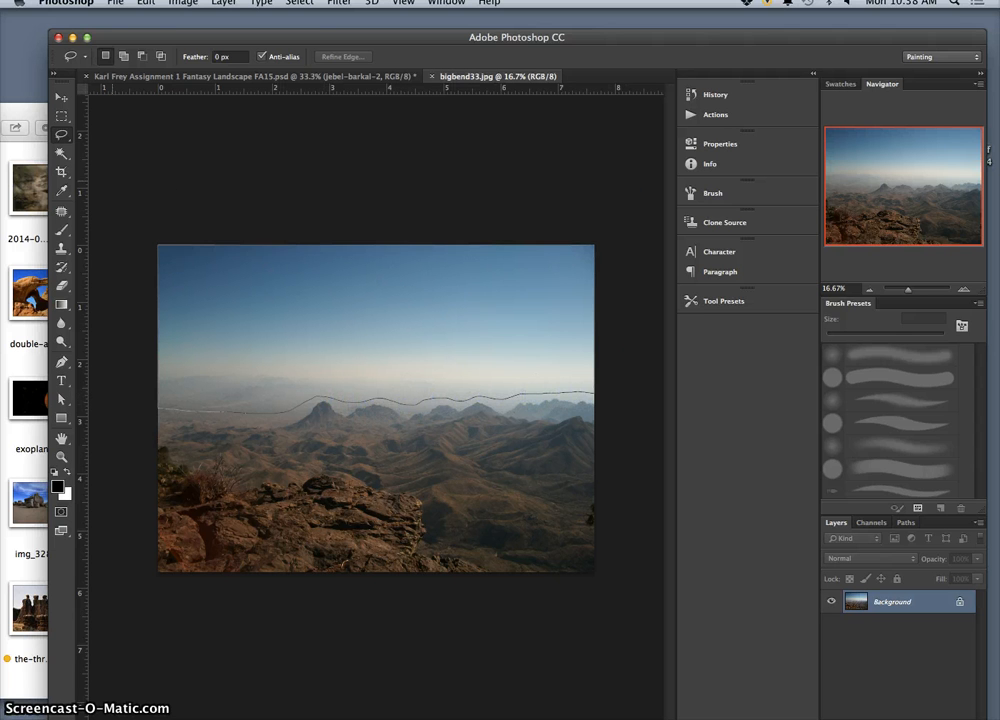
drag(2, 183, 2, 183)
key(super+c)
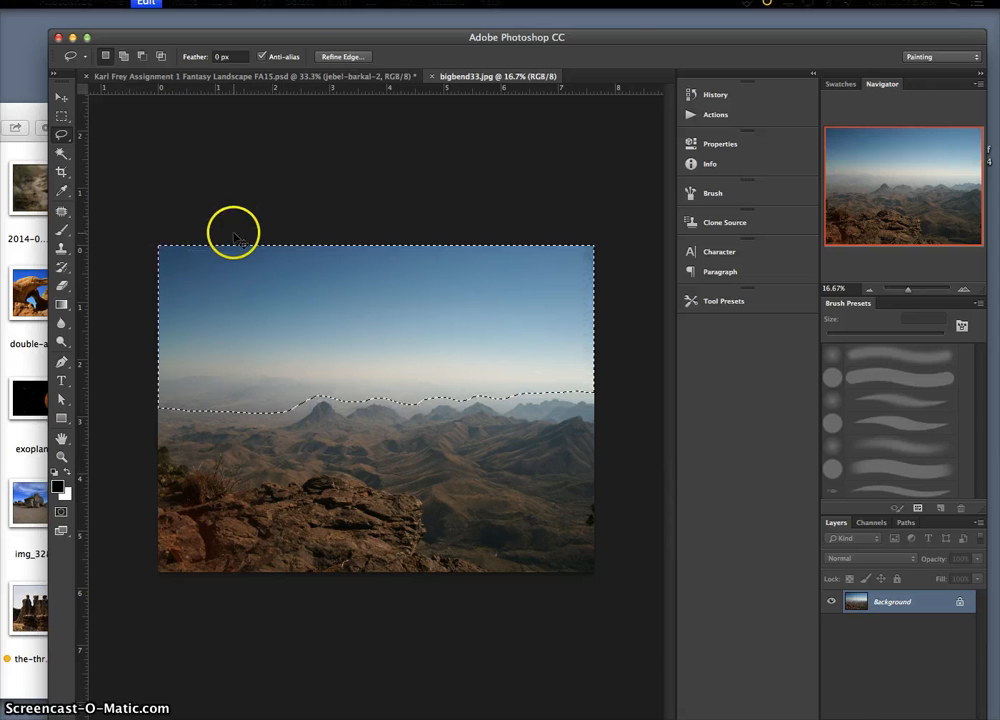
Step: Return to the fantasy landscape document and paste the copied sky as a new layer above Layer 7
click(320, 76)
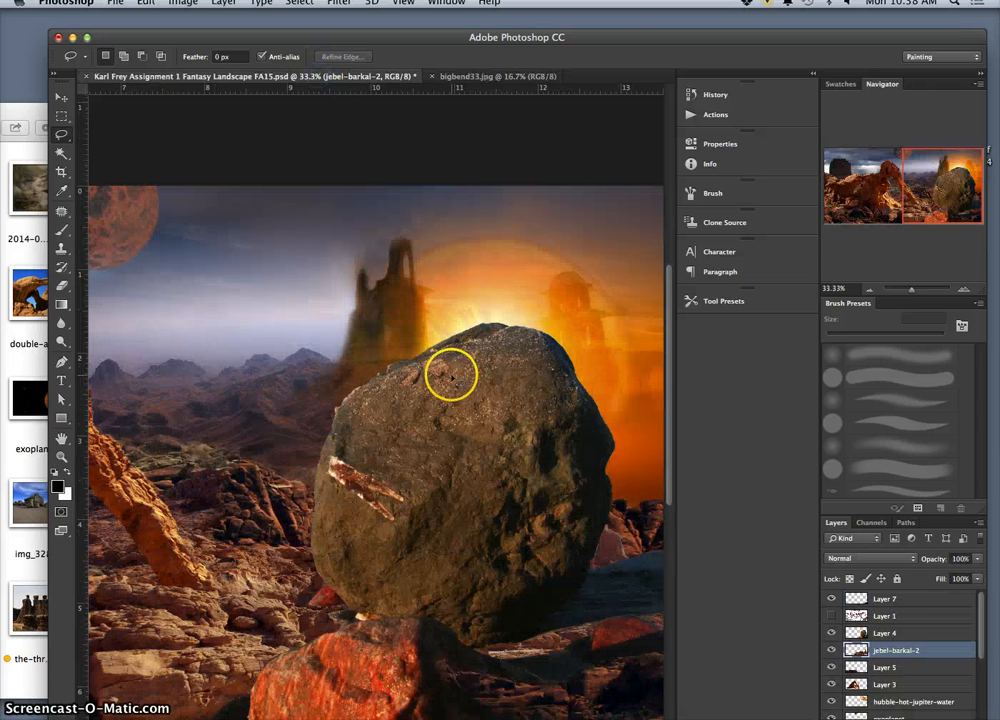
click(903, 633)
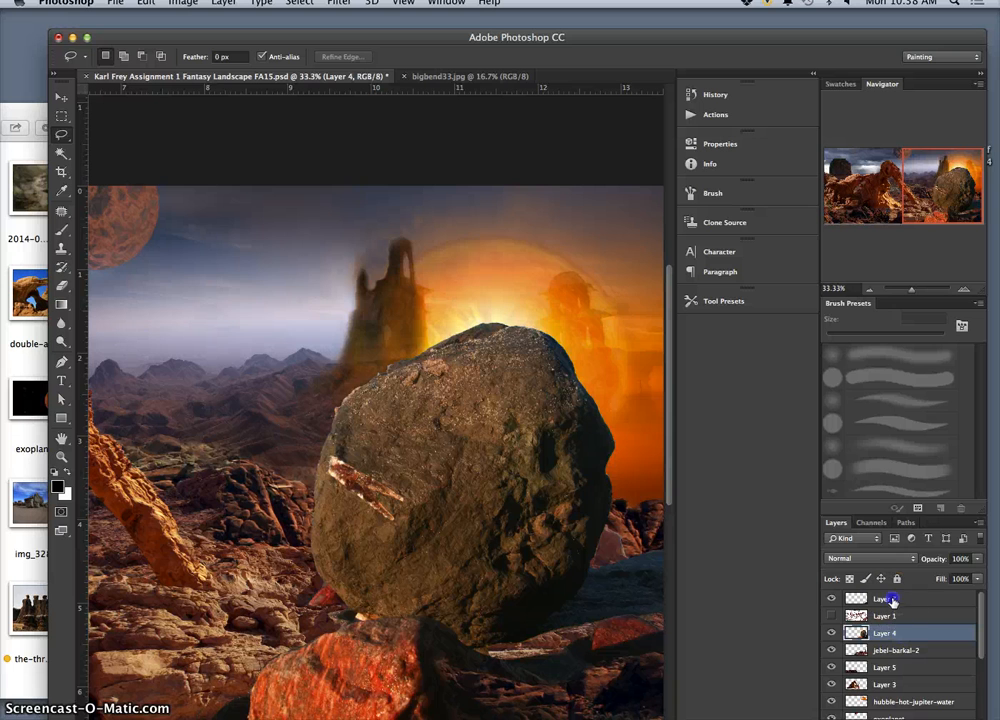
click(888, 599)
key(ctrl+v)
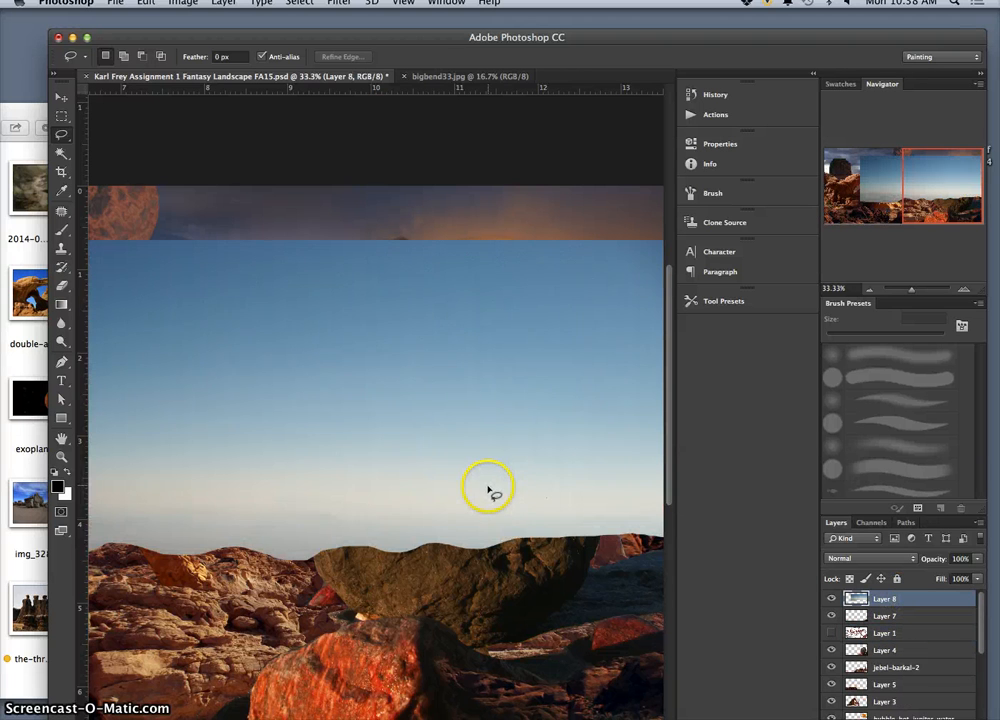
Step: Free-transform the pasted sky on Layer 8 to about 146% width and 208% height so it spans the whole scene above the rocks
key(super+minus)
key(super+minus)
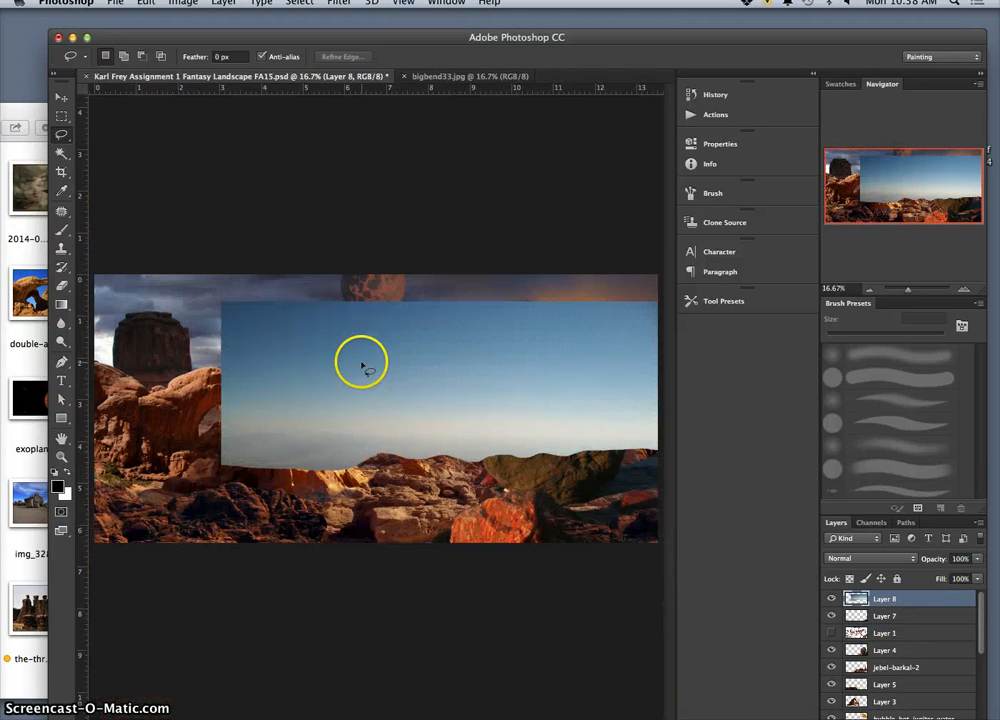
key(super+minus)
key(super+t)
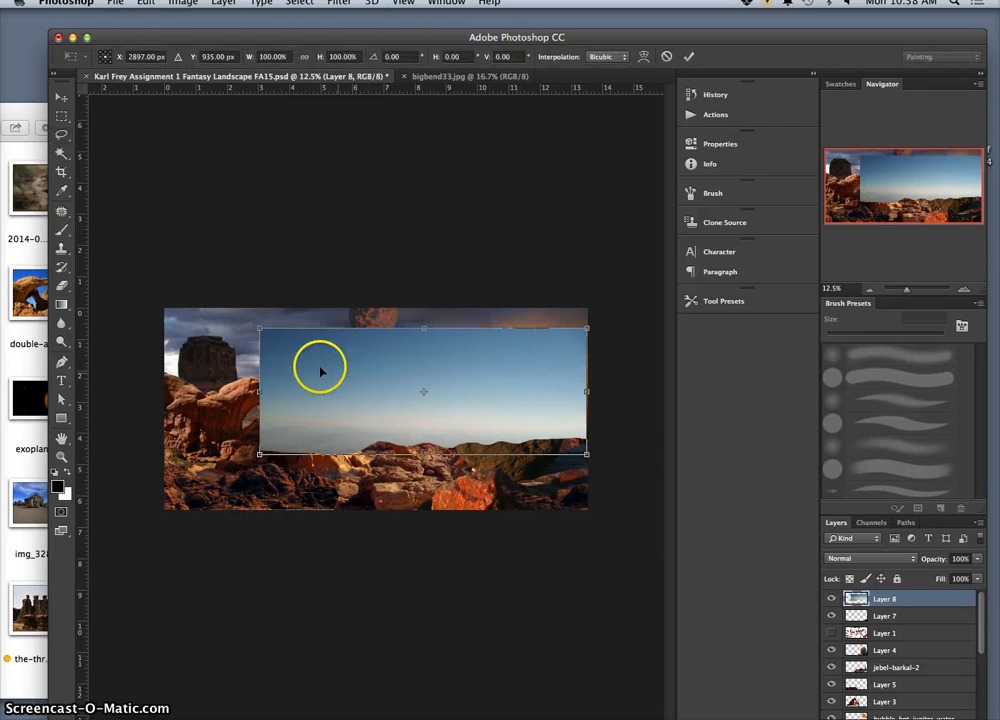
drag(262, 330, 138, 235)
drag(416, 385, 429, 358)
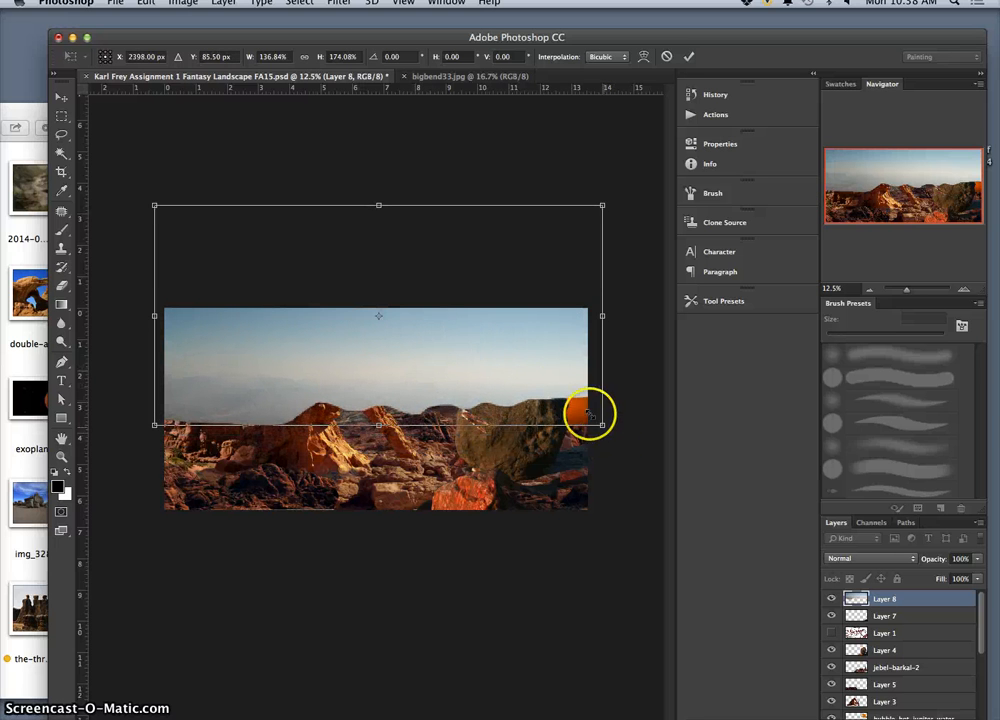
drag(601, 424, 633, 471)
drag(521, 415, 510, 397)
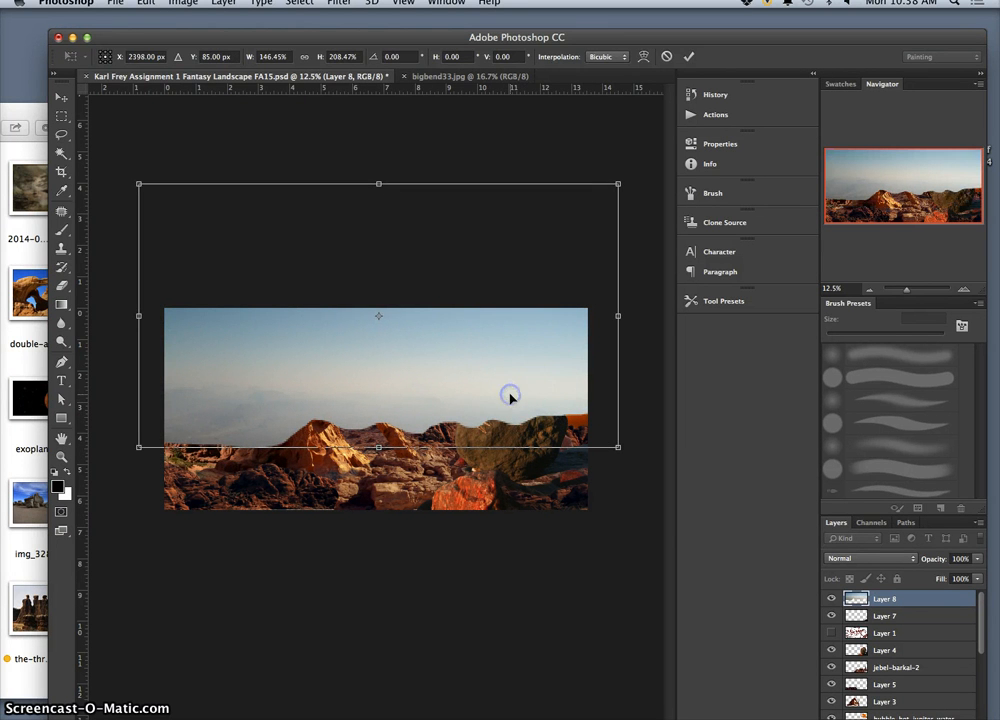
key(Return)
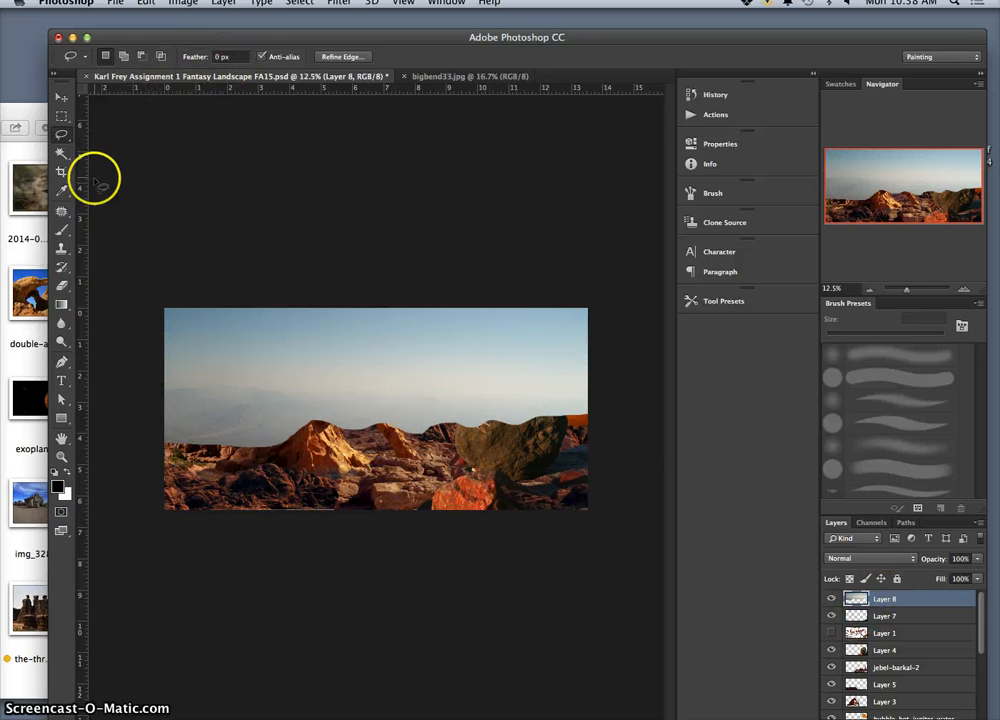
Step: Erase the lower edge of the Layer 8 sky along the rocks with a 982 px Eraser at 0% hardness and 100% opacity
click(61, 284)
drag(278, 57, 277, 65)
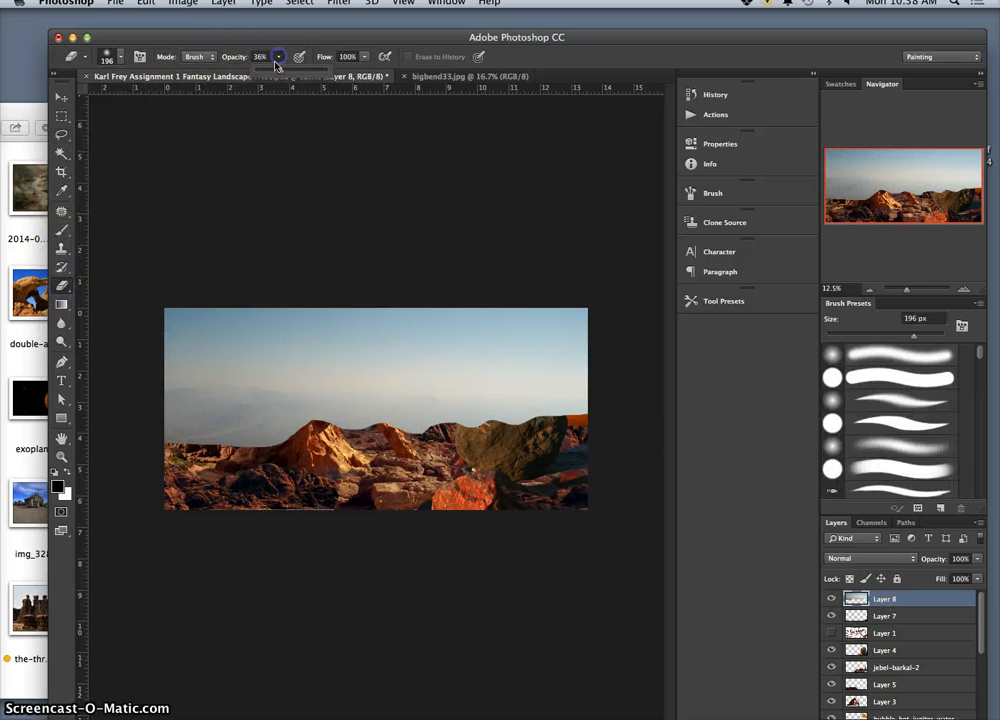
click(124, 60)
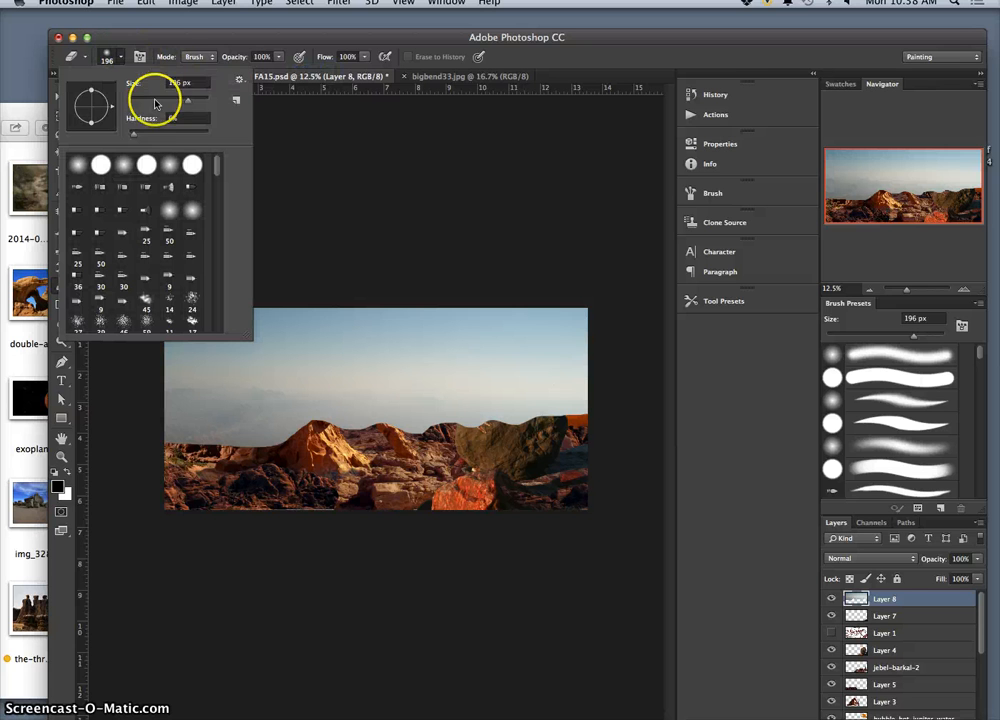
drag(133, 136, 127, 135)
drag(189, 99, 195, 99)
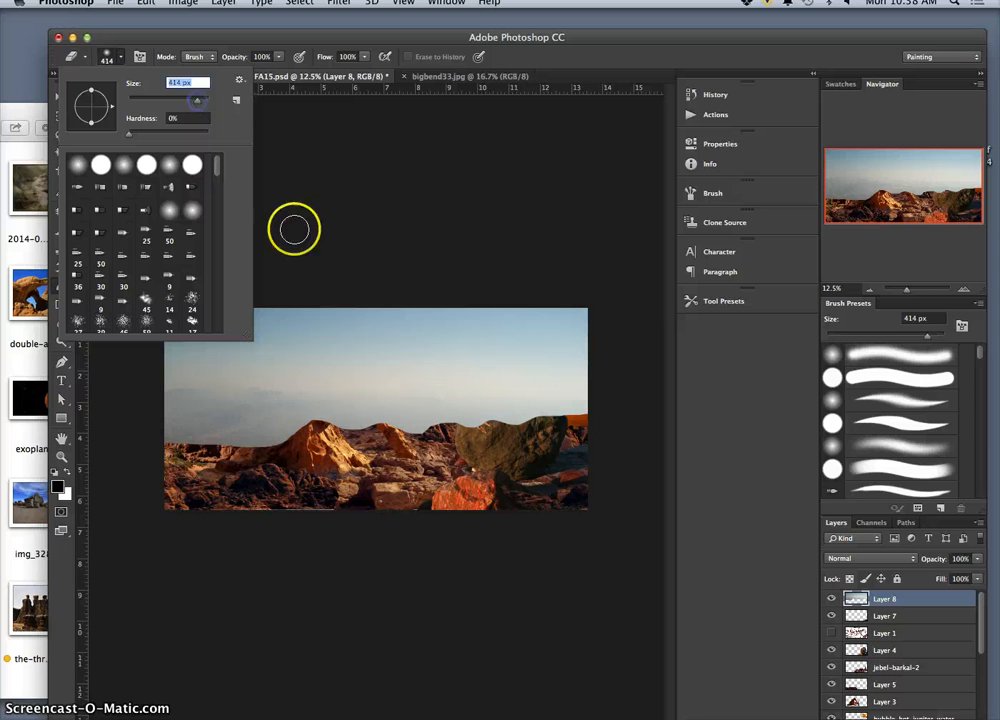
click(583, 431)
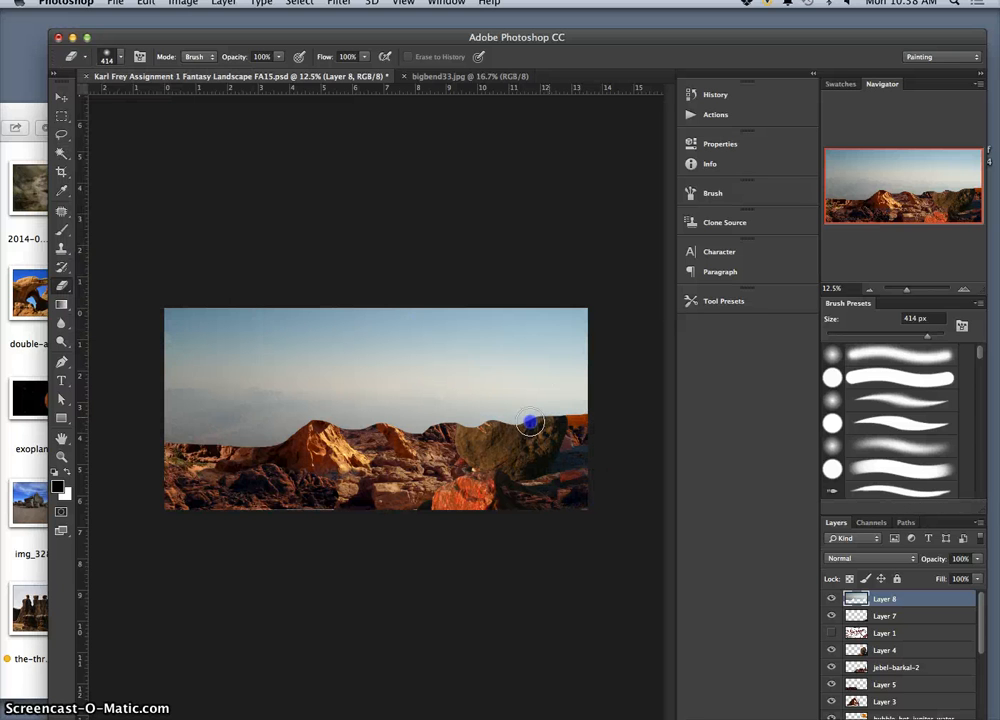
click(106, 56)
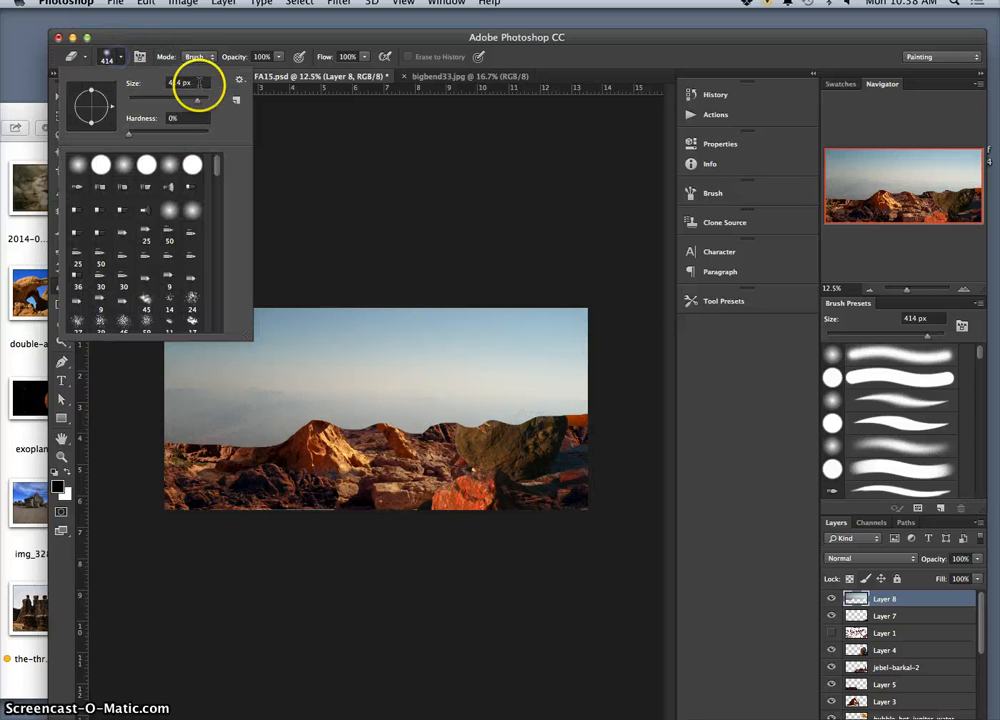
drag(198, 97, 203, 104)
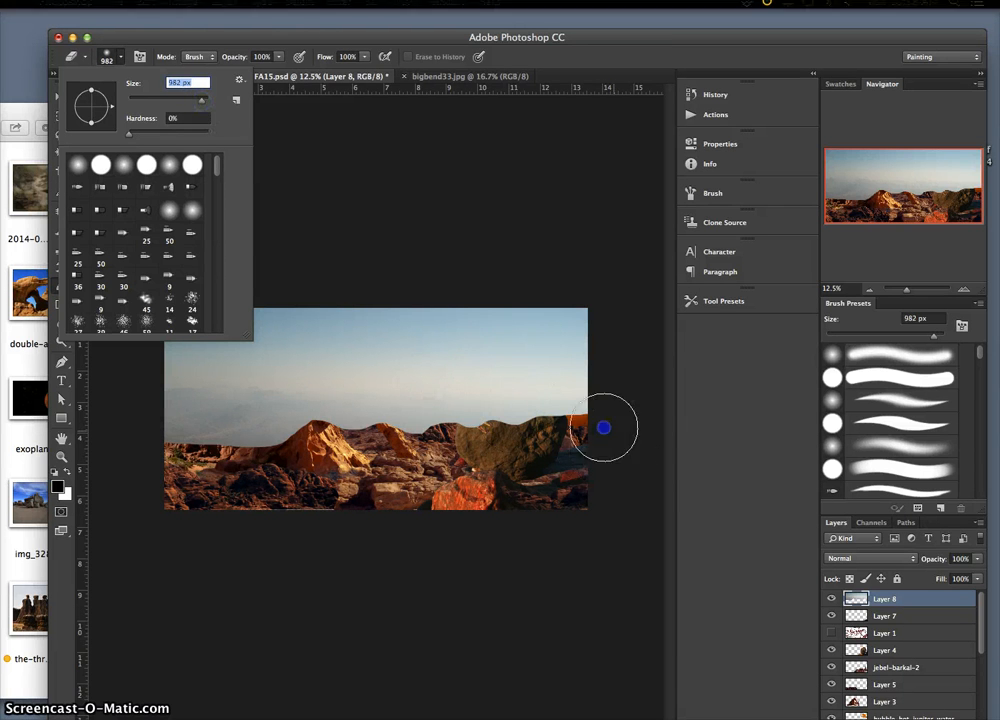
click(540, 425)
mouse_move(581, 416)
mouse_down()
mouse_move(598, 412)
mouse_move(535, 416)
mouse_up()
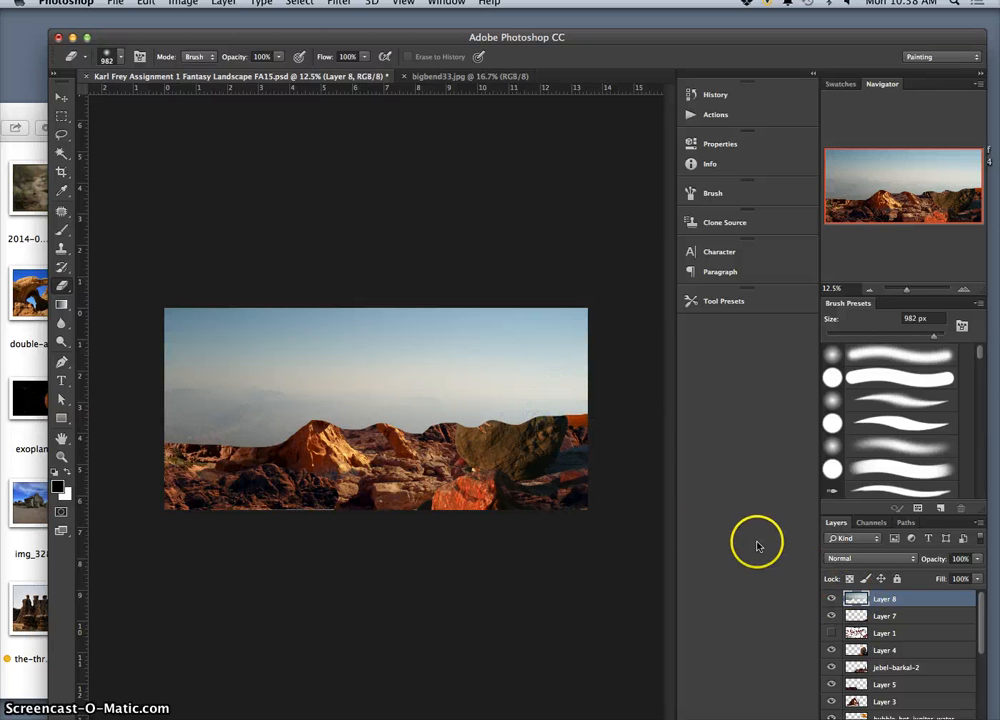
mouse_move(598, 413)
mouse_down()
mouse_move(538, 411)
mouse_move(358, 450)
mouse_move(234, 452)
mouse_move(397, 441)
mouse_move(257, 439)
mouse_move(213, 460)
mouse_move(145, 446)
mouse_up()
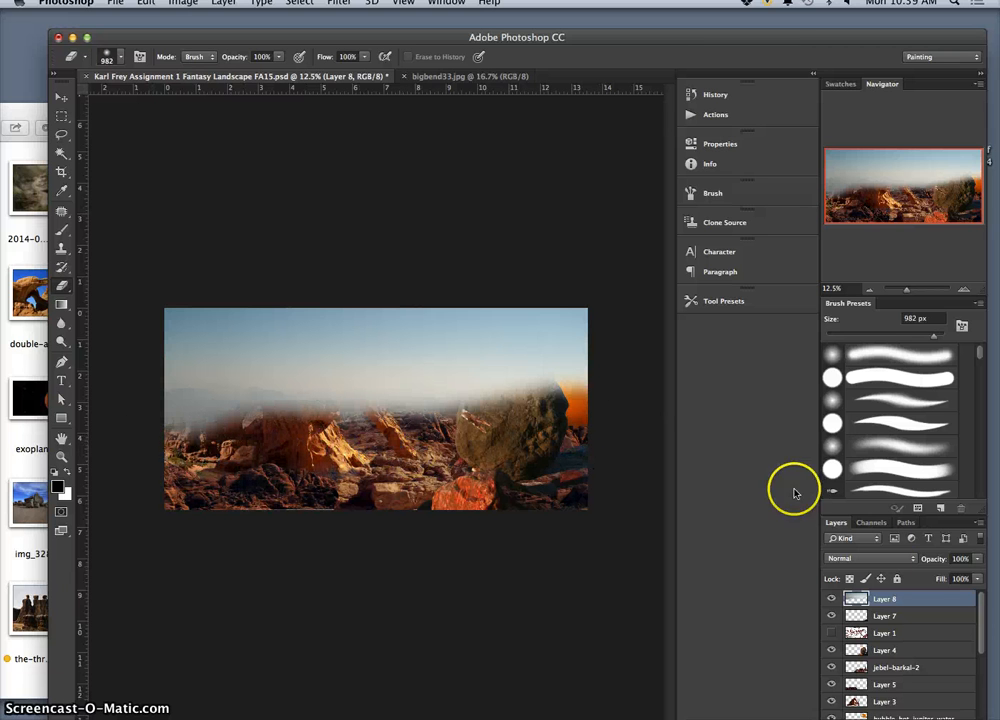
Step: Reduce Layer 8's opacity to 70% and erase its haze over the large boulder and the rocks beside it
click(977, 558)
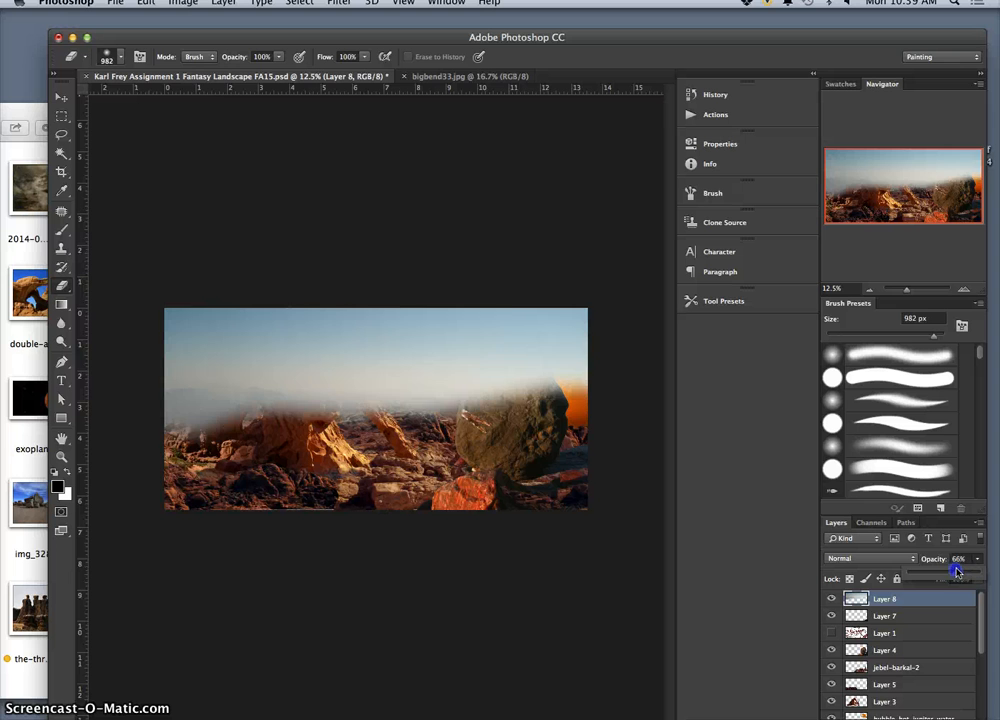
drag(956, 571, 959, 571)
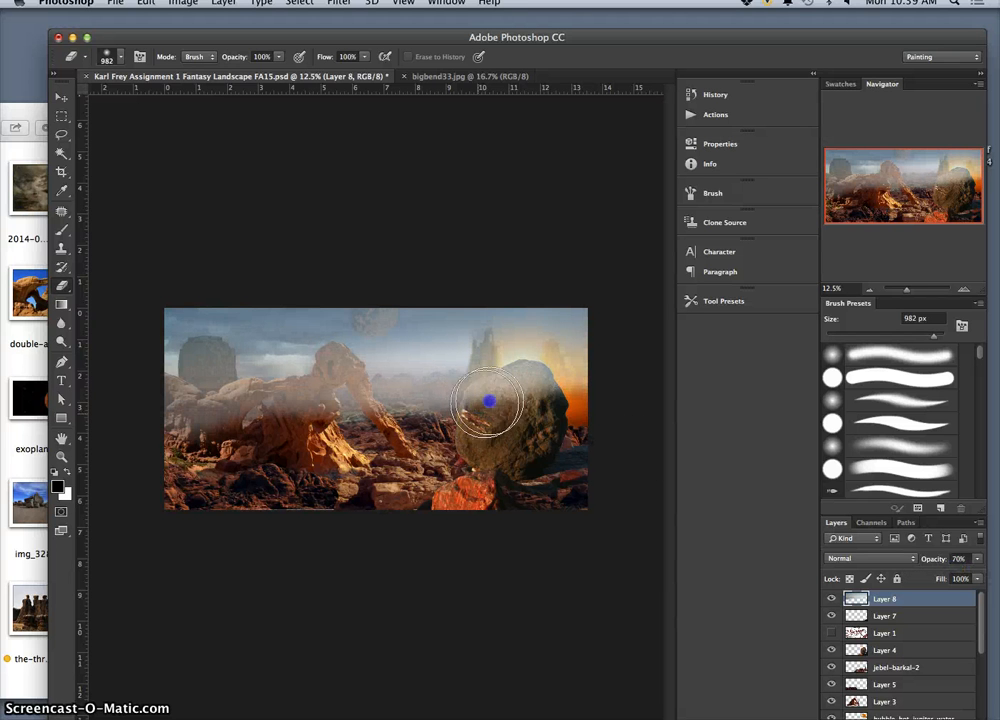
mouse_move(489, 401)
mouse_down()
mouse_move(518, 386)
mouse_move(491, 393)
mouse_move(574, 406)
mouse_move(558, 395)
mouse_move(499, 417)
mouse_move(346, 416)
mouse_move(205, 440)
mouse_move(223, 413)
mouse_up()
Step: Thin the Layer 8 haze over the arch rock, moon and boulder using the Eraser at 13% opacity
click(279, 60)
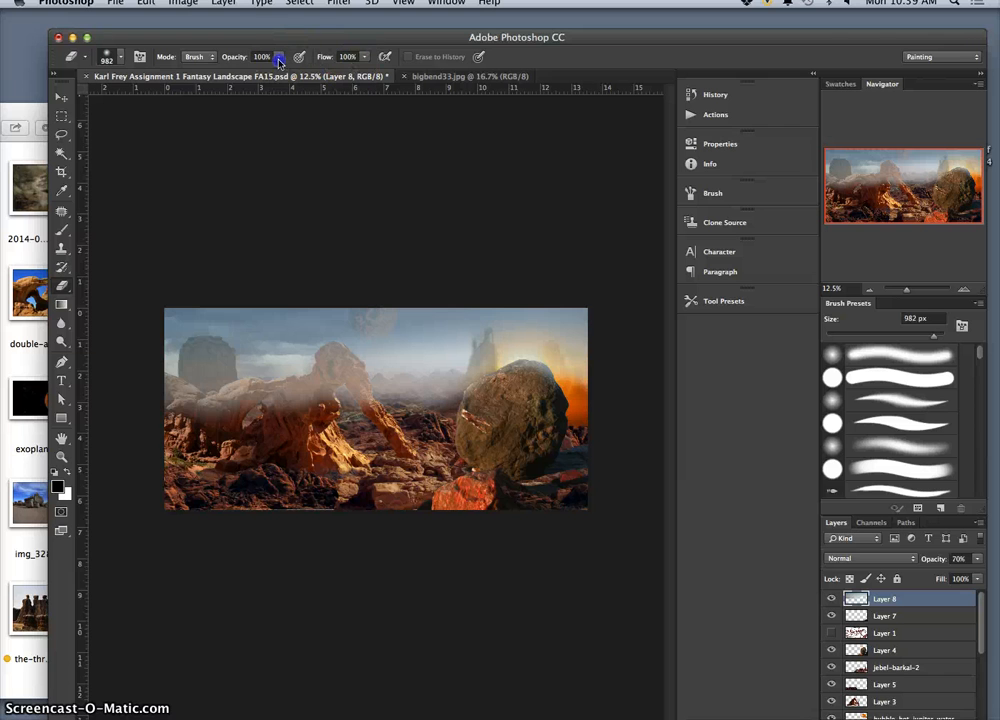
mouse_move(190, 420)
mouse_down()
mouse_move(158, 400)
mouse_move(208, 414)
mouse_move(184, 399)
mouse_move(214, 418)
mouse_move(207, 407)
mouse_move(214, 413)
mouse_move(246, 393)
mouse_move(227, 407)
mouse_move(304, 394)
mouse_move(331, 359)
mouse_move(382, 415)
mouse_up()
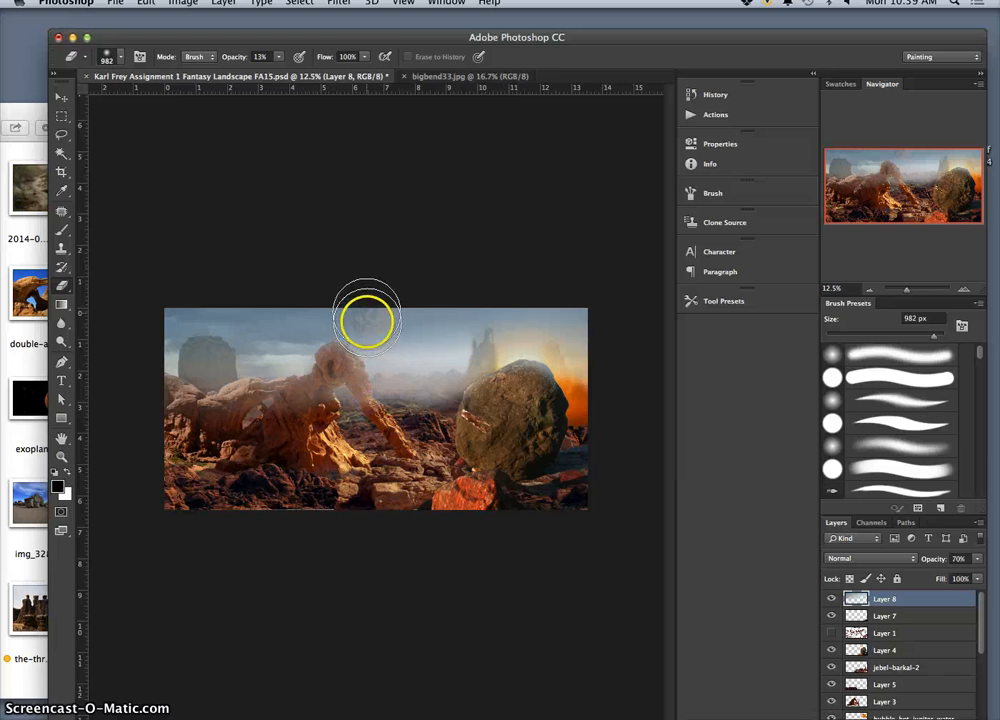
drag(367, 320, 382, 315)
mouse_move(607, 368)
mouse_down()
mouse_move(568, 383)
mouse_move(482, 389)
mouse_move(364, 428)
mouse_move(315, 418)
mouse_move(324, 383)
mouse_move(347, 386)
mouse_move(340, 373)
mouse_move(353, 389)
mouse_move(333, 353)
mouse_move(362, 388)
mouse_up()
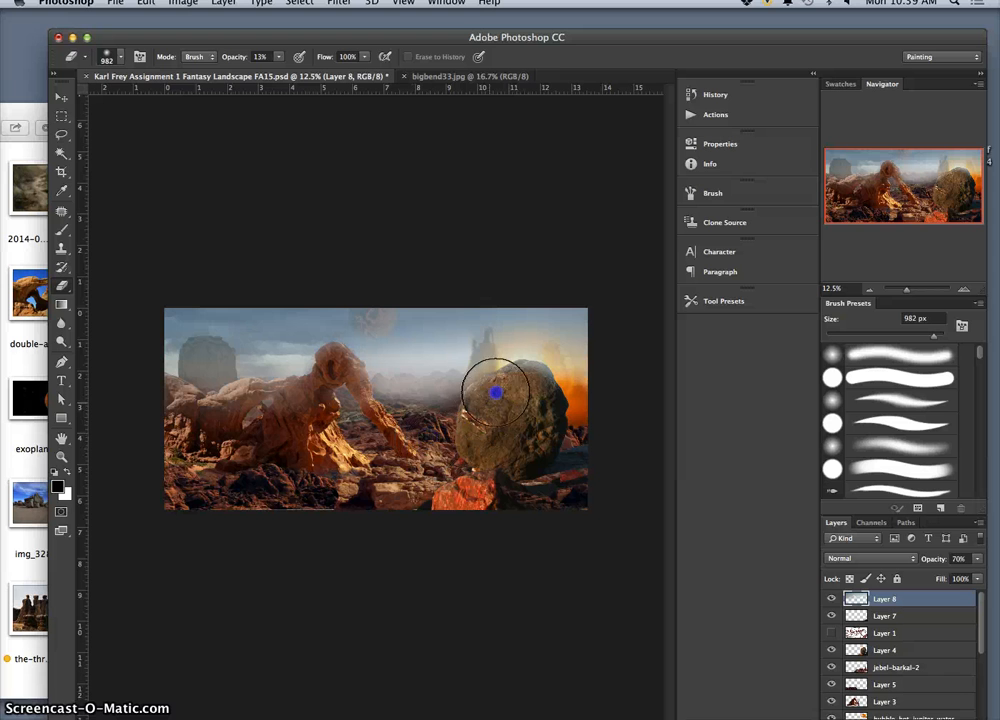
mouse_move(448, 408)
mouse_down()
mouse_move(547, 415)
mouse_move(565, 404)
mouse_move(598, 411)
mouse_up()
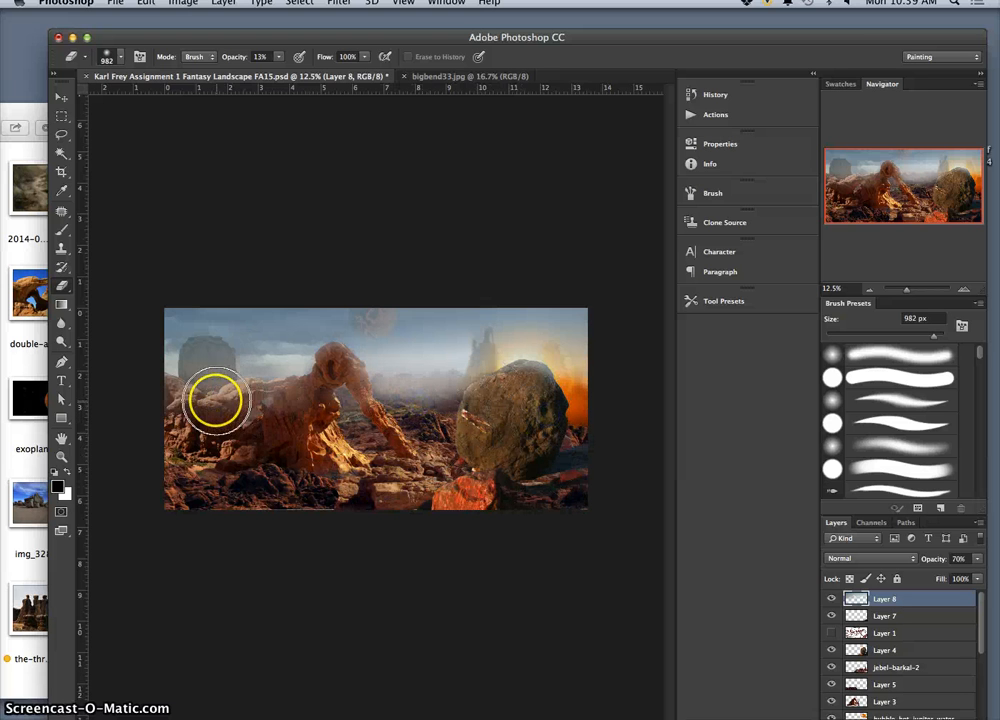
Step: Bring out more detail in the arch rock, moon and boulder top with further faint eraser strokes on Layer 8
key(super+equal)
key(super+equal)
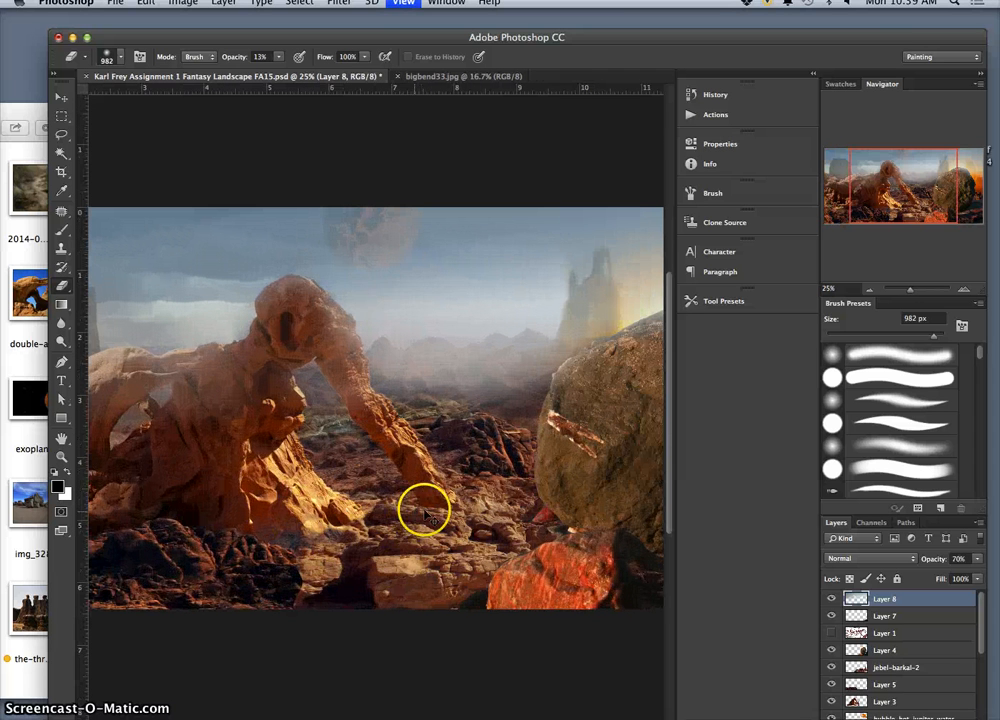
click(290, 317)
mouse_move(290, 317)
mouse_down()
mouse_move(263, 350)
mouse_move(219, 372)
mouse_move(196, 360)
mouse_move(201, 367)
mouse_move(147, 379)
mouse_move(174, 364)
mouse_move(163, 373)
mouse_move(350, 364)
mouse_move(375, 380)
mouse_up()
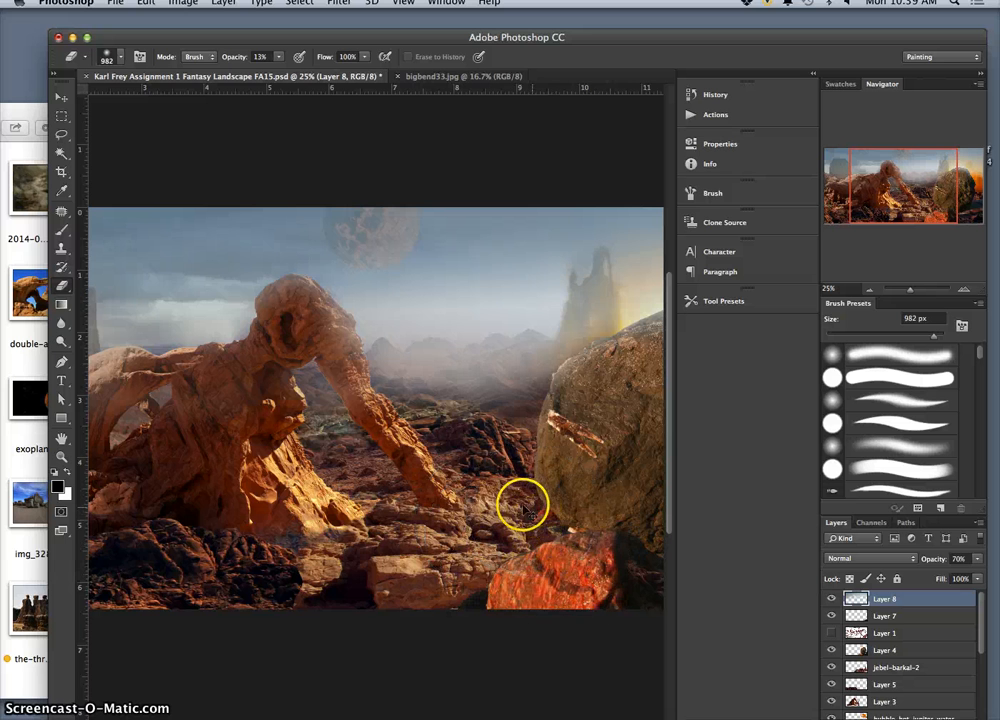
key(super+minus)
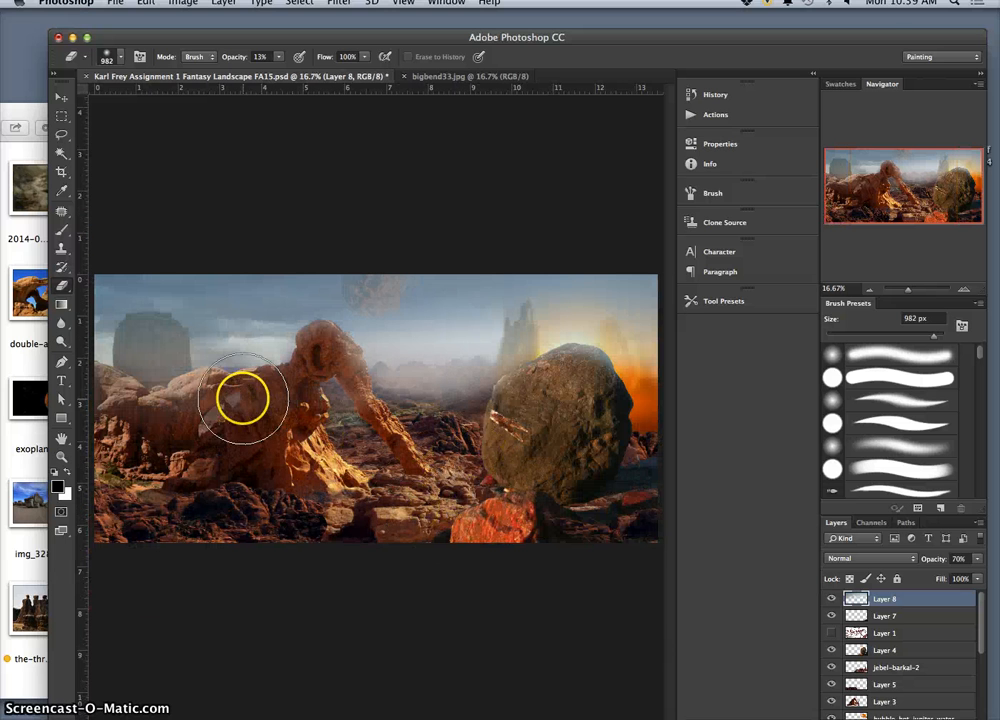
mouse_move(230, 398)
mouse_down()
mouse_move(186, 405)
mouse_move(203, 384)
mouse_move(184, 395)
mouse_move(240, 383)
mouse_up()
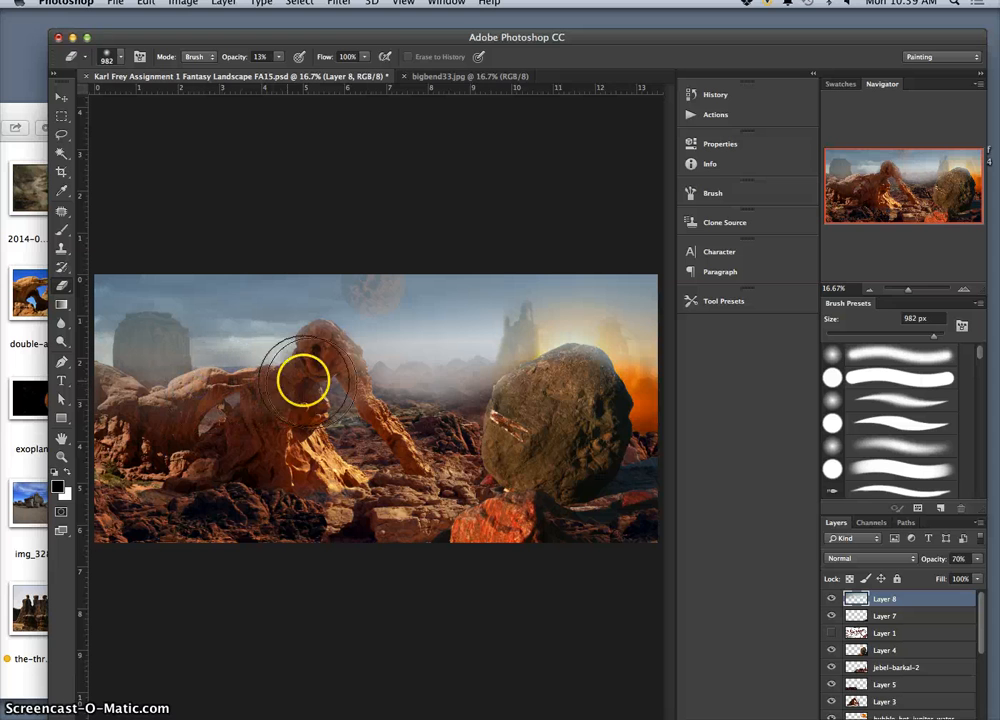
drag(574, 391, 575, 358)
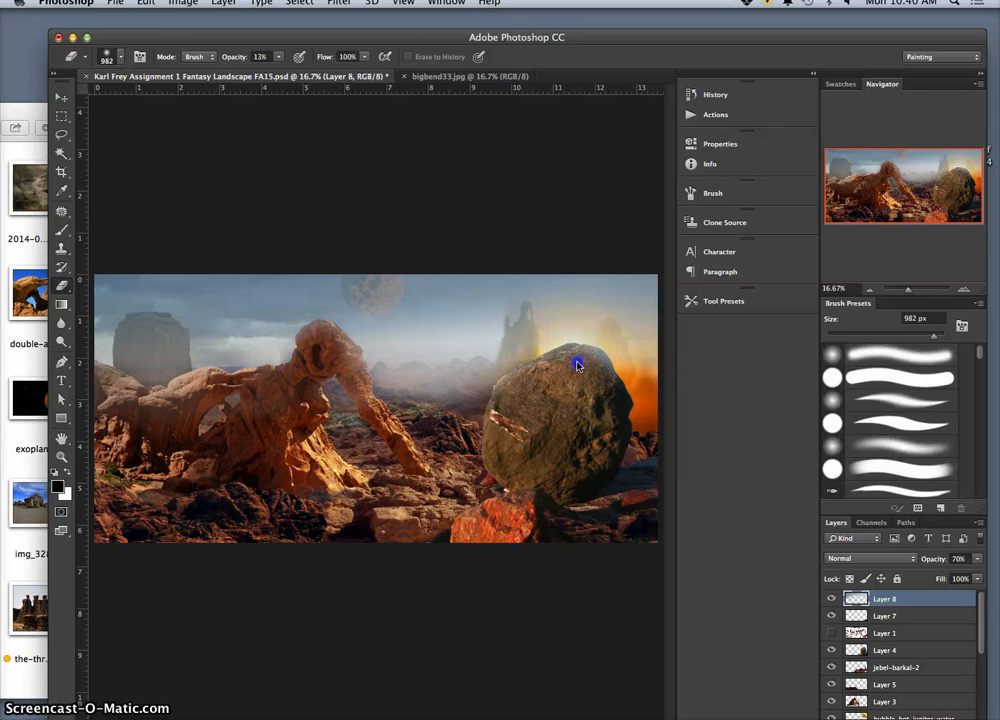
drag(576, 366, 576, 366)
Step: Lasso the haze between the arch rock and the boulder on Layer 8 and duplicate it onto a new layer
click(61, 134)
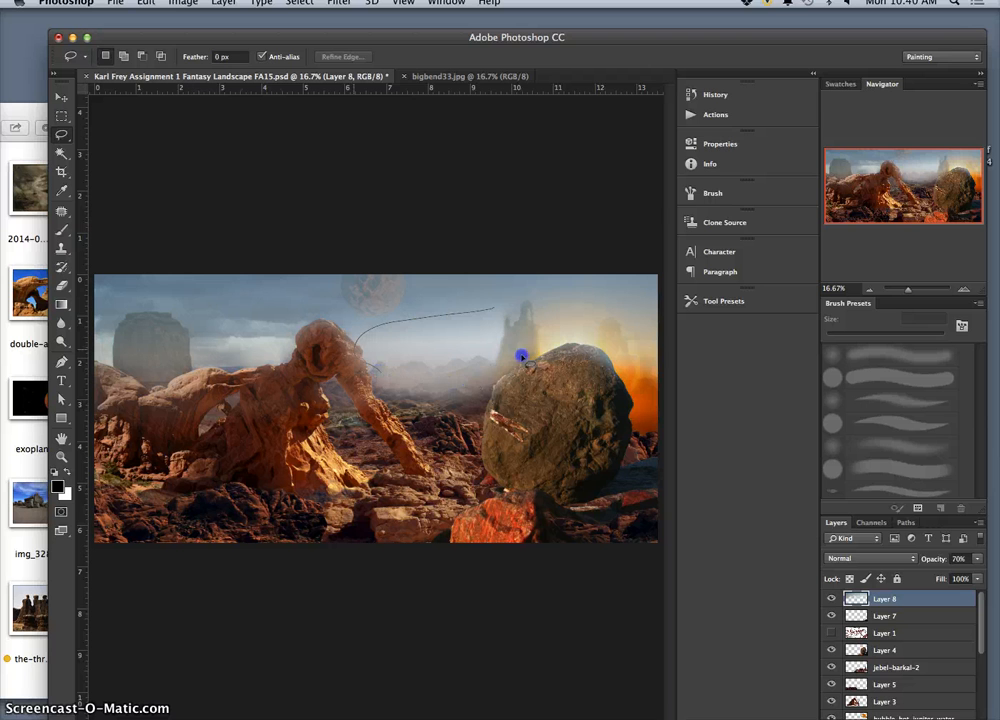
drag(552, 313, 400, 385)
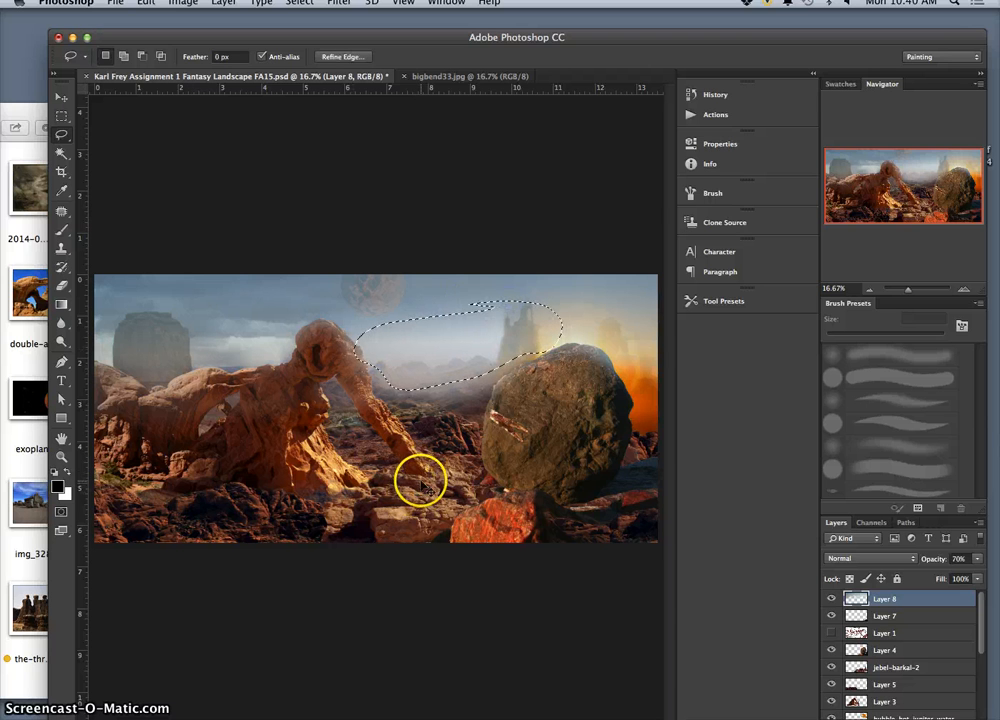
key(super+j)
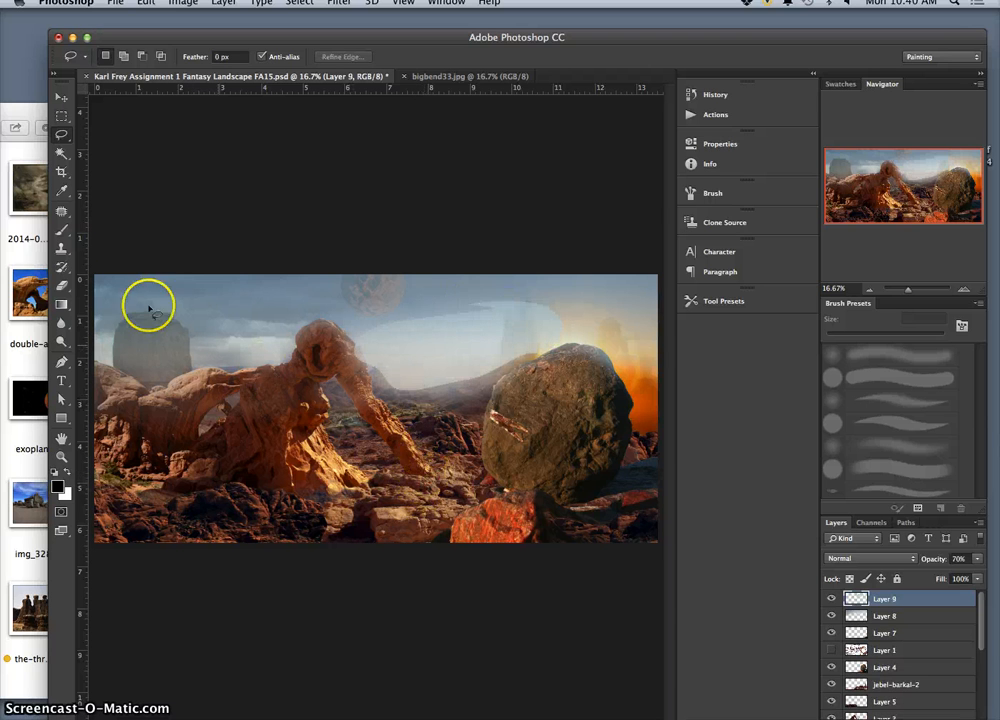
Step: Soften the edges of the duplicated haze patch with the 982 px Eraser at 100% opacity
click(61, 285)
click(279, 57)
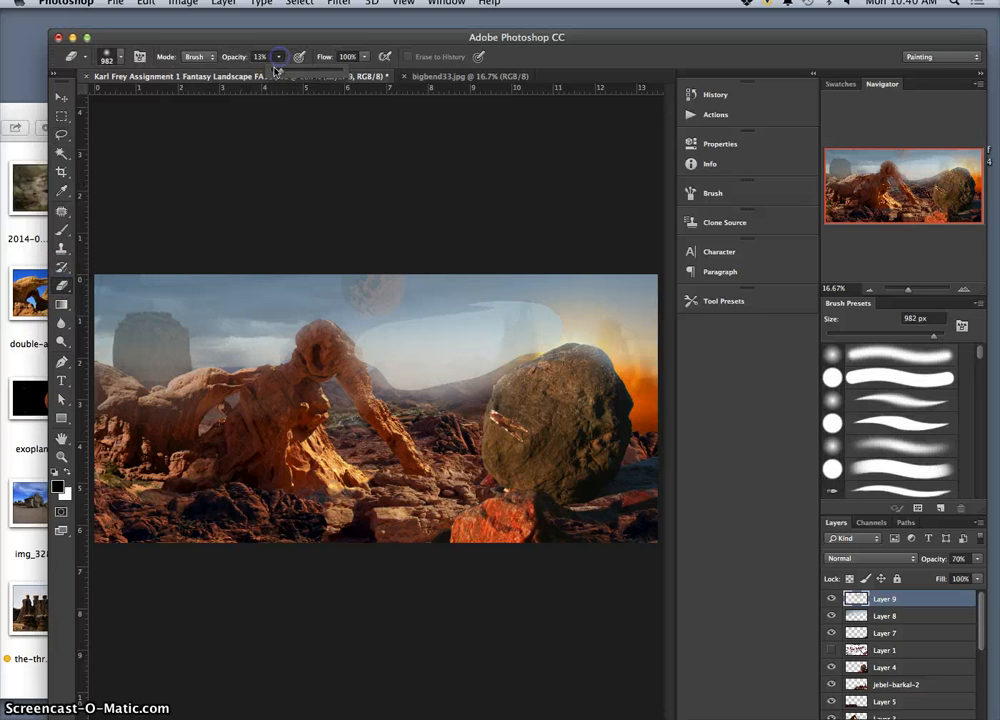
mouse_move(370, 299)
mouse_down()
mouse_move(325, 330)
mouse_move(349, 304)
mouse_move(444, 279)
mouse_move(412, 282)
mouse_move(505, 269)
mouse_move(401, 274)
mouse_move(504, 271)
mouse_move(589, 286)
mouse_move(559, 268)
mouse_up()
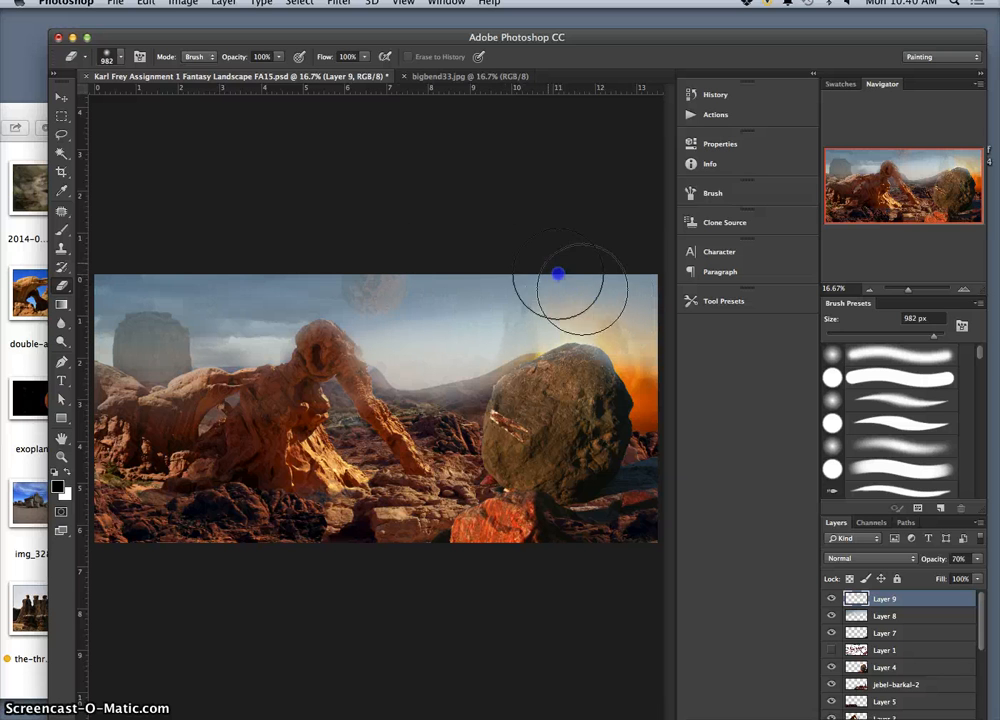
mouse_move(352, 303)
mouse_down()
mouse_move(324, 384)
mouse_move(324, 397)
mouse_move(346, 408)
mouse_move(451, 411)
mouse_move(571, 386)
mouse_move(440, 417)
mouse_move(335, 404)
mouse_move(382, 420)
mouse_move(567, 383)
mouse_move(520, 395)
mouse_move(547, 388)
mouse_move(518, 412)
mouse_move(602, 388)
mouse_move(491, 403)
mouse_up()
mouse_move(429, 323)
mouse_down()
mouse_move(485, 276)
mouse_move(434, 286)
mouse_move(341, 279)
mouse_up()
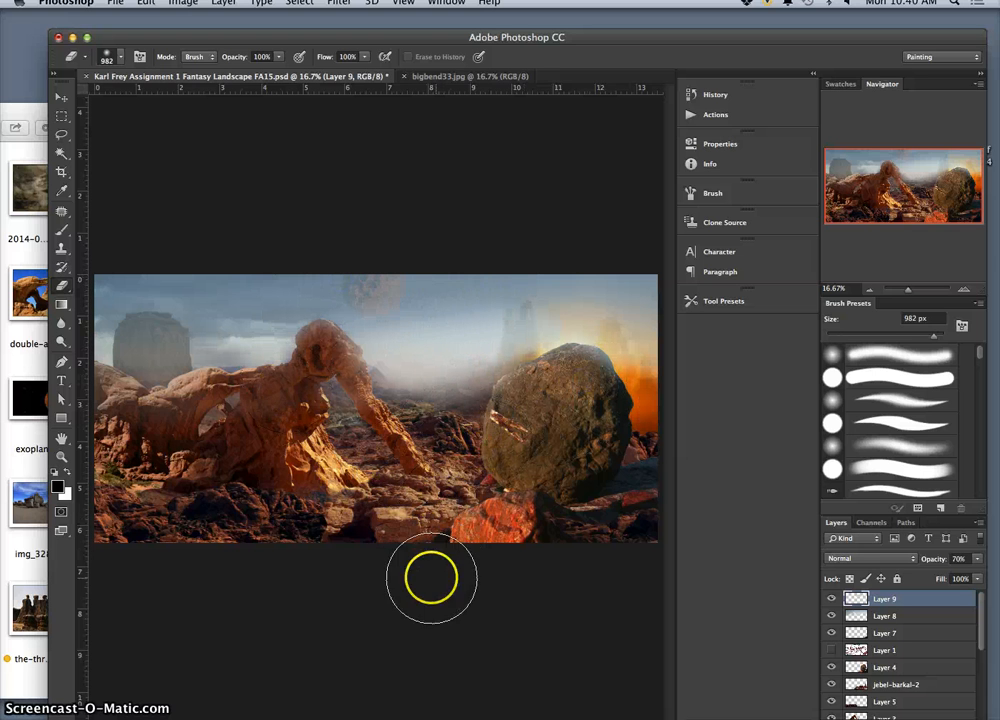
Step: Free-transform the Layer 9 haze: flip it horizontally, scale it to about 321% width and 185% height, and spread it across the scene
click(63, 102)
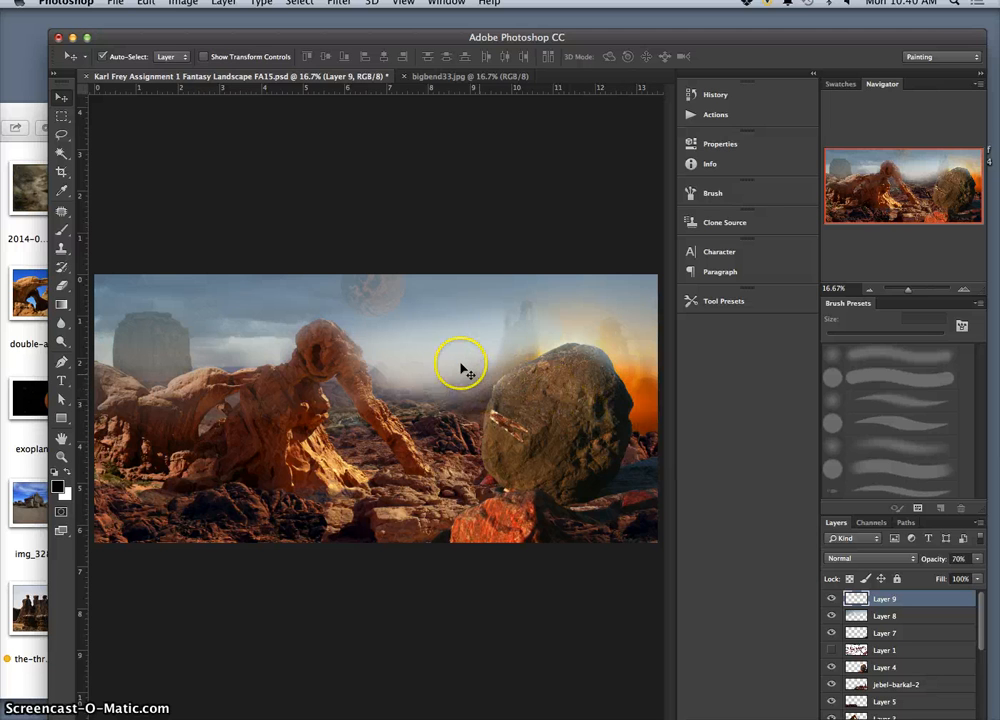
click(832, 599)
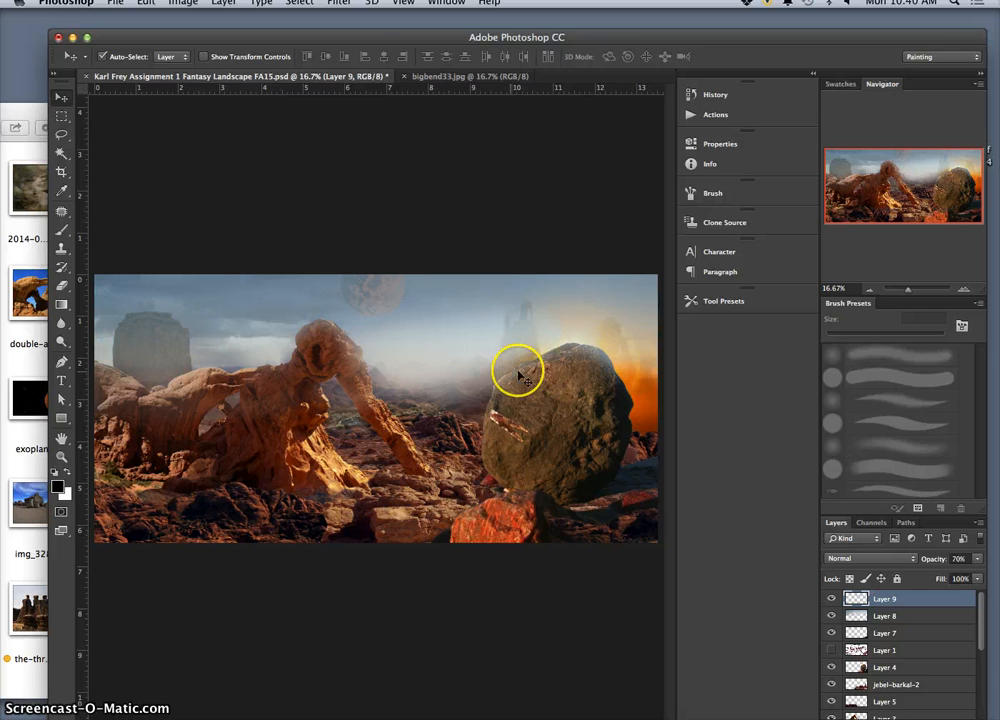
key(super+t)
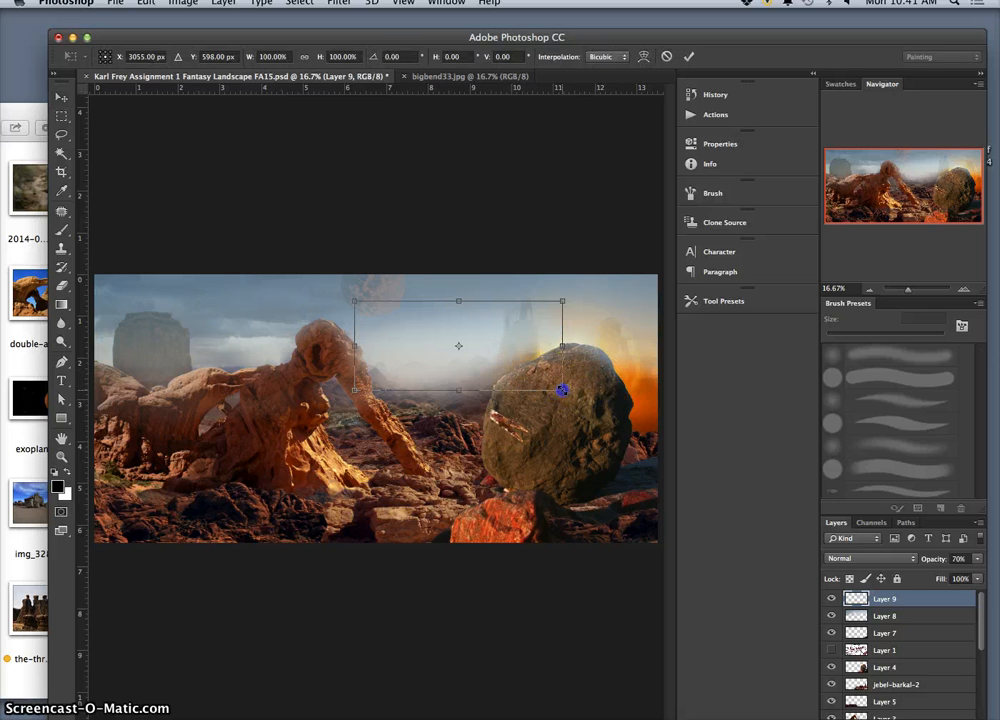
drag(630, 415, 767, 465)
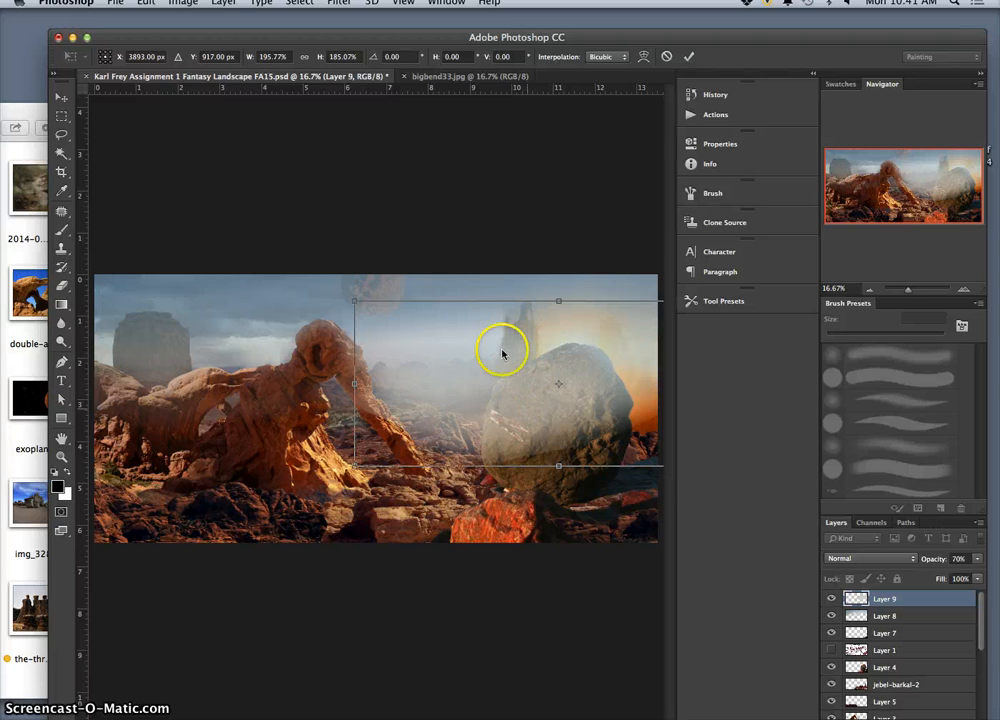
right_click(470, 378)
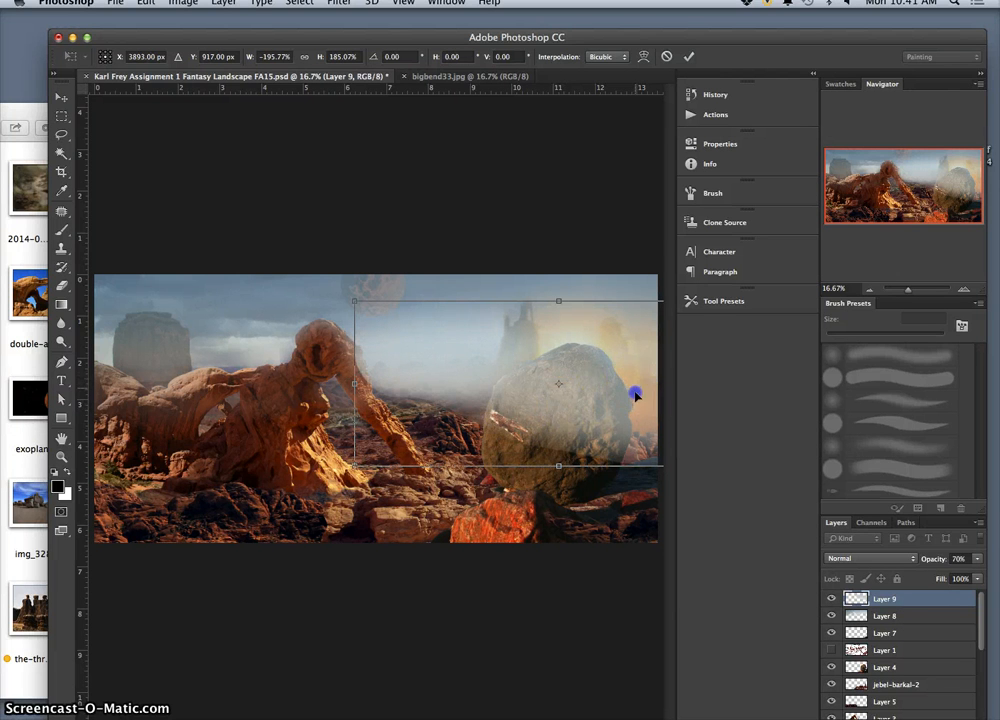
drag(635, 396, 648, 398)
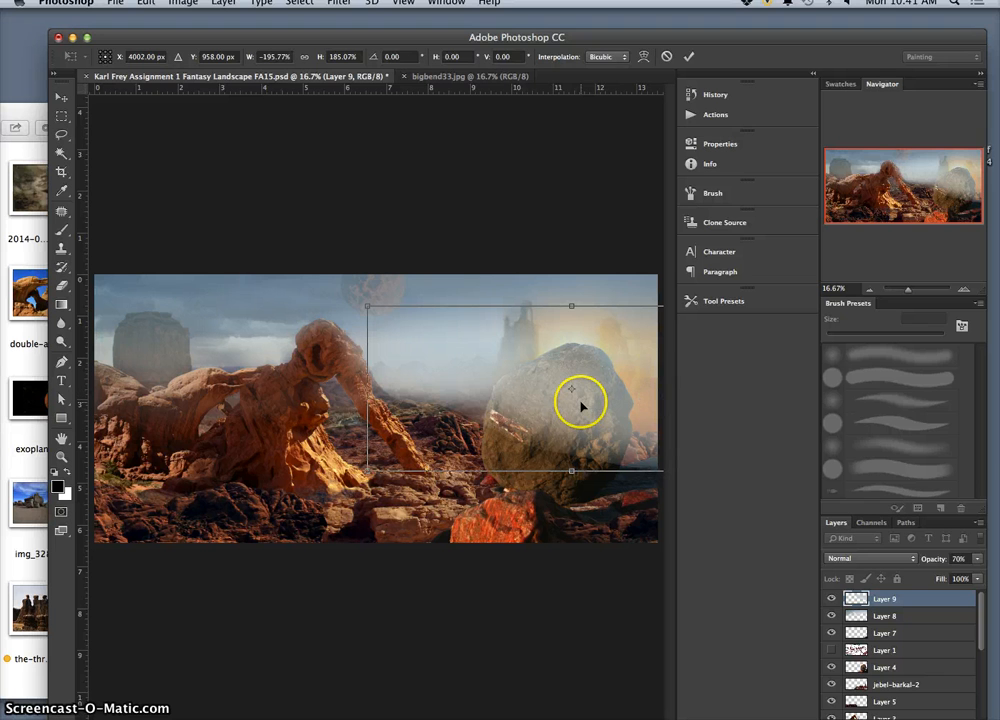
drag(367, 388, 108, 440)
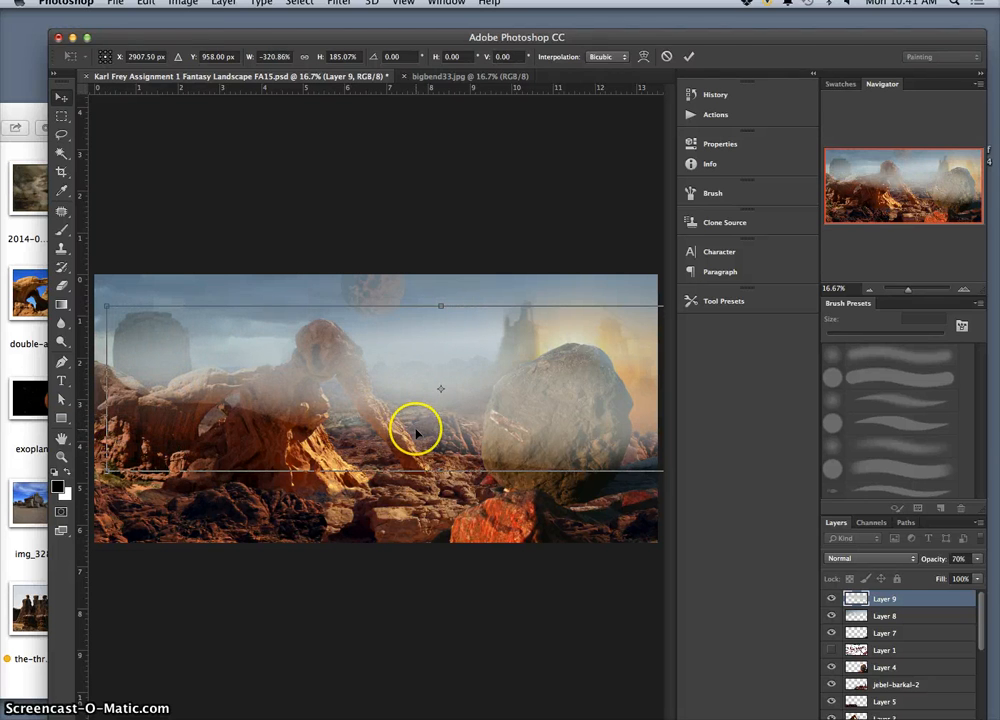
key(Return)
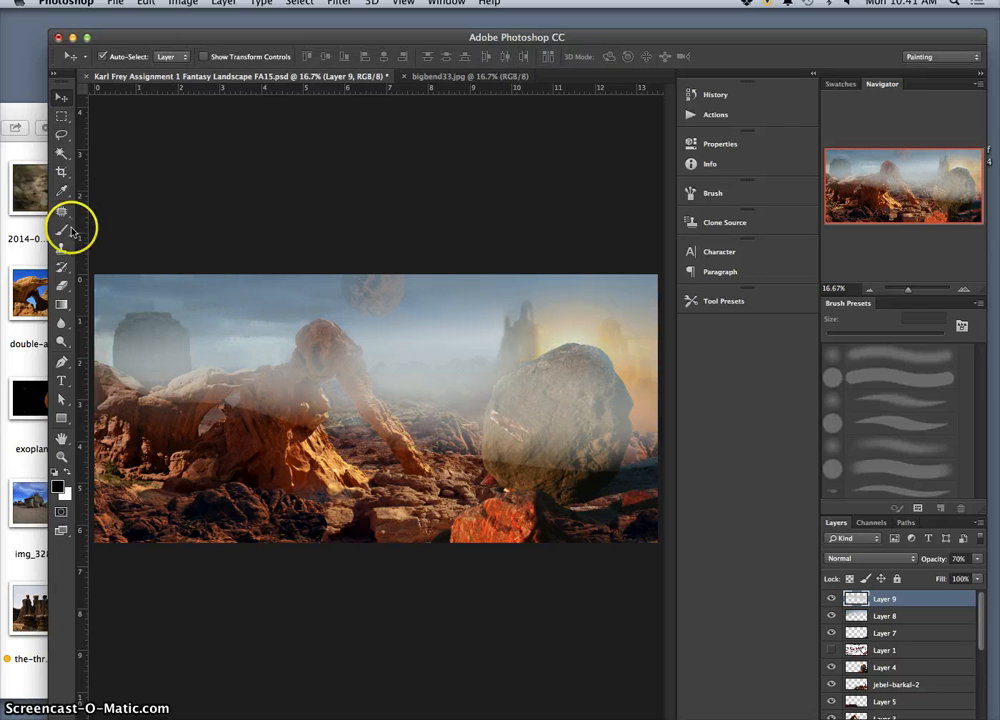
Step: Clear the stretched Layer 9 haze off the arch rock and the boulder with the 982 px Eraser at 100% opacity
click(63, 285)
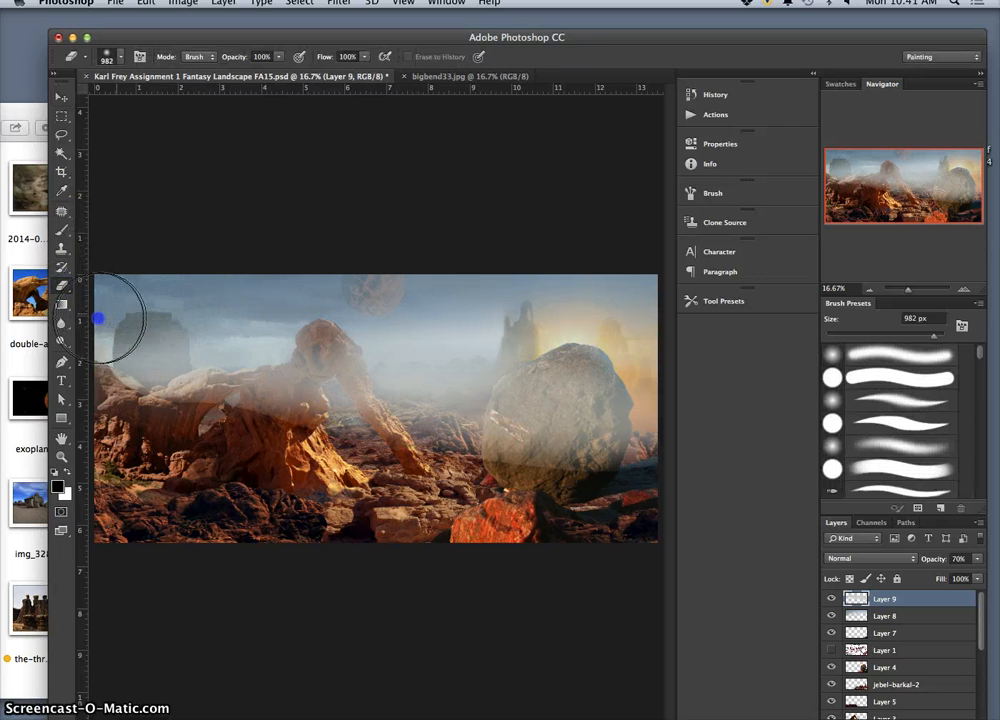
mouse_move(98, 318)
mouse_down()
mouse_move(107, 309)
mouse_move(88, 317)
mouse_move(203, 302)
mouse_up()
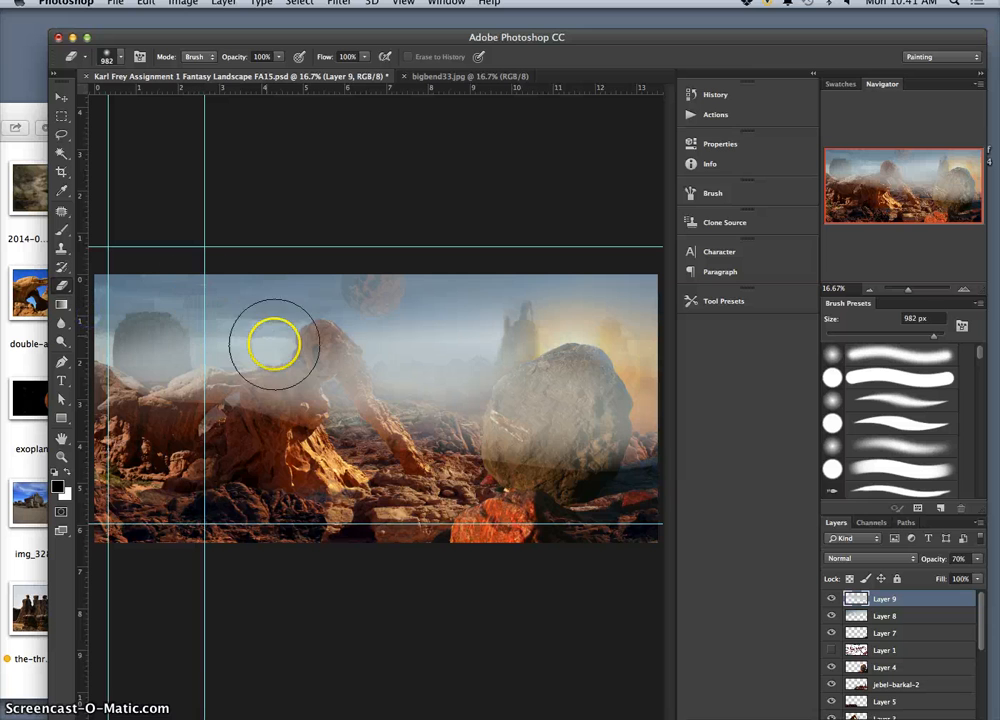
key(super+apostrophe)
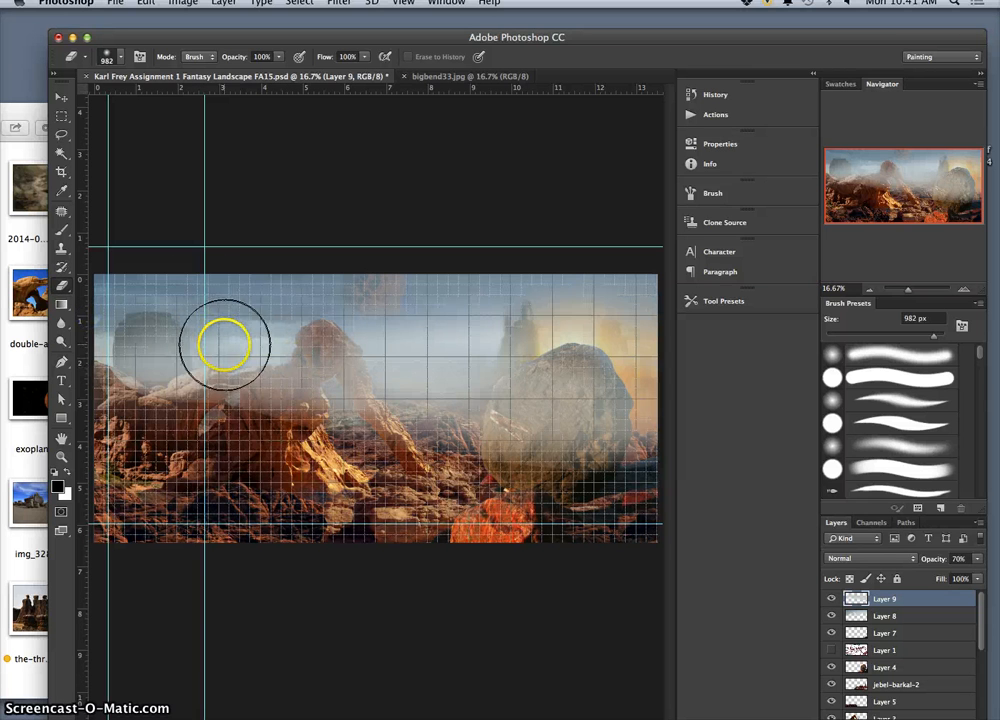
key(super+h)
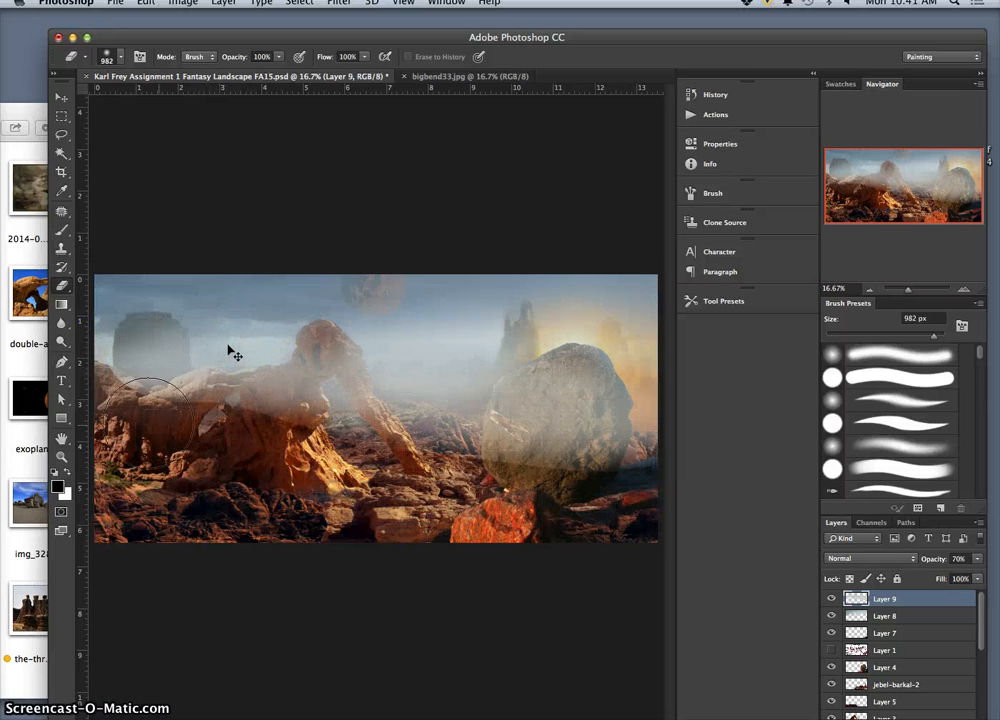
mouse_move(112, 385)
mouse_down()
mouse_move(136, 418)
mouse_move(104, 383)
mouse_move(243, 413)
mouse_up()
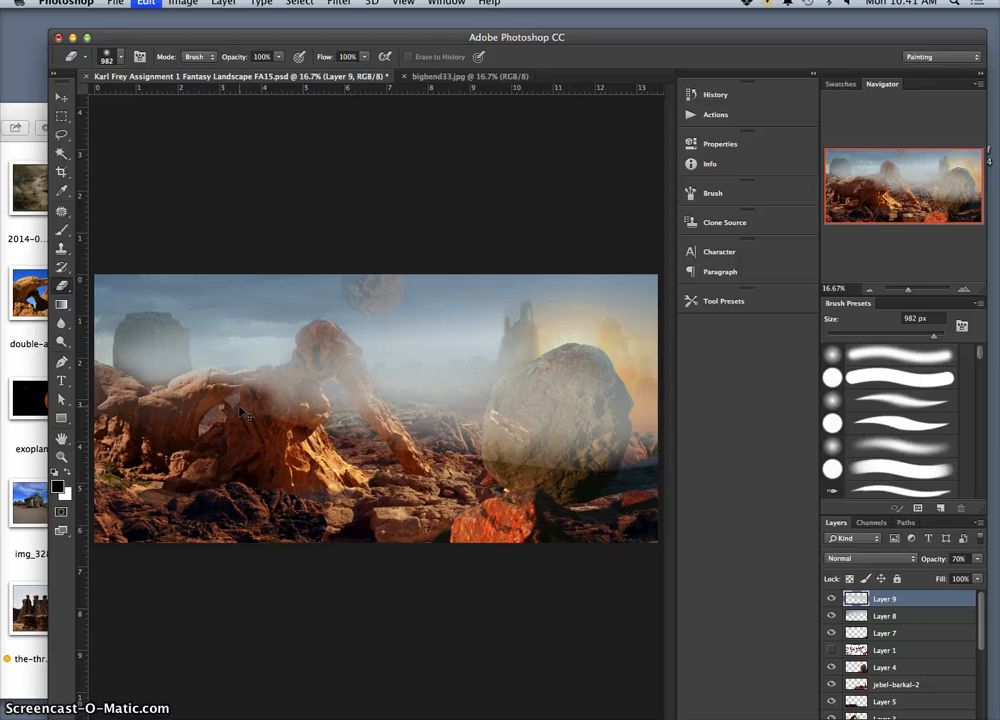
key(alt+super+z)
key(alt+super+z)
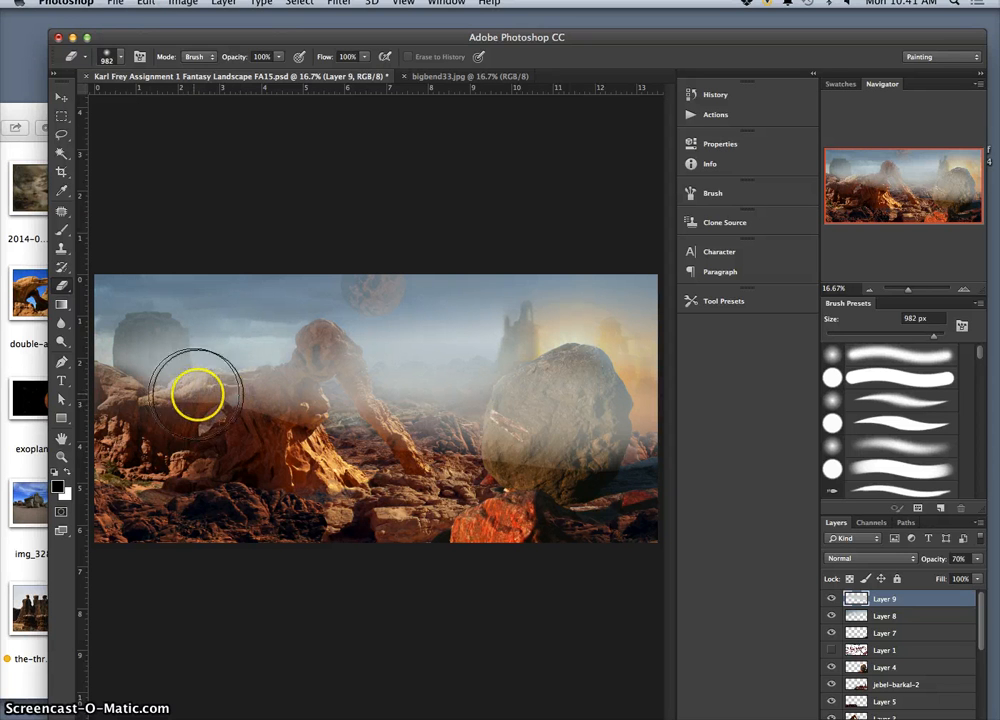
mouse_move(197, 395)
mouse_down()
mouse_move(194, 406)
mouse_move(212, 397)
mouse_move(261, 405)
mouse_move(304, 375)
mouse_move(319, 339)
mouse_move(343, 365)
mouse_move(335, 357)
mouse_move(298, 382)
mouse_move(308, 414)
mouse_move(282, 427)
mouse_move(275, 393)
mouse_move(223, 395)
mouse_move(178, 414)
mouse_move(286, 438)
mouse_move(420, 411)
mouse_move(473, 460)
mouse_move(606, 457)
mouse_move(554, 471)
mouse_move(612, 453)
mouse_move(567, 473)
mouse_move(582, 456)
mouse_move(589, 471)
mouse_move(549, 449)
mouse_move(552, 408)
mouse_move(574, 431)
mouse_move(589, 413)
mouse_move(578, 386)
mouse_move(538, 399)
mouse_move(500, 446)
mouse_move(440, 462)
mouse_up()
key(super+z)
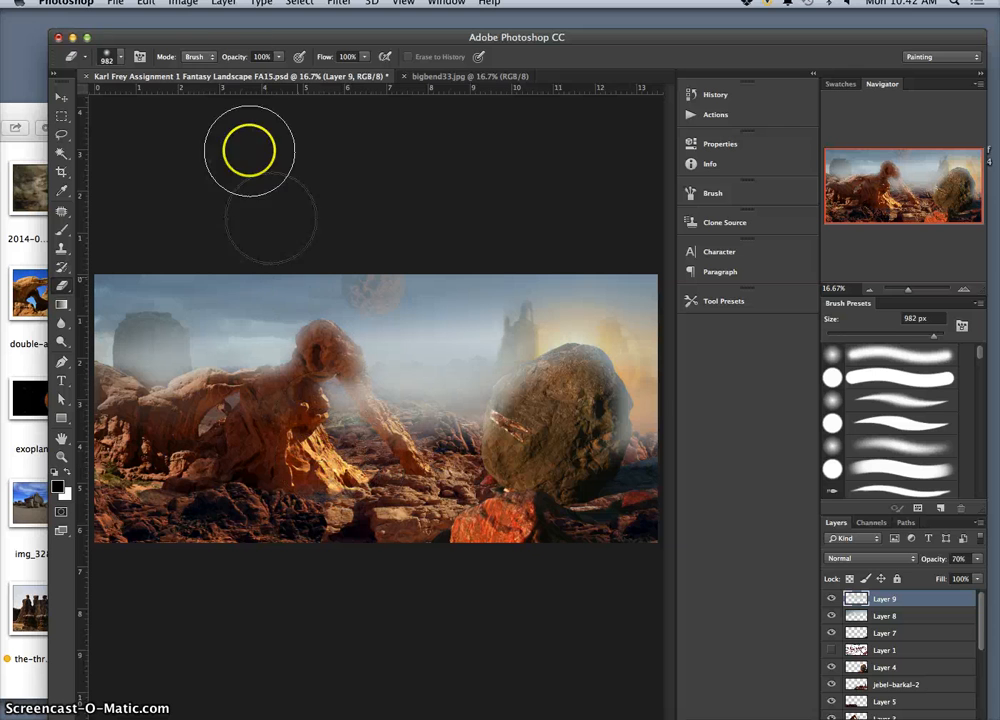
Step: Refine the Layer 9 haze along the arch rock and the boulder's edges with a 200 px Eraser at 35% opacity
click(279, 57)
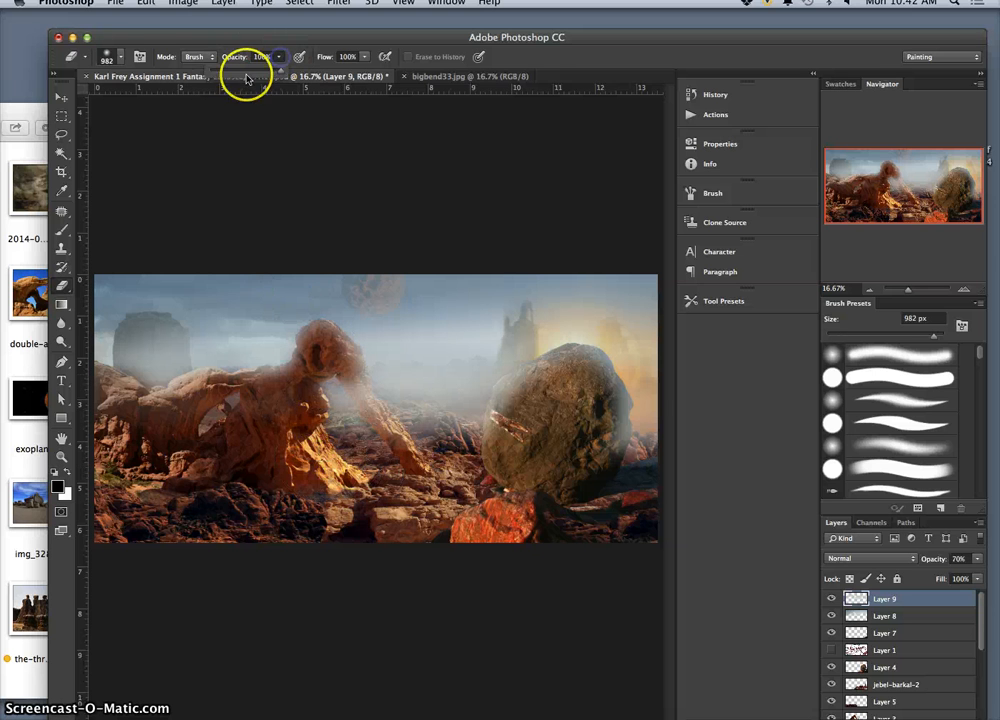
click(122, 57)
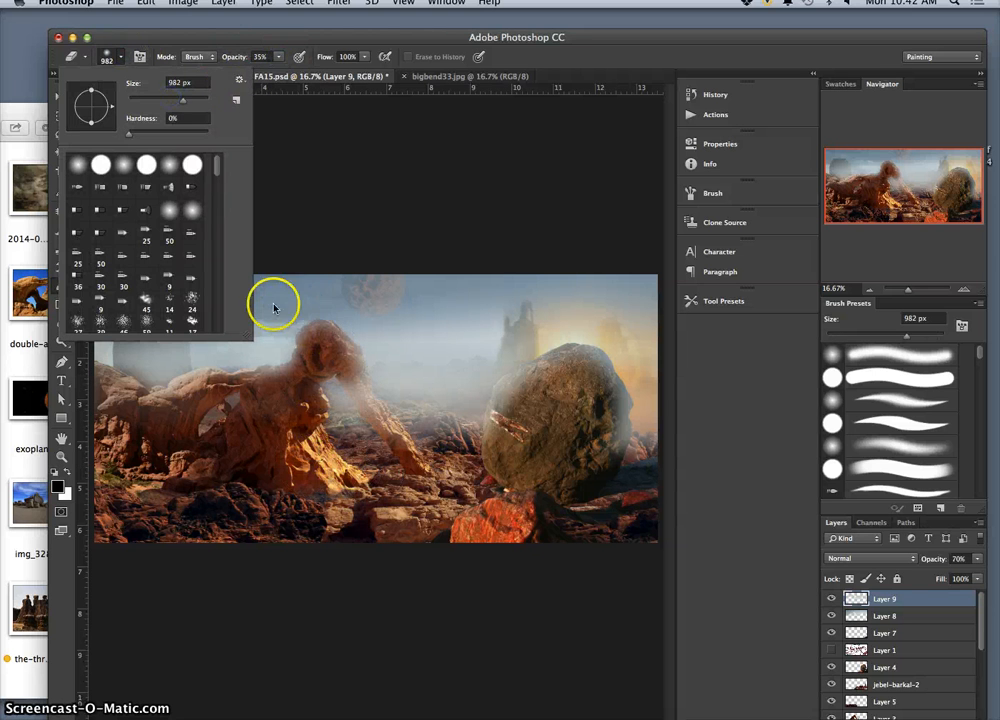
mouse_move(180, 100)
mouse_down()
mouse_move(183, 163)
mouse_move(174, 106)
mouse_move(185, 100)
mouse_up()
click(306, 339)
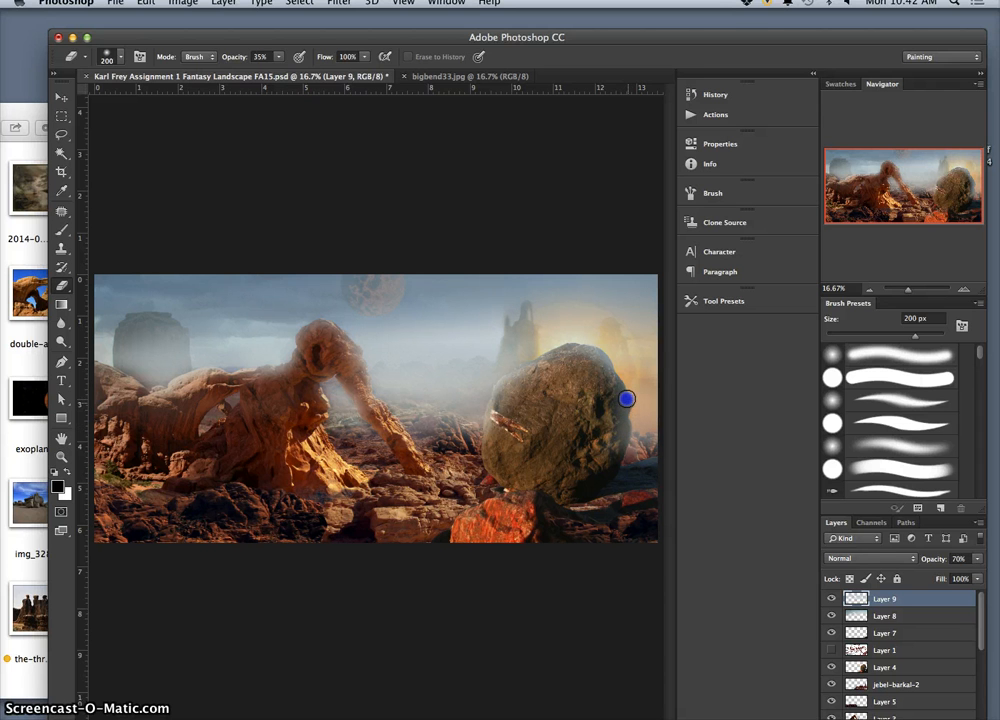
mouse_move(584, 356)
mouse_down()
mouse_move(616, 453)
mouse_move(626, 427)
mouse_up()
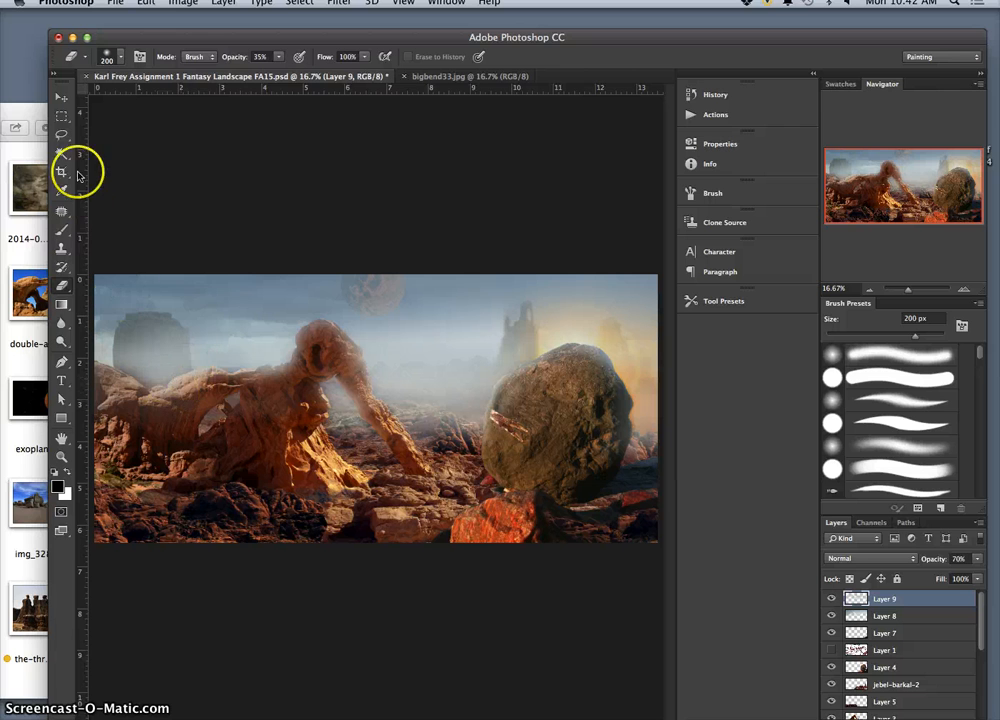
Step: Thin the Layer 9 haze over the ground between the boulder and the arch rock with a 396 px Eraser, comparing with the layer hidden
click(102, 54)
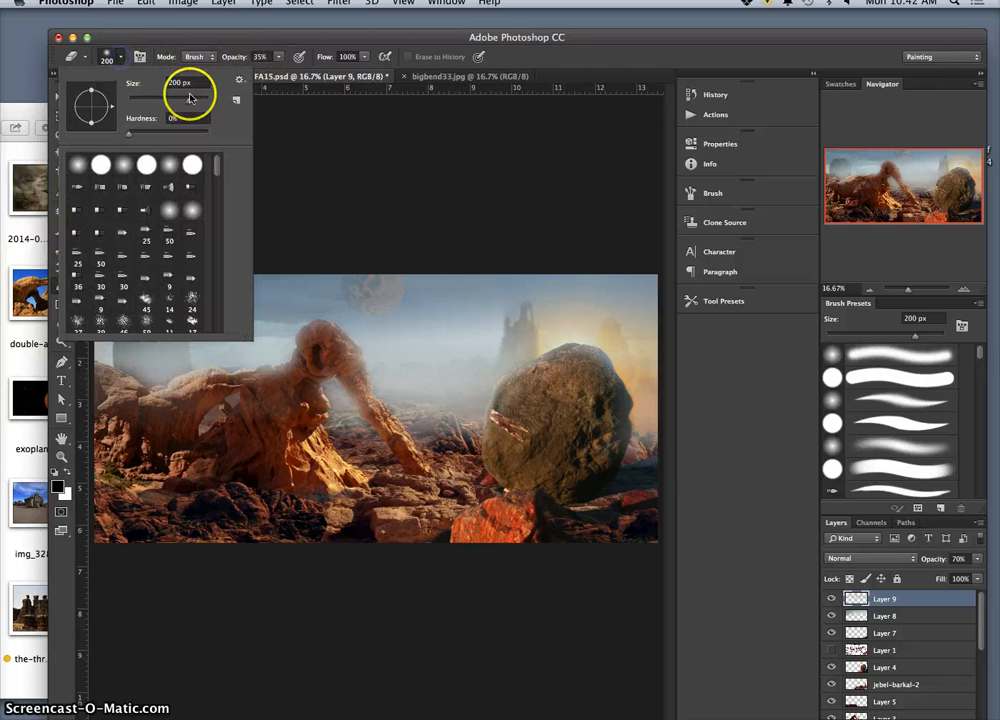
drag(190, 97, 270, 219)
click(446, 424)
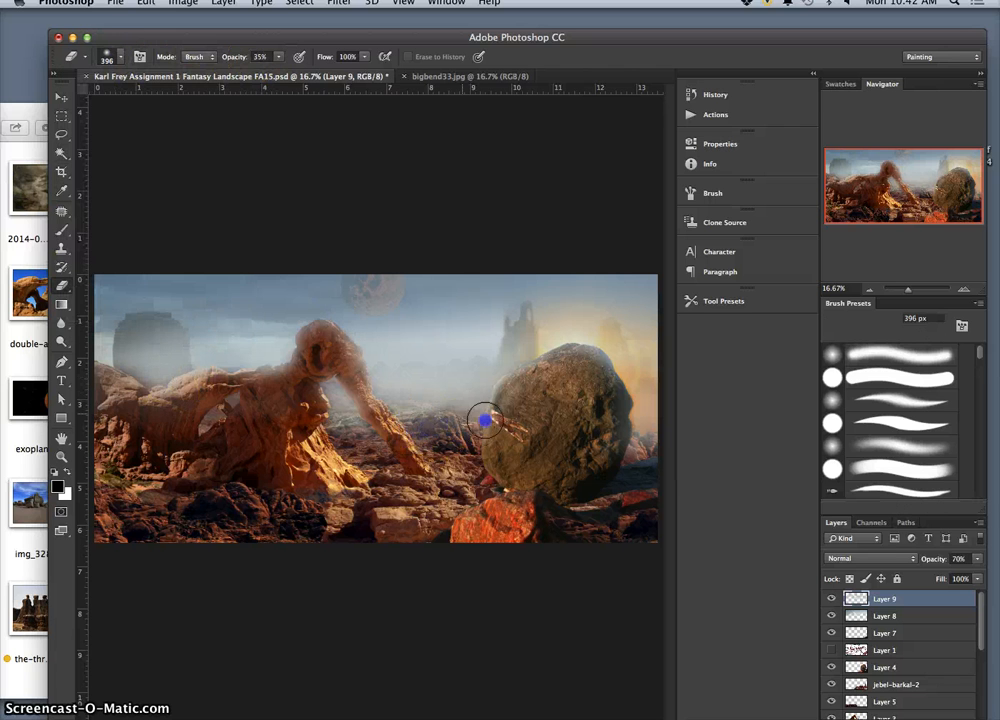
mouse_move(485, 421)
mouse_down()
mouse_move(348, 429)
mouse_move(320, 407)
mouse_up()
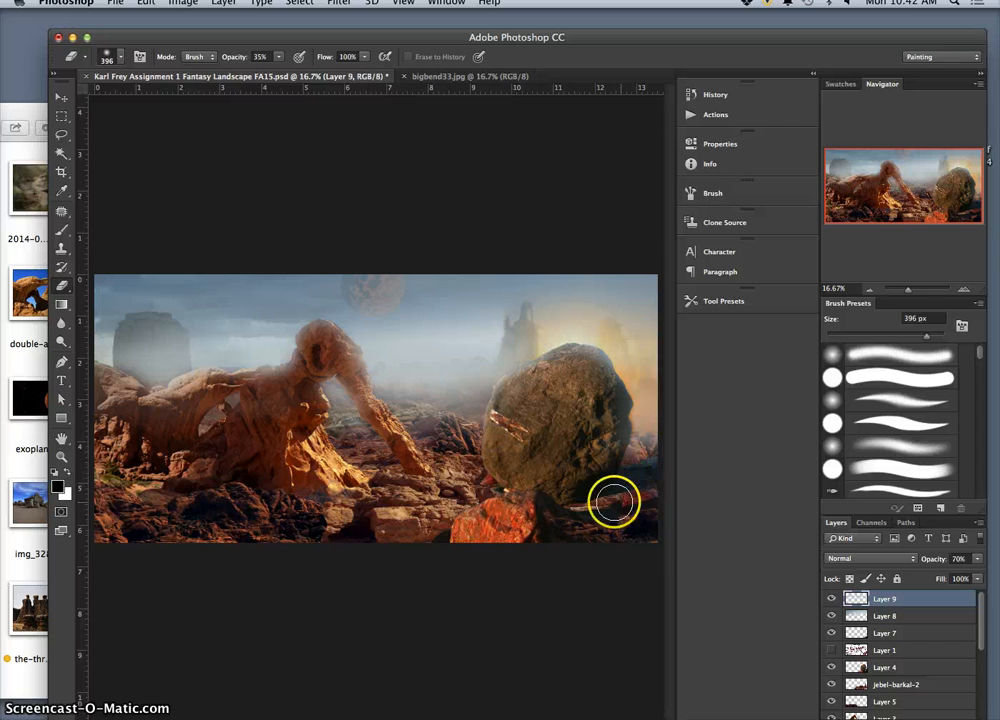
click(831, 598)
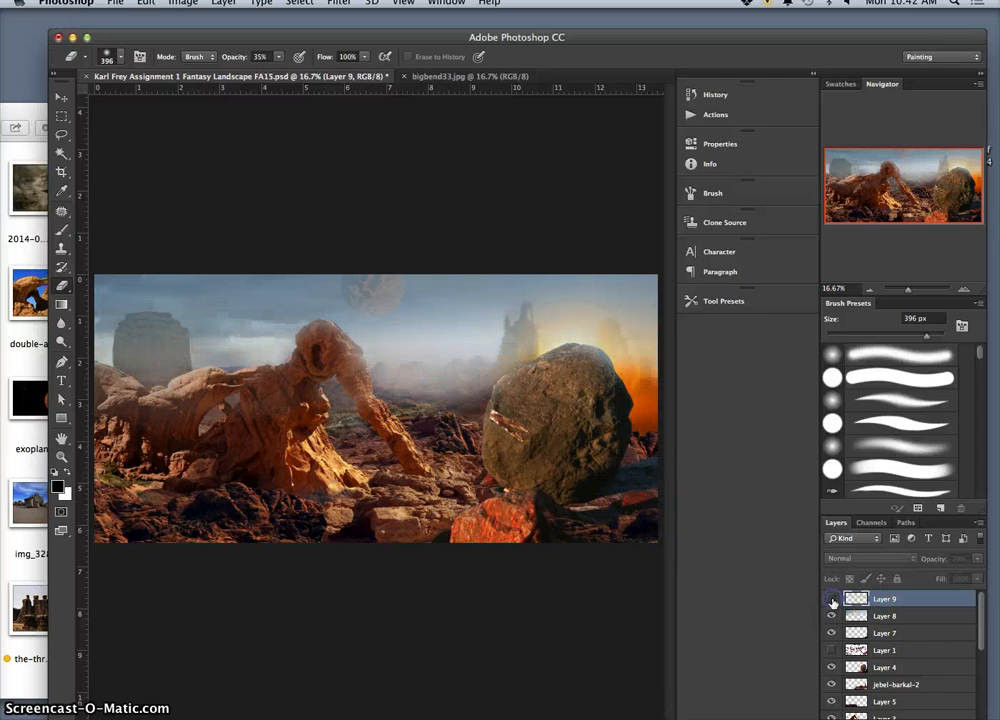
click(831, 598)
click(831, 598)
click(831, 598)
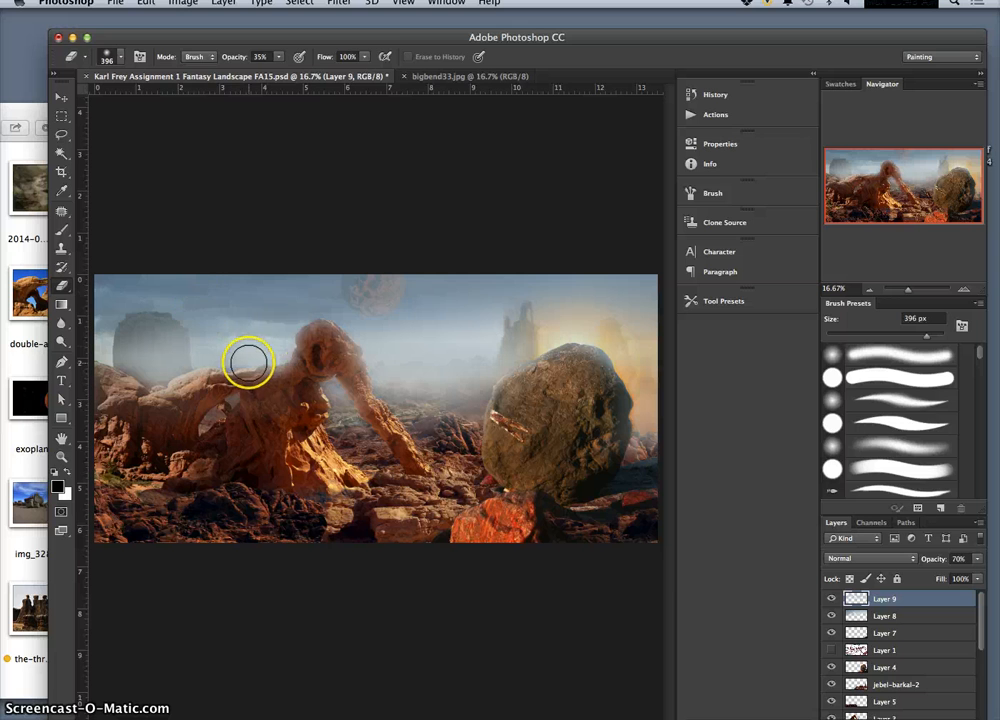
Step: Stretch the Layer 9 haze to 101.78% width so it reaches the image's left edge, and nudge it slightly downward
key(super+t)
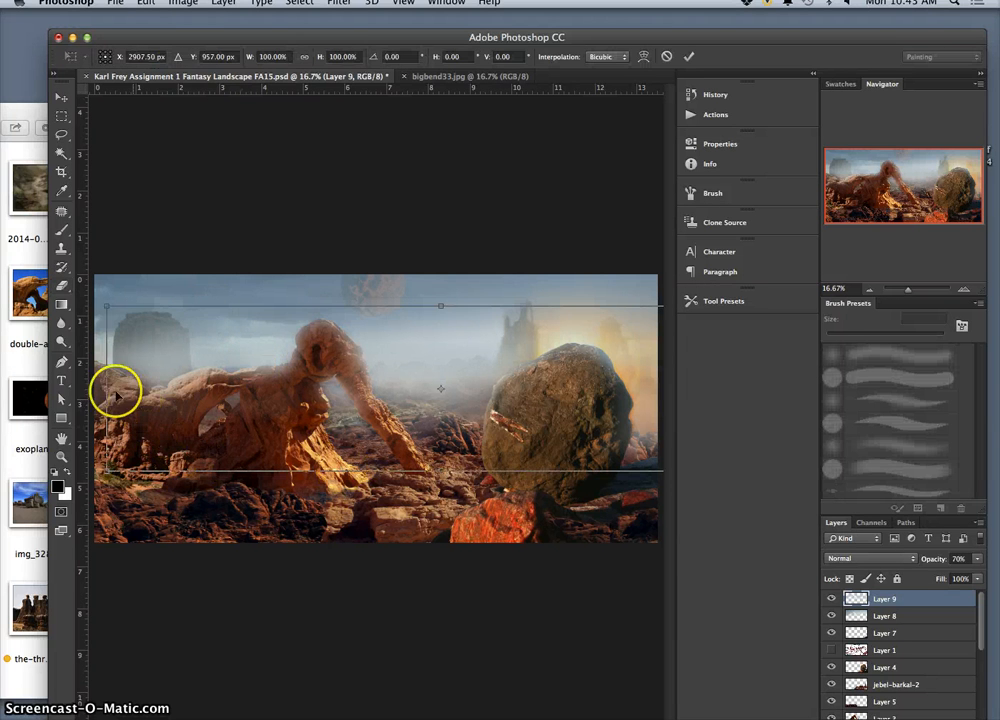
drag(106, 390, 97, 393)
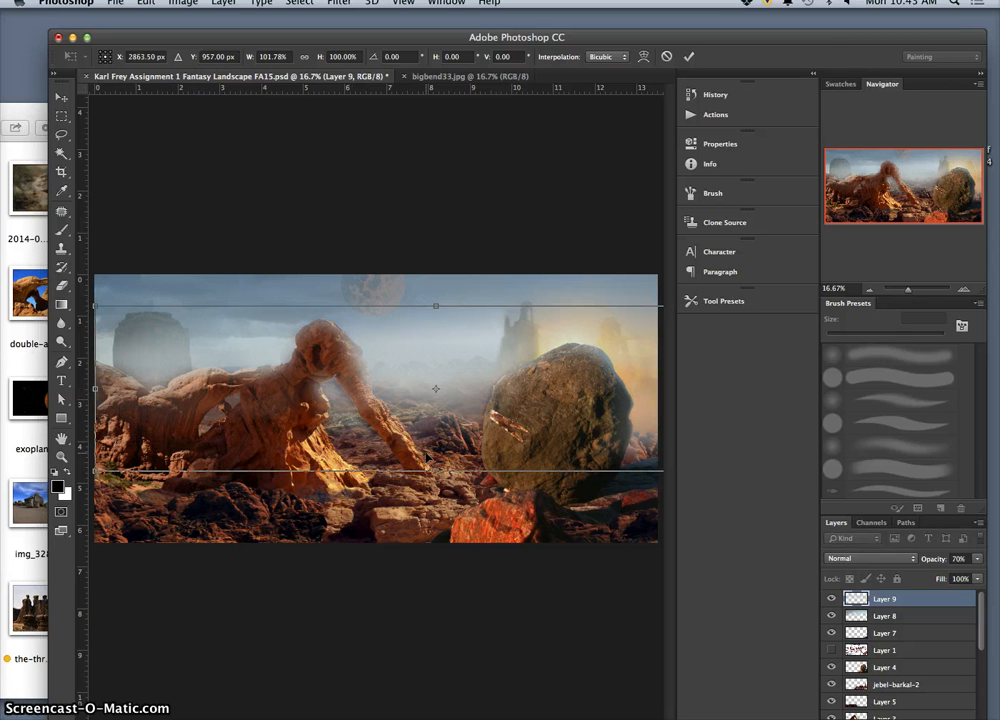
key(Down)
key(Down)
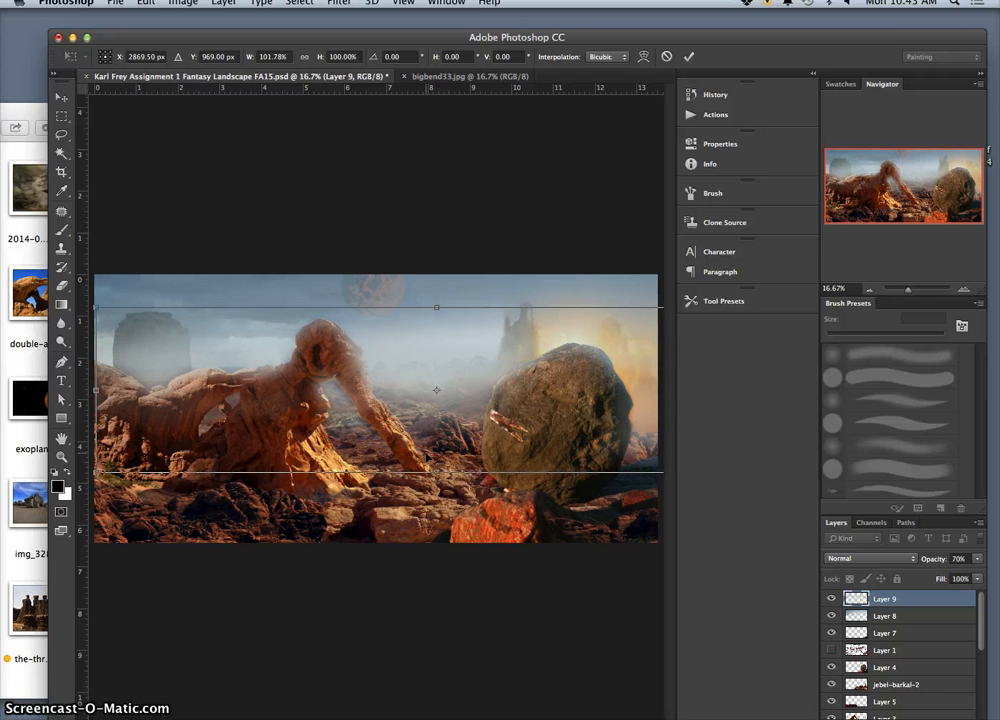
key(Up)
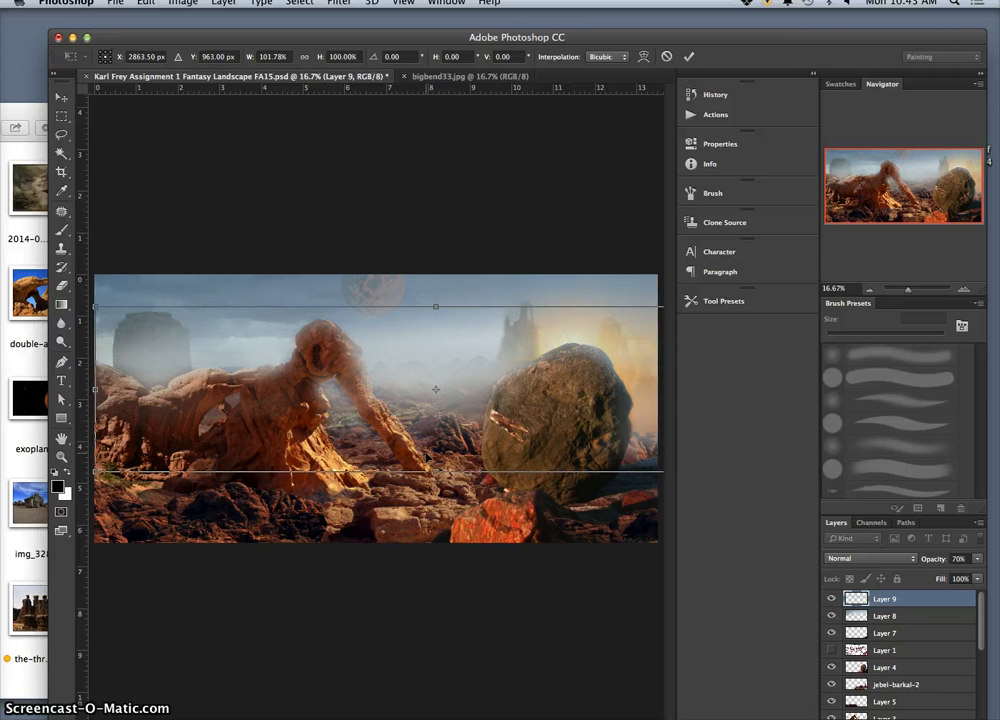
key(Return)
Step: Erase more of the Layer 9 haze over the boulder with the 396 px Eraser at 35% opacity
key(e)
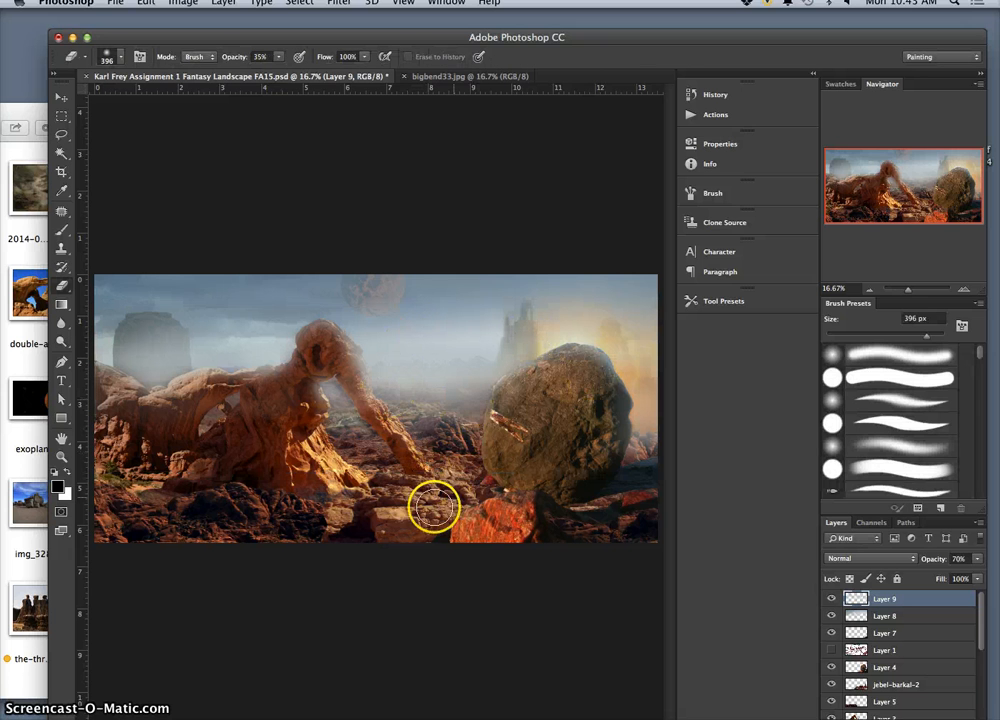
click(525, 383)
click(613, 401)
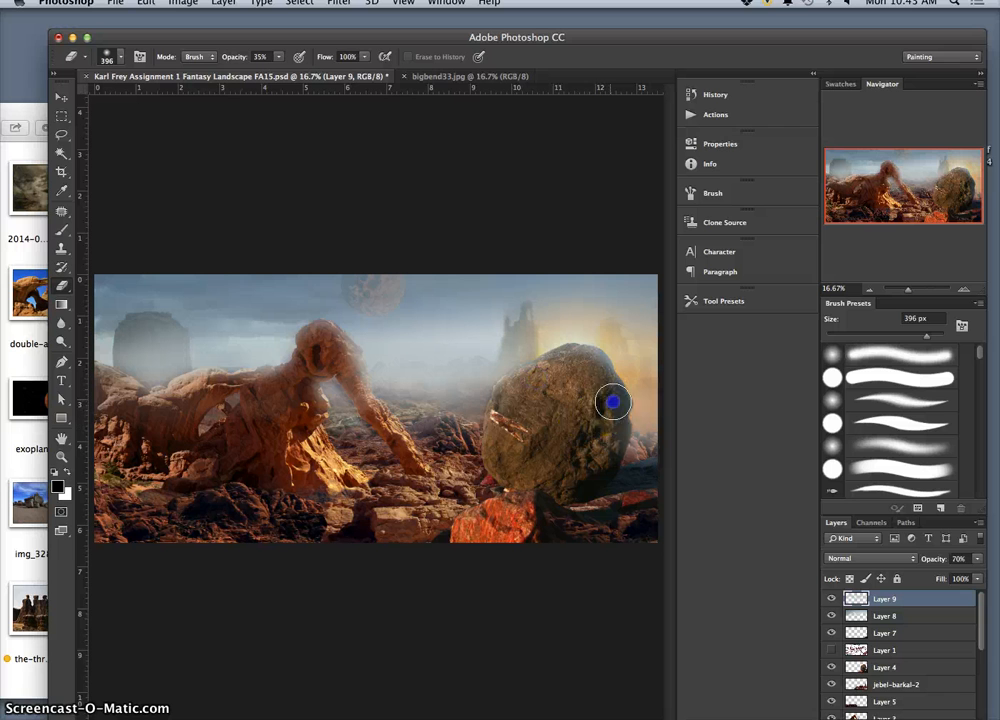
click(608, 451)
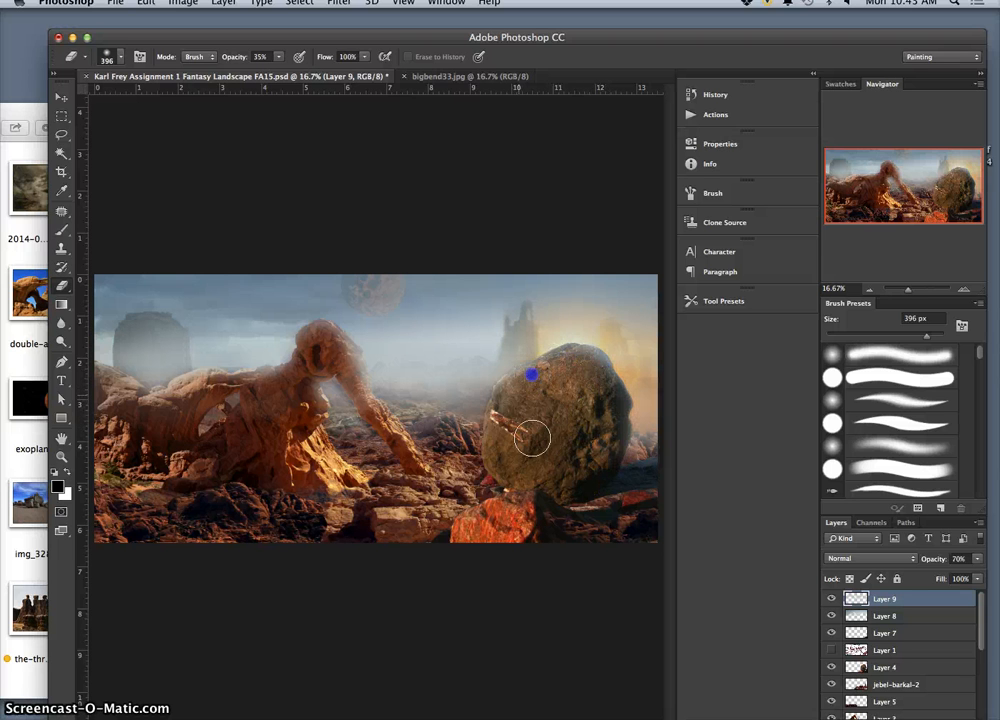
Step: Place the heic1509a.jpg space image from the Landscape Reference folder into the fantasy landscape document
key(super+minus)
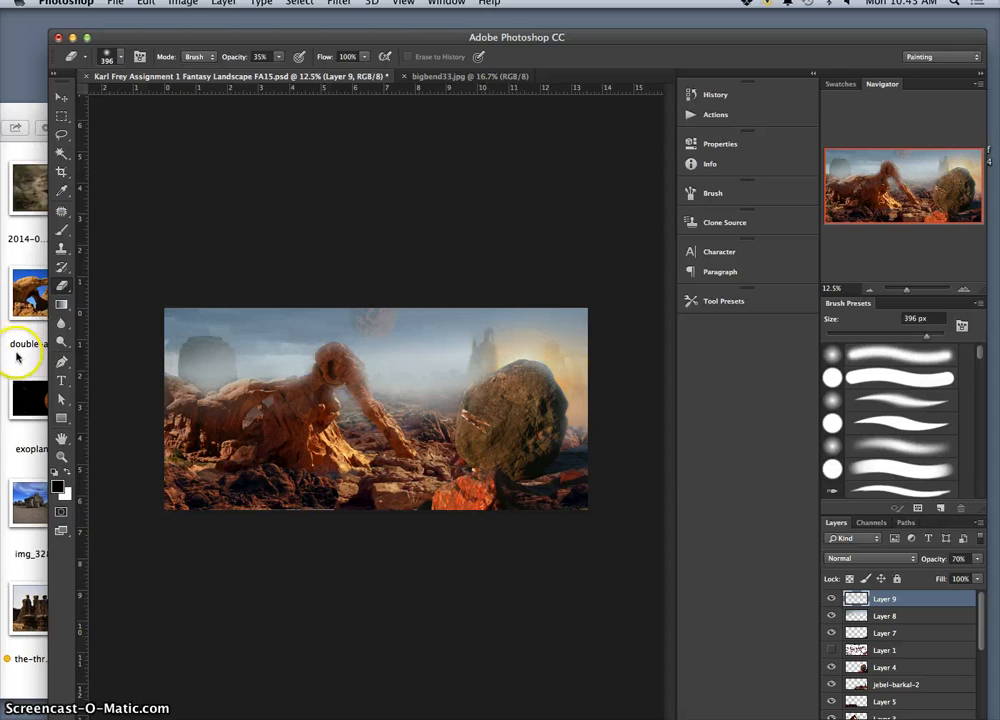
click(15, 285)
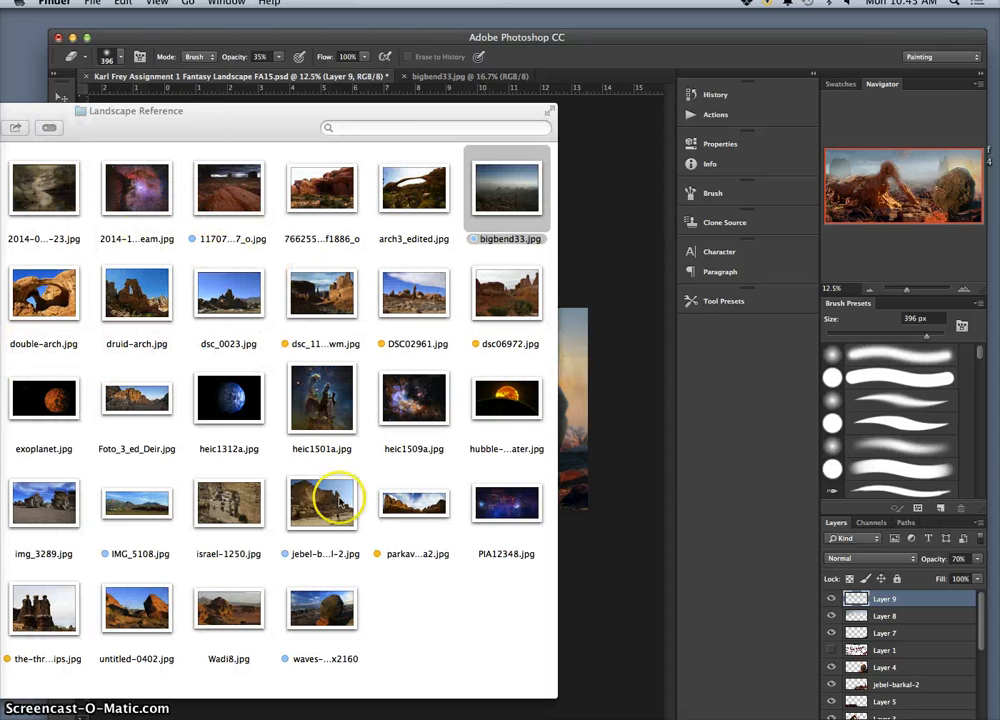
drag(177, 125, 442, 132)
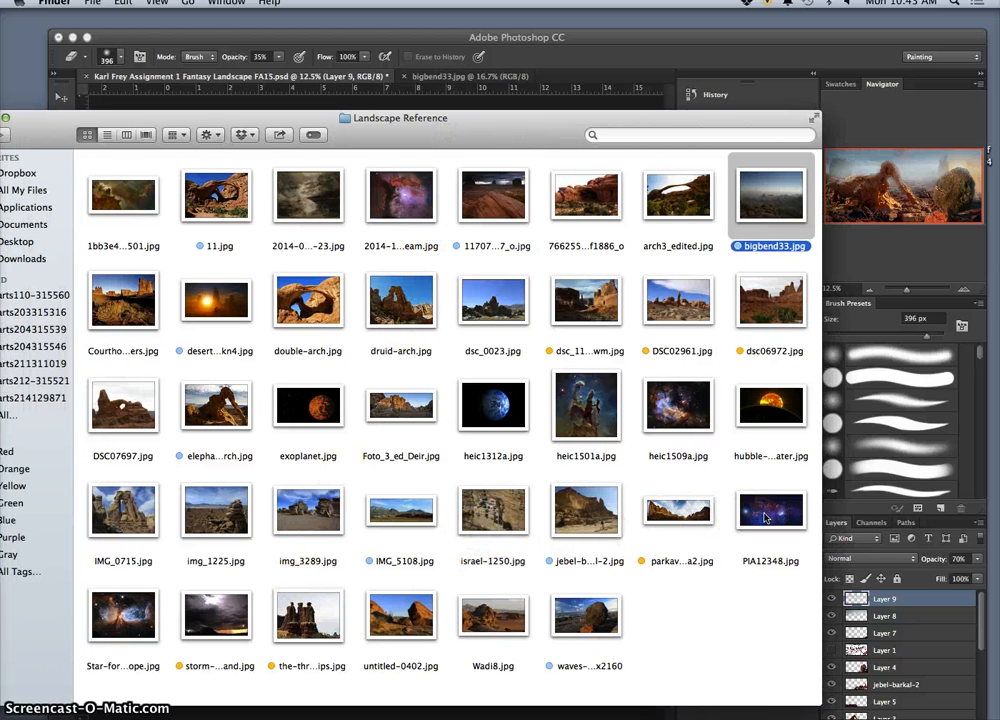
drag(681, 123, 330, 156)
drag(431, 538, 533, 384)
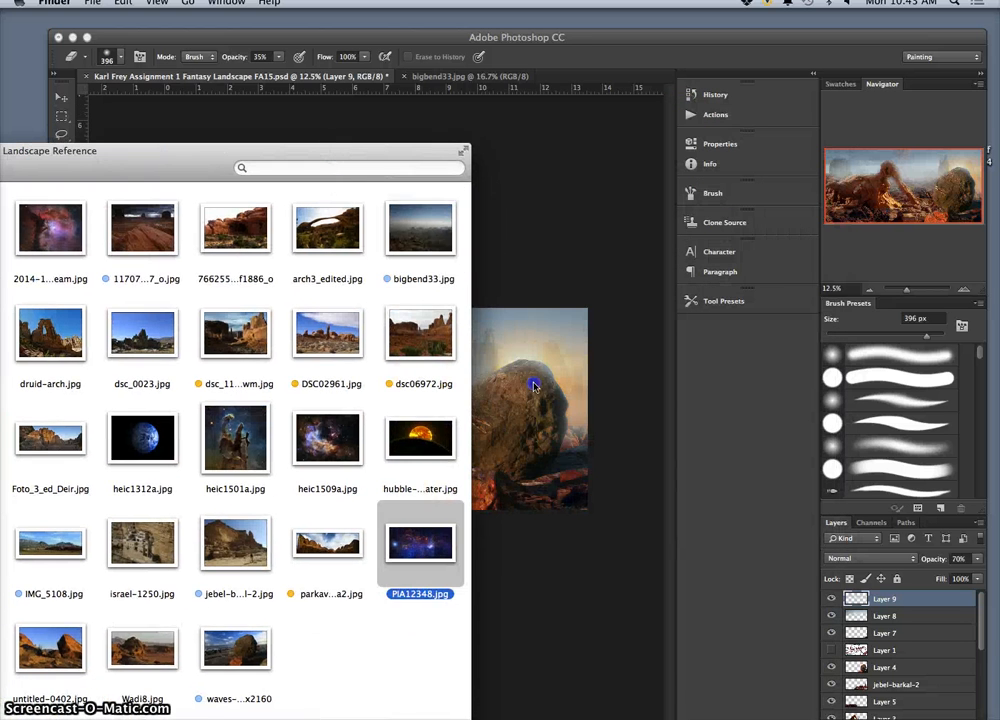
drag(330, 432, 510, 395)
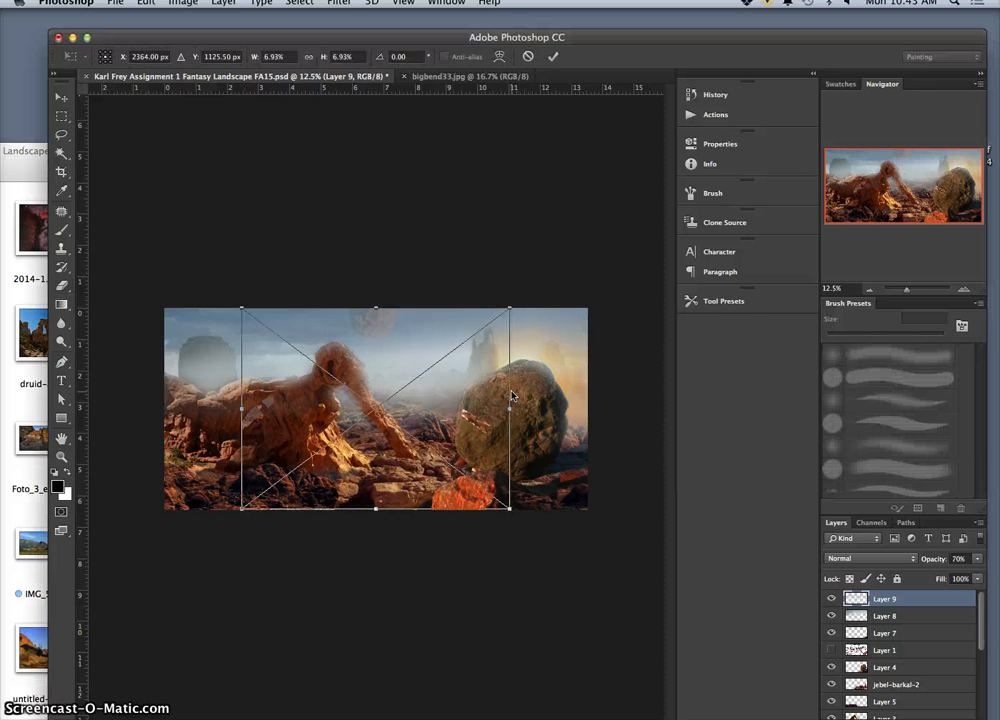
Step: Stretch the placed heic1509a image to 13.49% width and 10.19% height, rotate it -6.83° and commit the placement
drag(510, 408, 627, 409)
drag(244, 511, 107, 537)
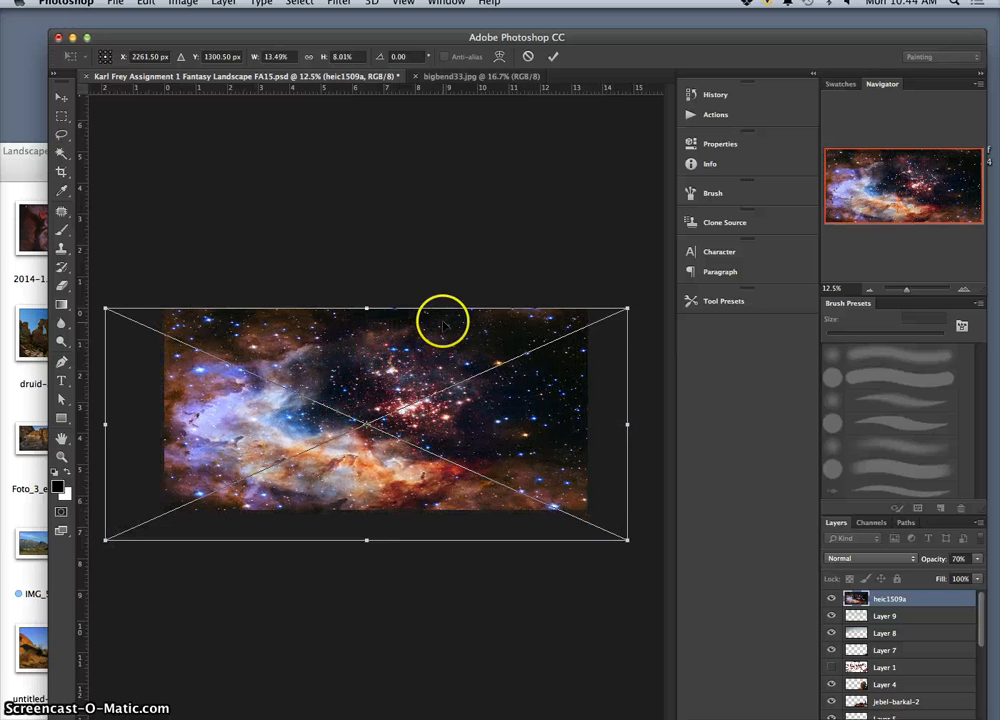
drag(367, 308, 367, 244)
drag(643, 224, 595, 209)
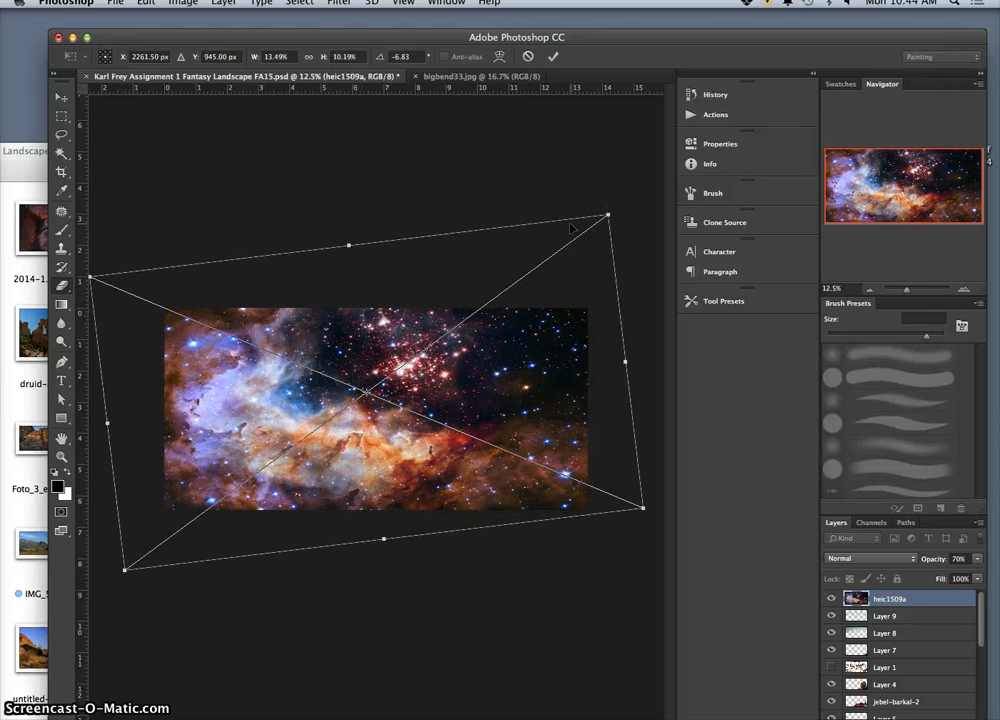
click(589, 437)
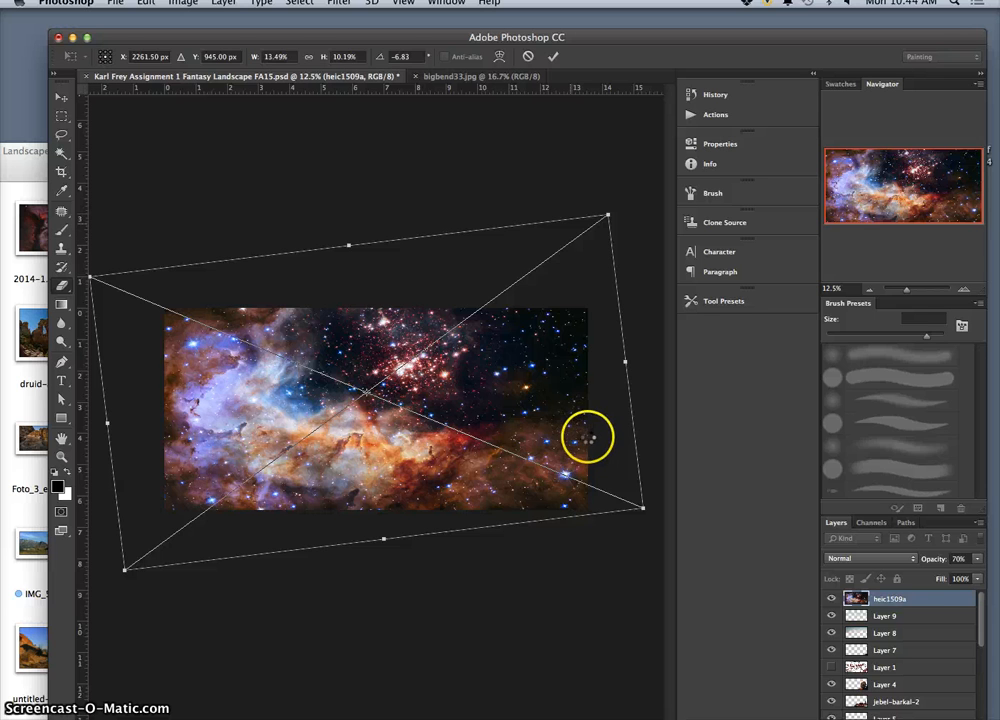
key(Escape)
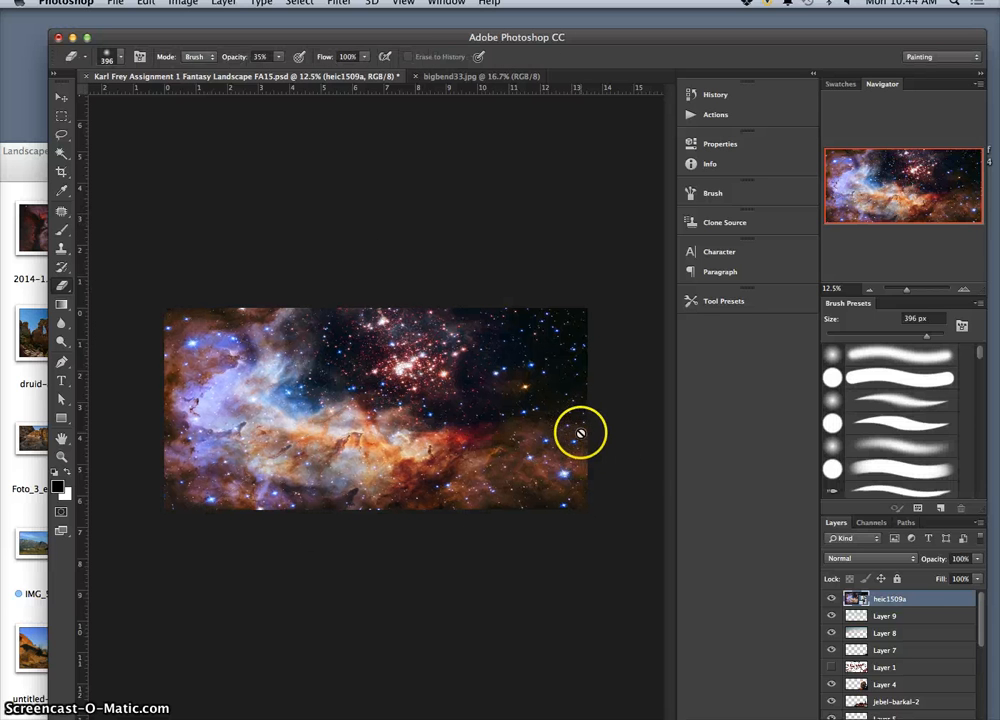
Step: Rasterize the heic1509a layer and lower its opacity to 49%
right_click(902, 600)
click(848, 357)
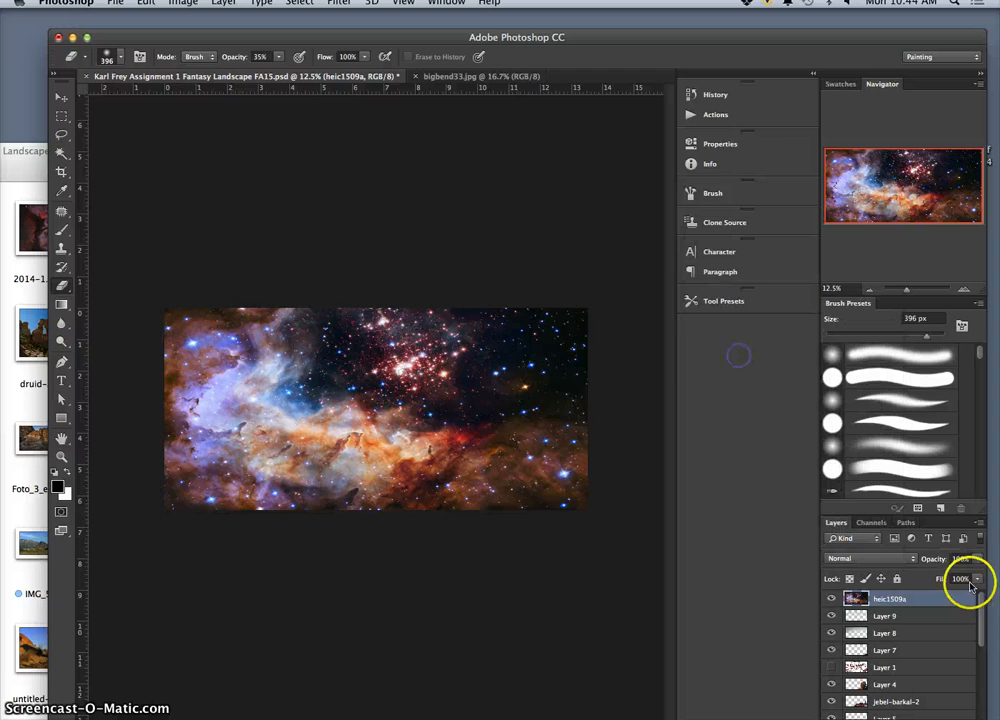
click(977, 559)
drag(959, 575, 944, 573)
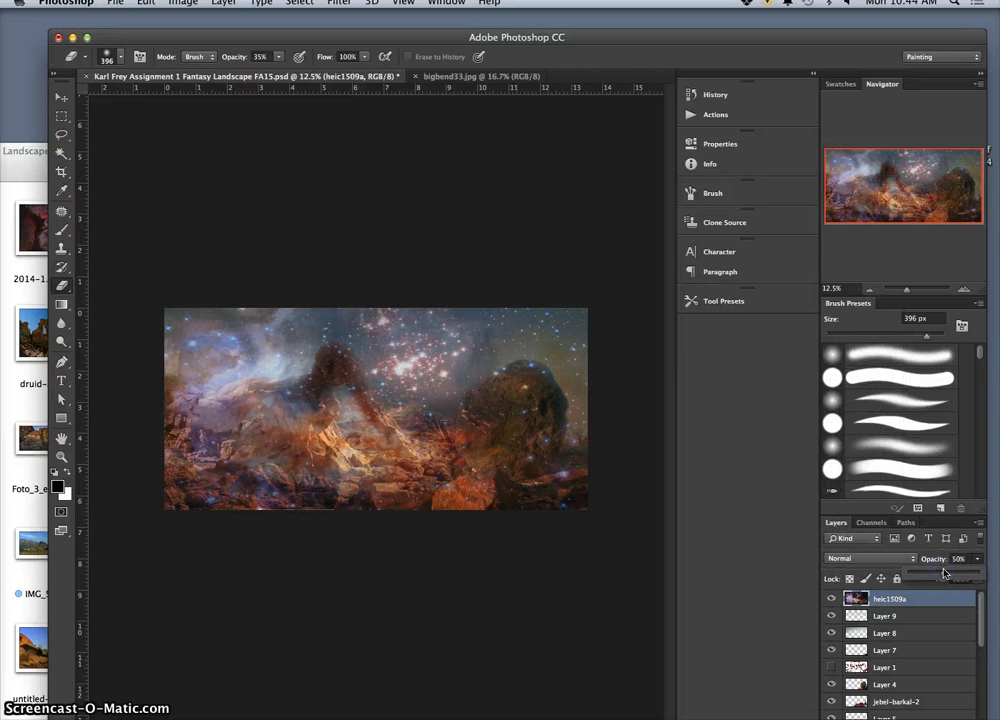
click(890, 600)
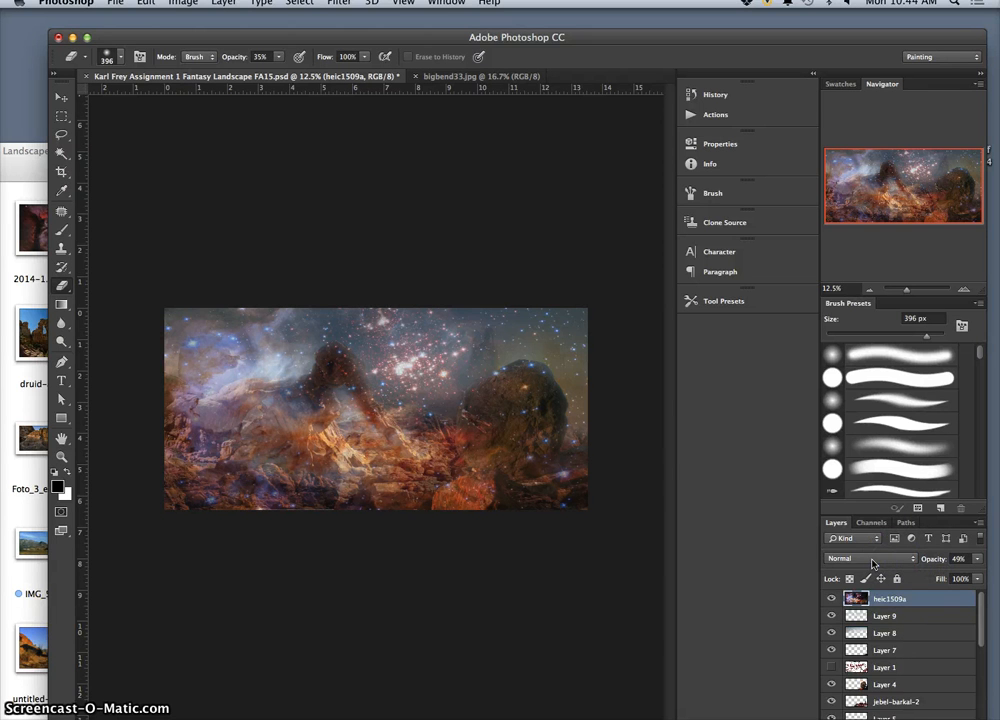
Step: Try Soft Light, Overlay and Pin Light blending on the heic1509a layer, and settle on Soft Light
click(872, 563)
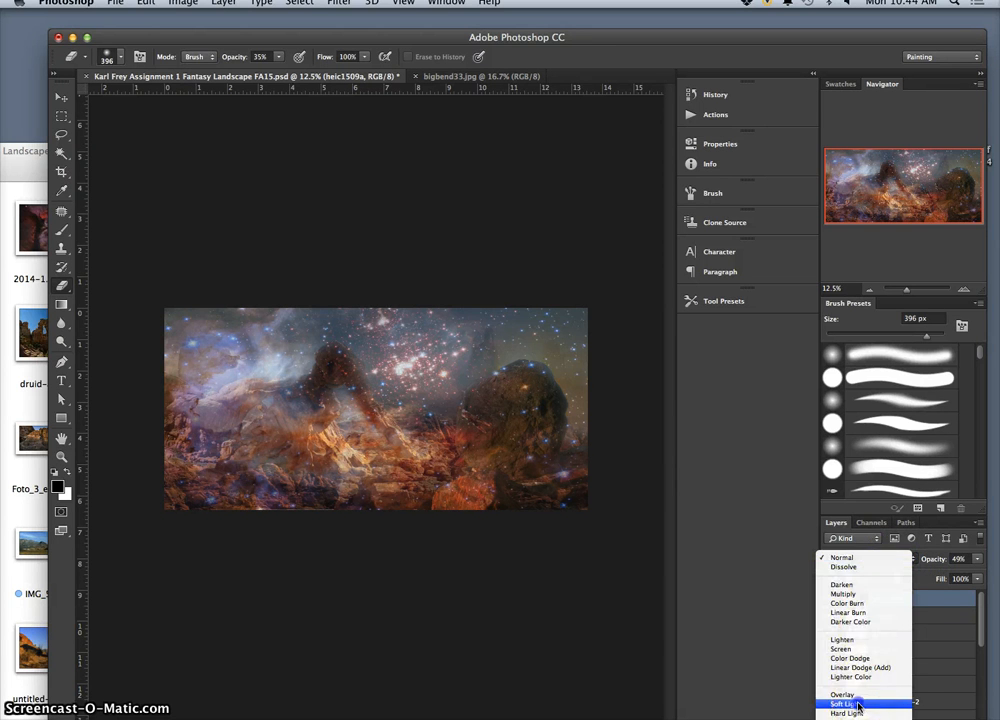
click(858, 704)
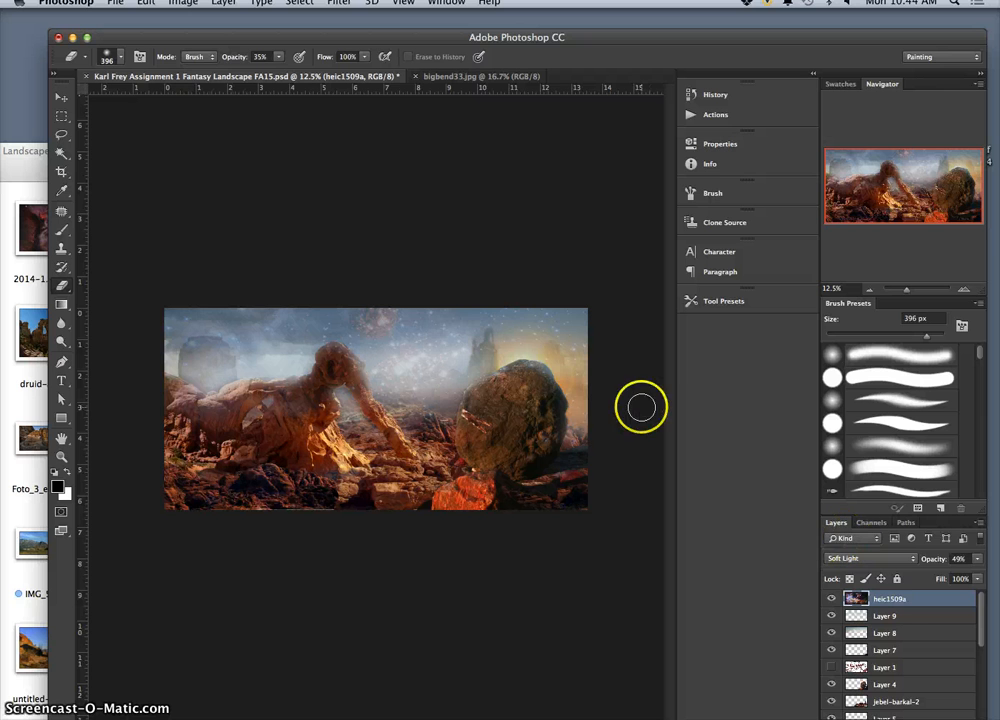
click(870, 558)
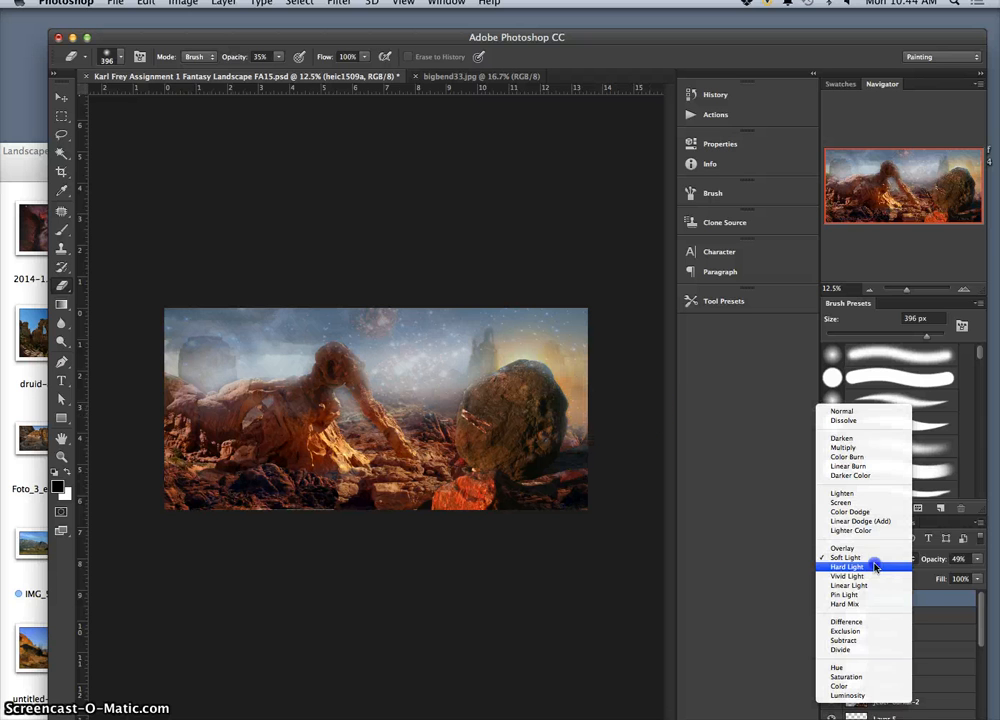
click(862, 556)
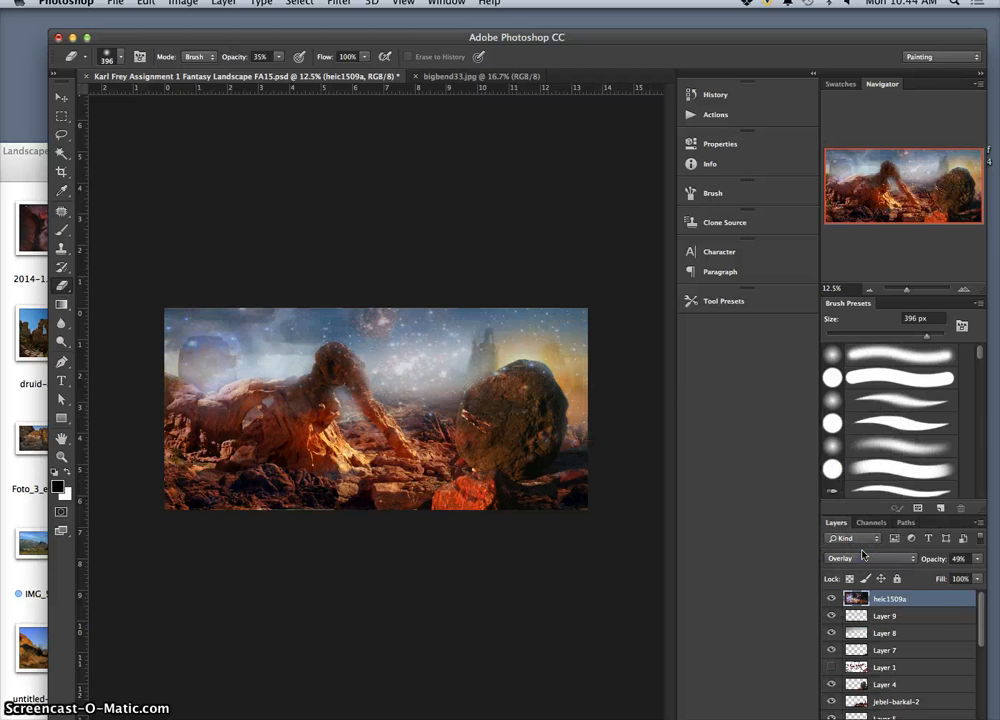
click(865, 558)
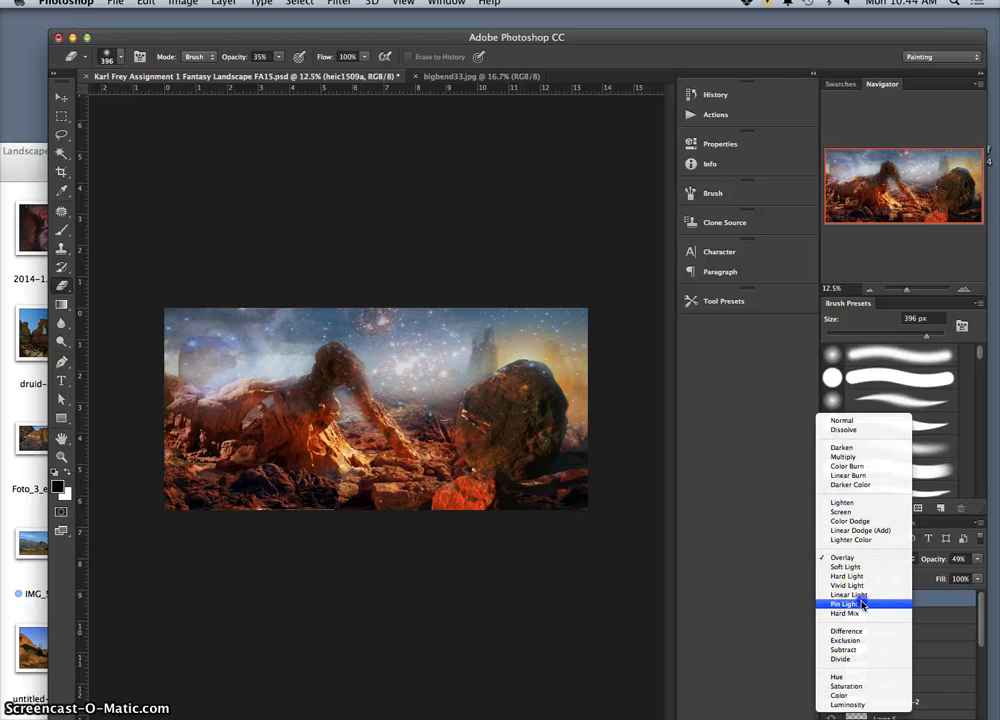
click(864, 603)
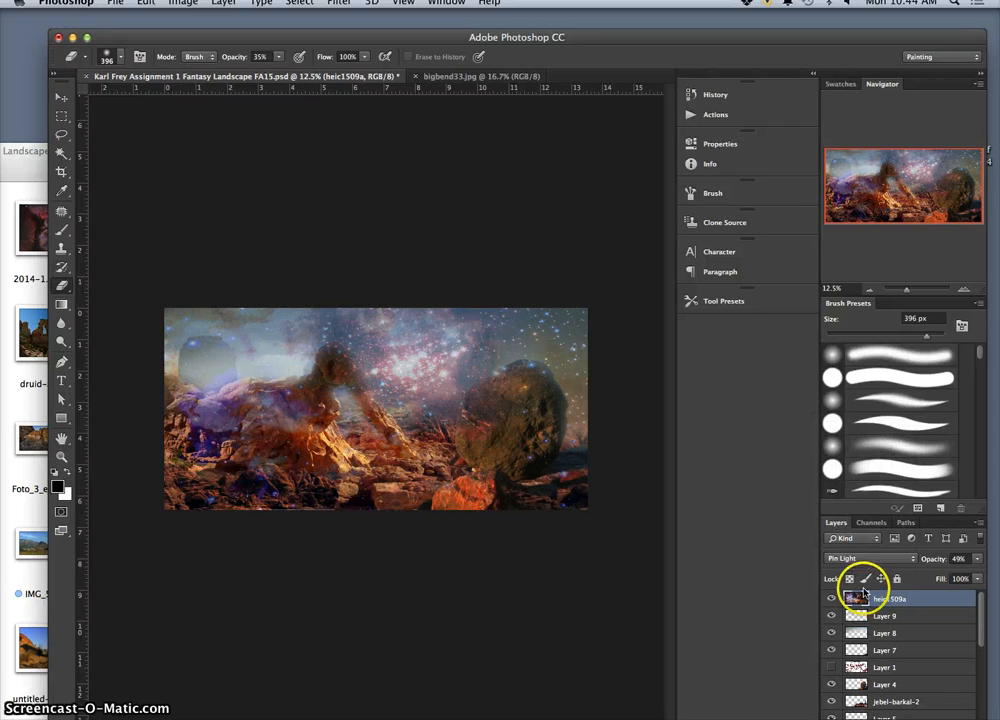
click(862, 558)
click(848, 522)
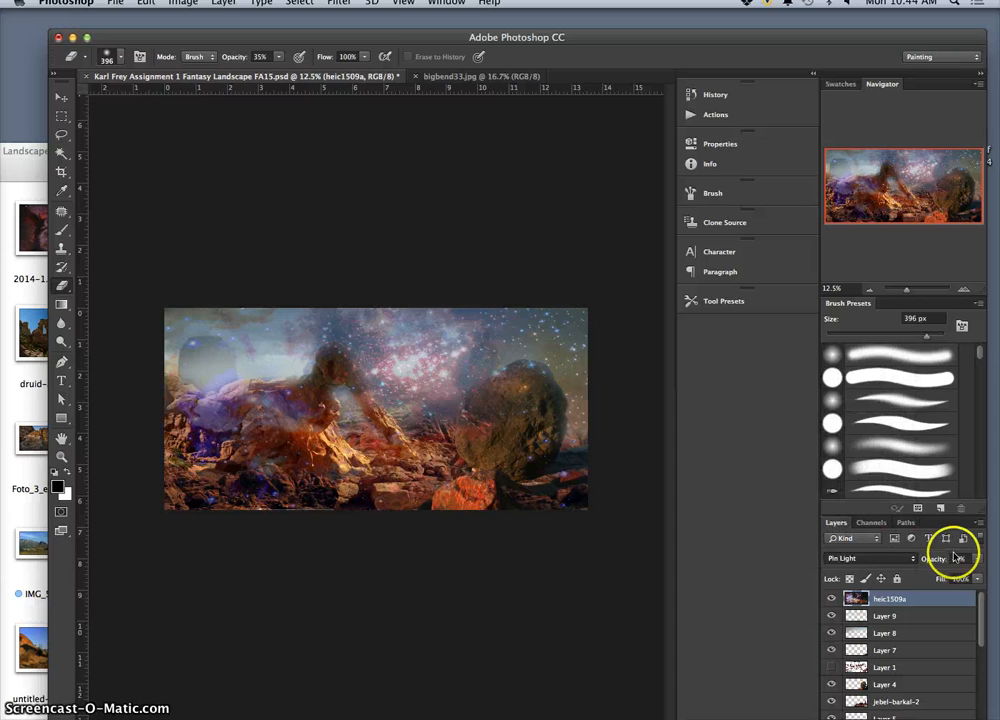
Step: Set the heic1509a layer's opacity to 28% and erase its stars over the foreground rocks with the 396 px Eraser
click(977, 564)
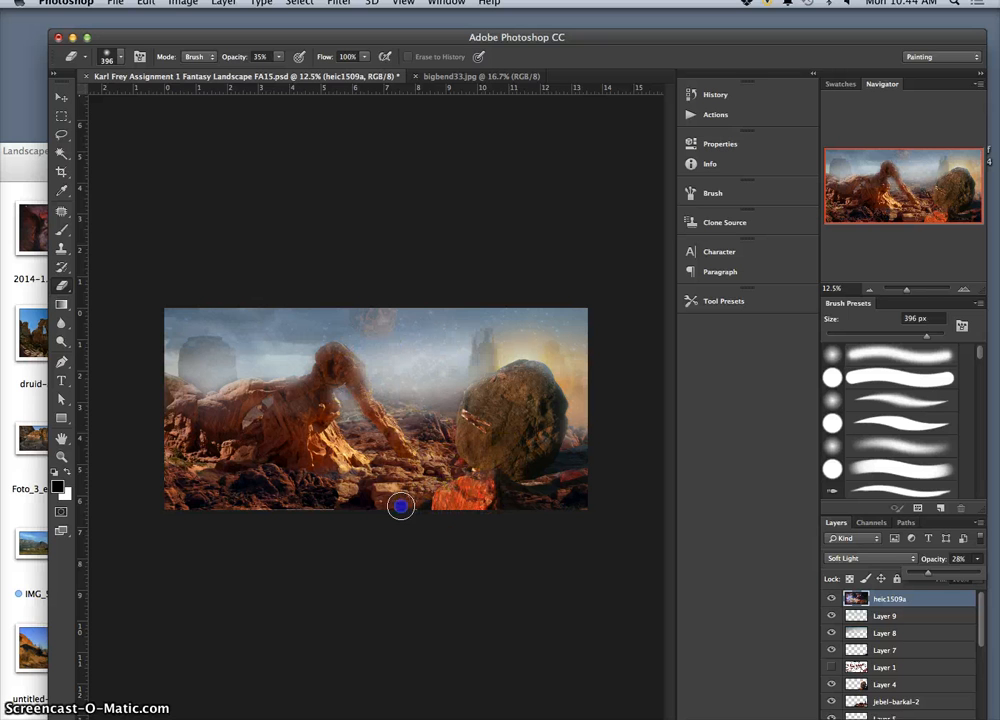
click(401, 505)
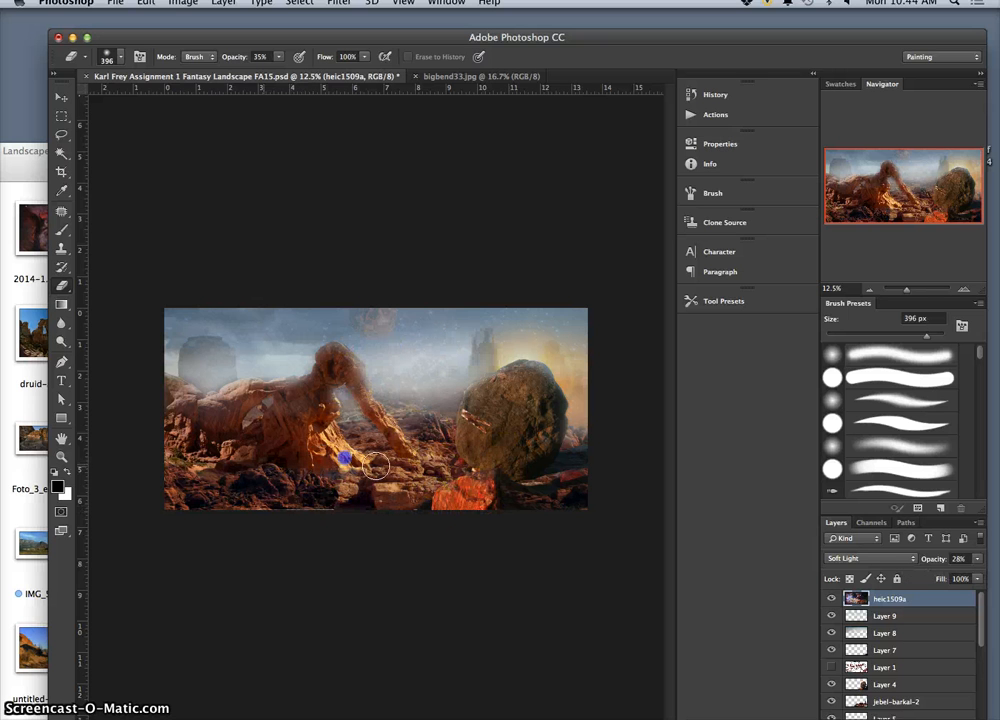
drag(376, 466, 449, 457)
mouse_move(328, 378)
mouse_down()
mouse_move(330, 364)
mouse_move(356, 379)
mouse_move(357, 368)
mouse_move(363, 384)
mouse_up()
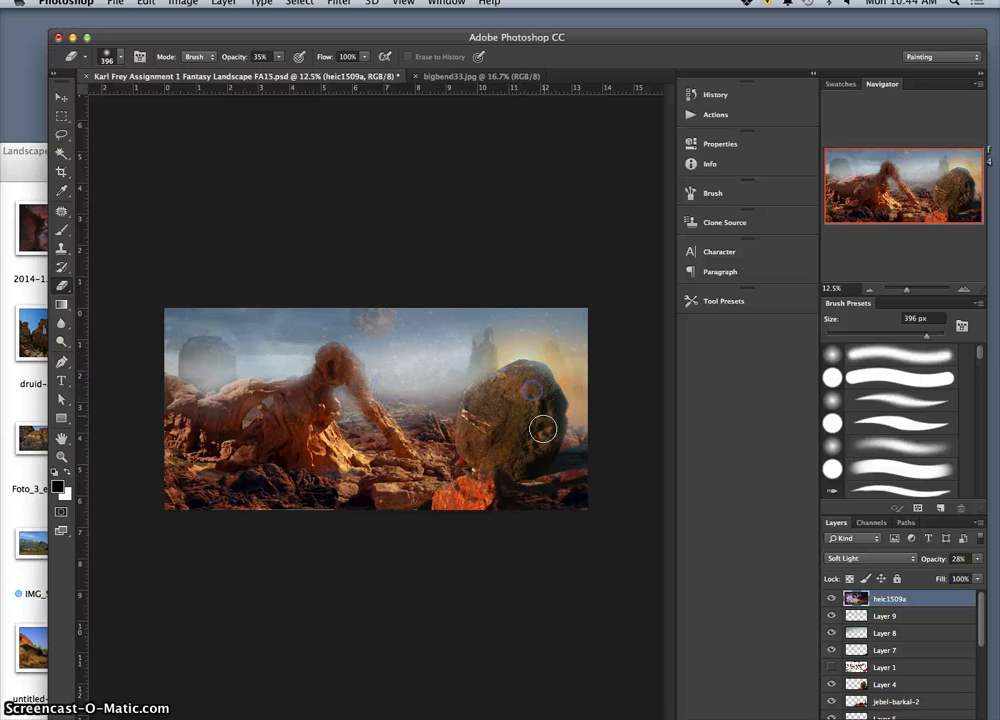
Step: Set the Layer 8 haze's opacity to 74%
click(898, 632)
click(977, 558)
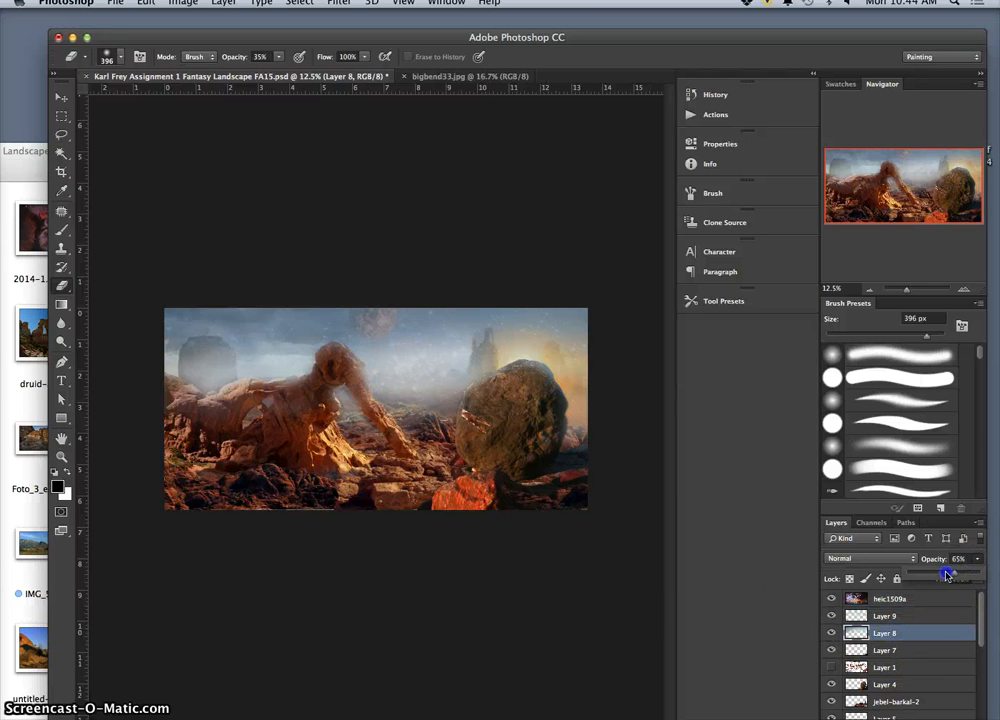
mouse_move(947, 575)
mouse_down()
mouse_move(931, 573)
mouse_move(958, 579)
mouse_up()
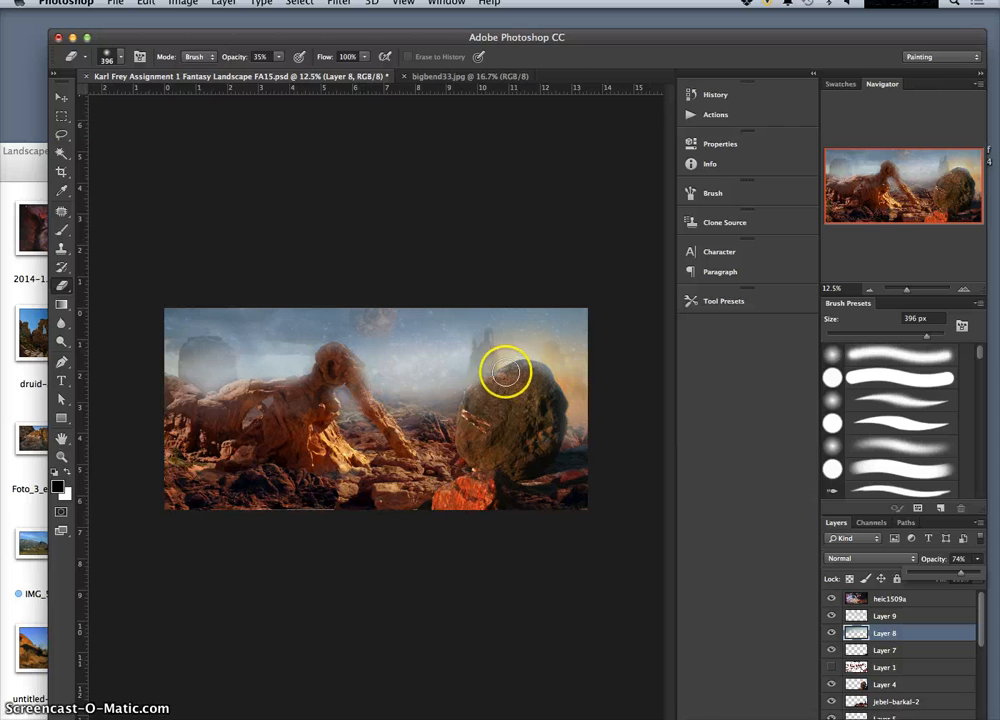
click(449, 394)
Step: Erase the Layer 8 haze over the arch rock, the rocks at the image's left edge and the plain beside the boulder
mouse_move(323, 393)
mouse_down()
mouse_move(426, 397)
mouse_move(442, 386)
mouse_move(362, 385)
mouse_move(442, 374)
mouse_move(408, 391)
mouse_move(380, 391)
mouse_move(413, 377)
mouse_move(358, 363)
mouse_up()
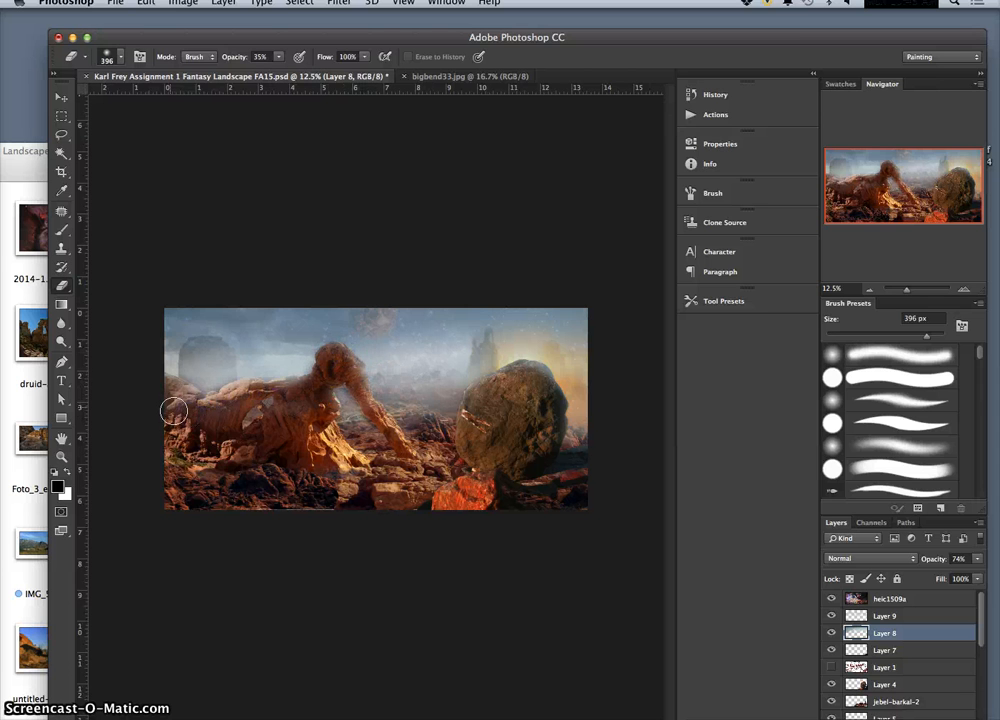
drag(180, 397, 171, 395)
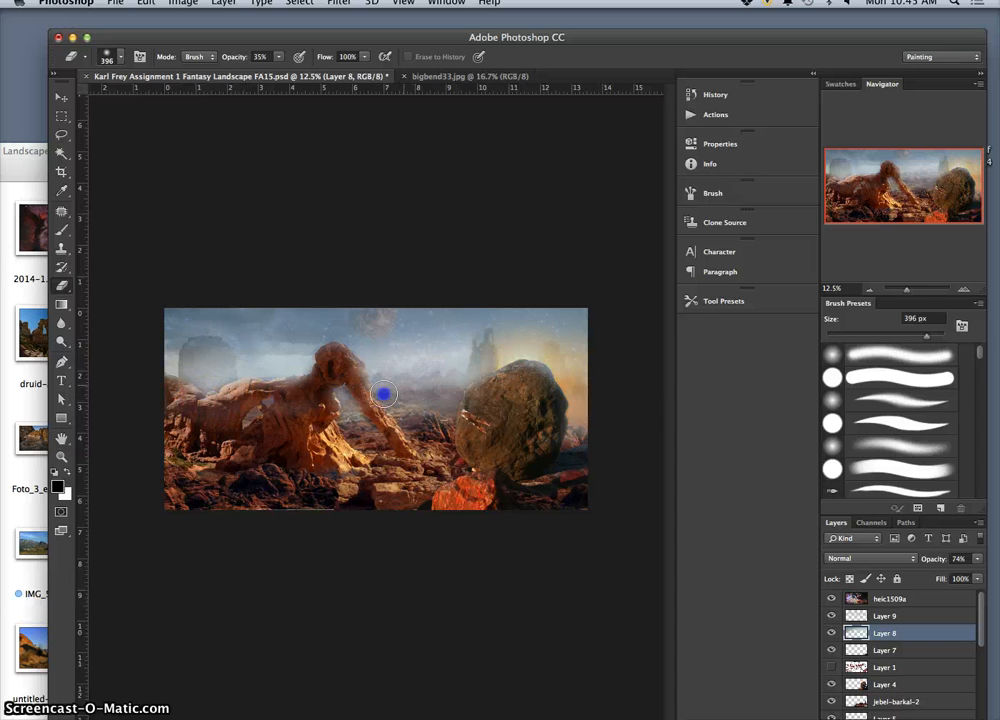
mouse_move(491, 403)
mouse_down()
mouse_move(455, 401)
mouse_move(441, 374)
mouse_up()
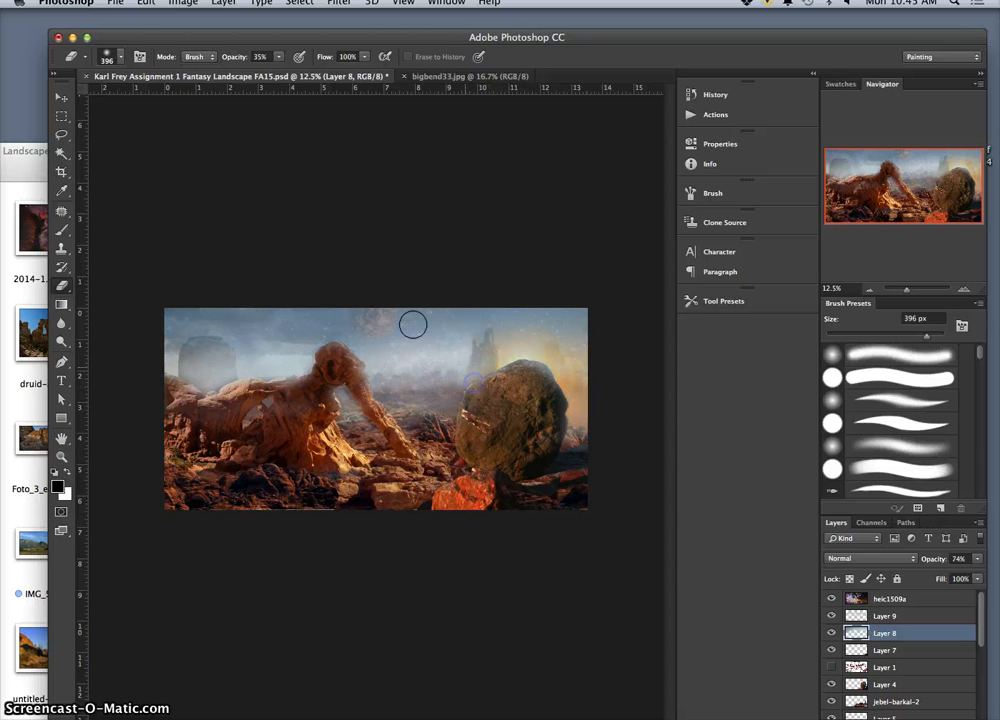
Step: Try erasing the Layer 8 haze over the moon with the 396 px Eraser at 35% opacity
drag(413, 324, 366, 310)
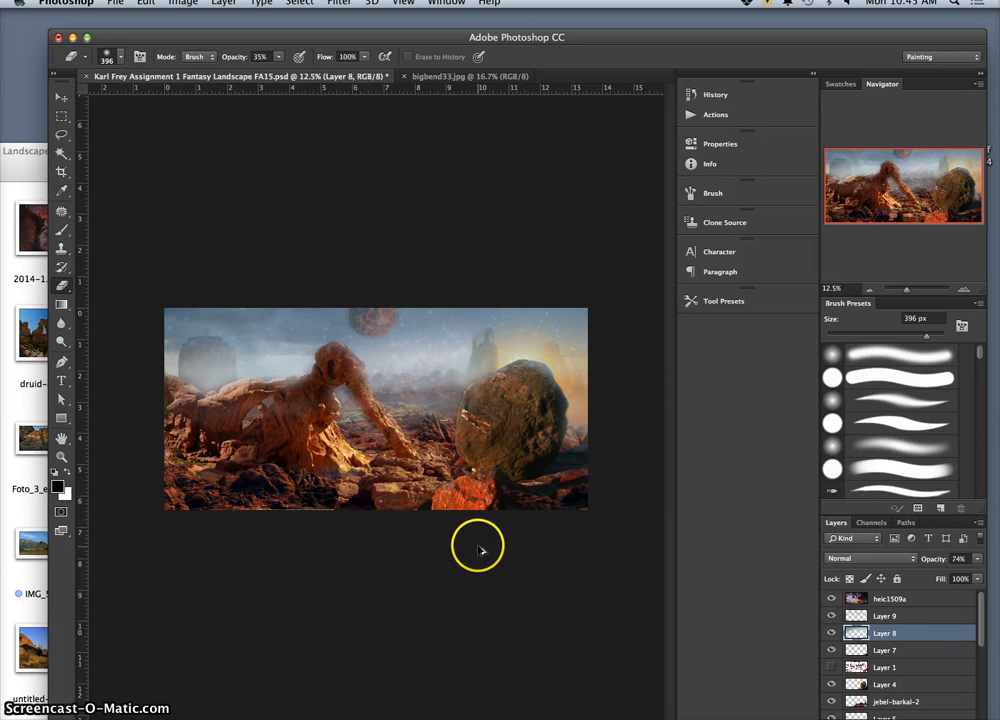
drag(370, 303, 400, 310)
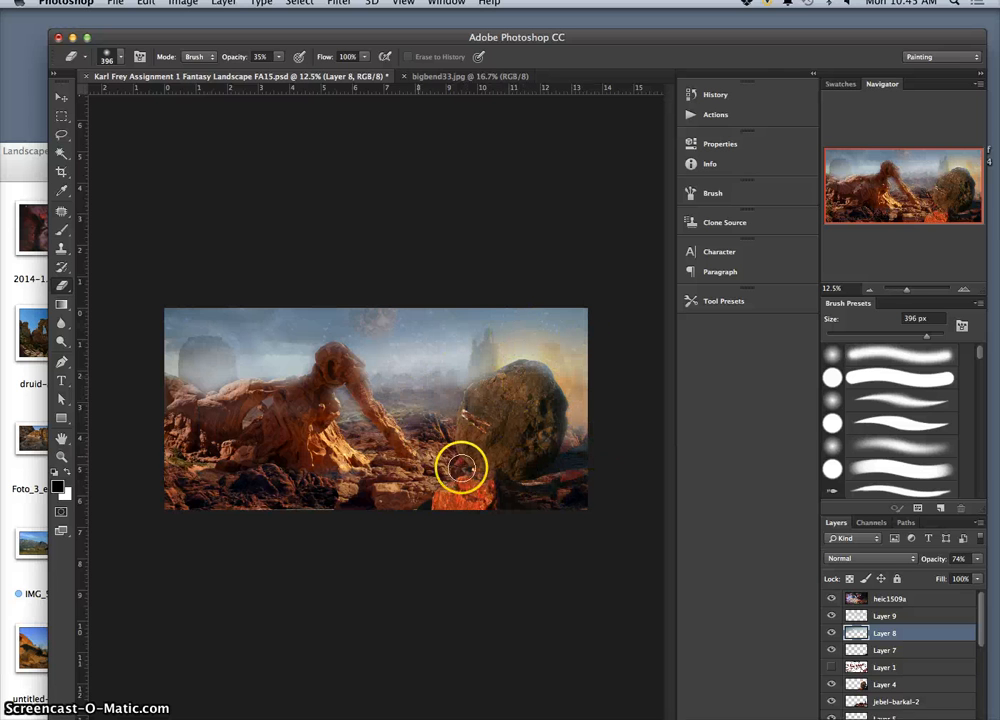
Step: Raise the heic1509a star layer's opacity to 100%, judging it up close around the boulder and distant towers
key(super+equal)
key(super+equal)
key(super+equal)
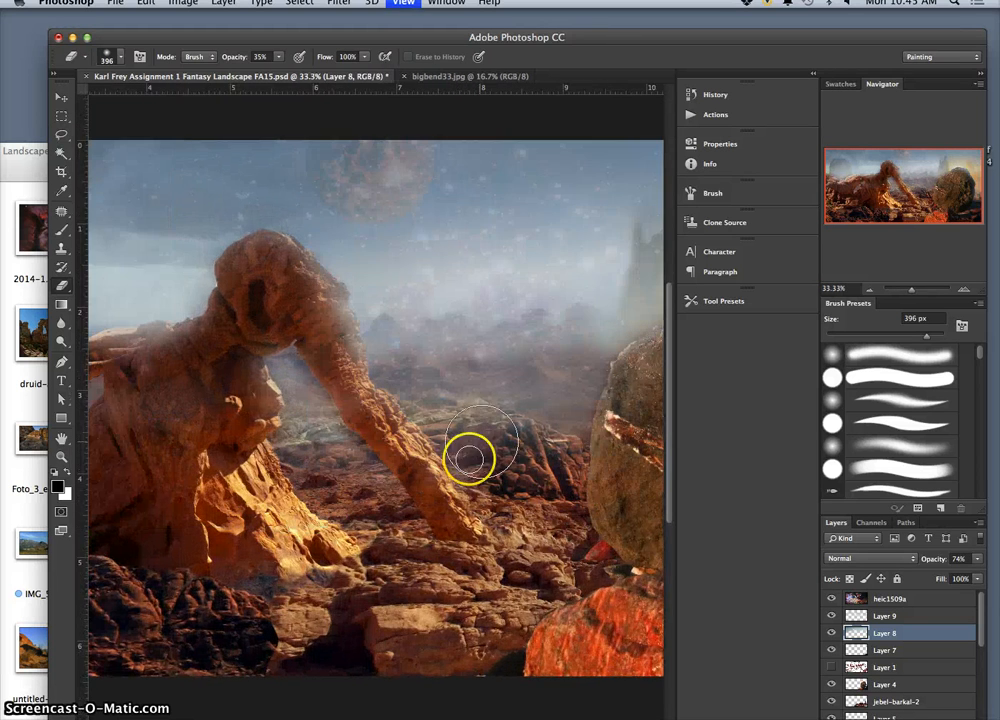
drag(487, 415, 301, 400)
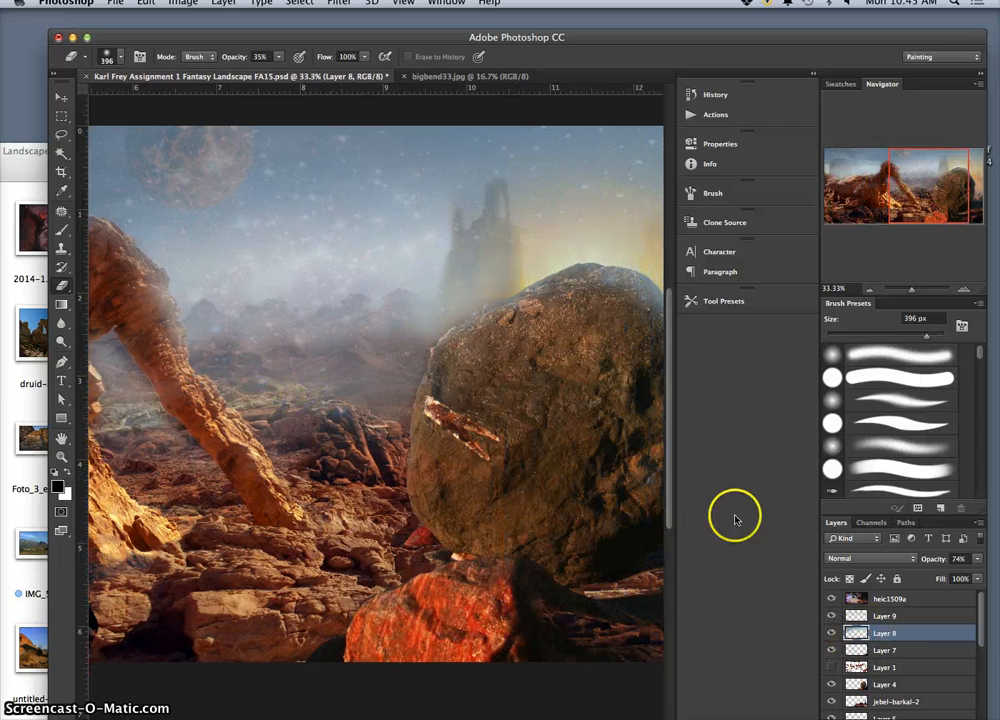
click(852, 599)
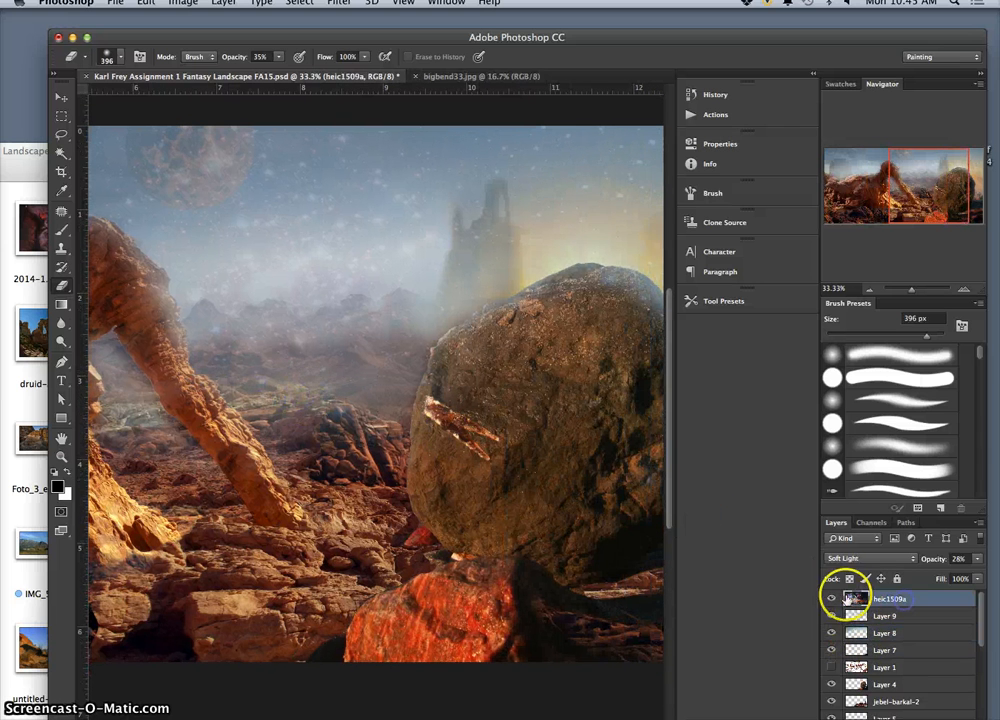
click(978, 560)
drag(931, 573, 994, 577)
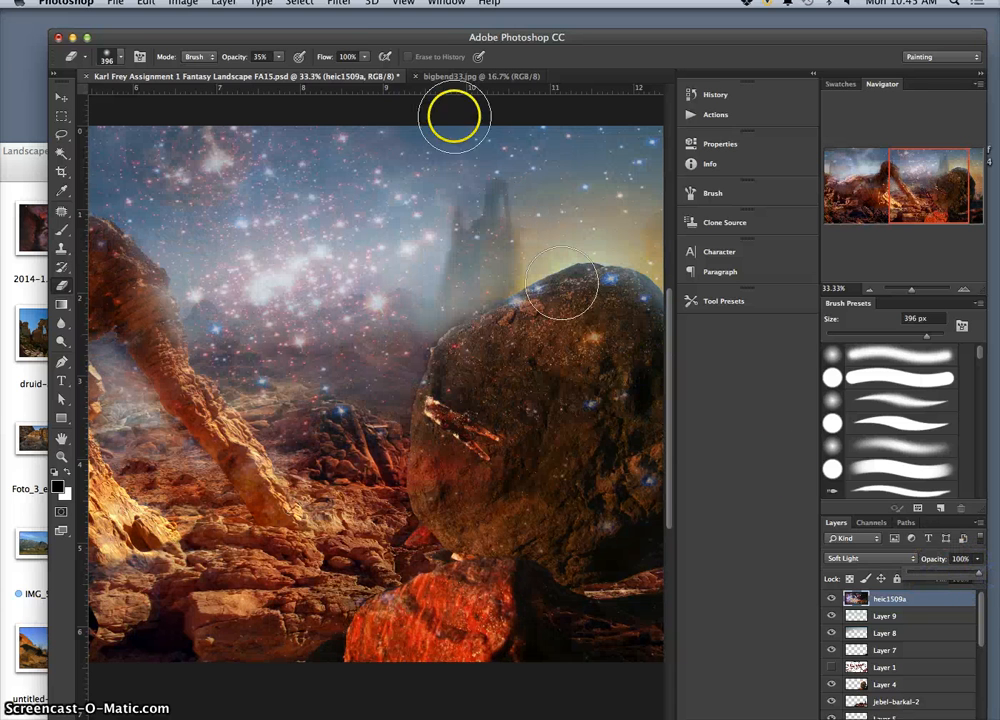
Step: Open the Gaussian Blur filter for the heic1509a layer
click(335, 6)
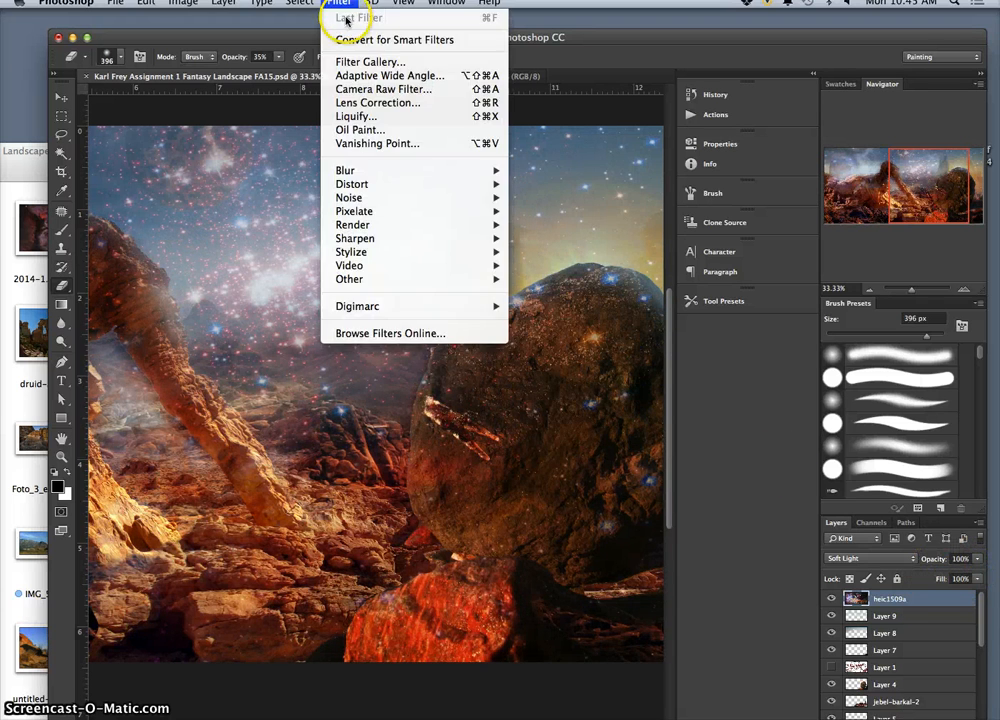
mouse_move(440, 172)
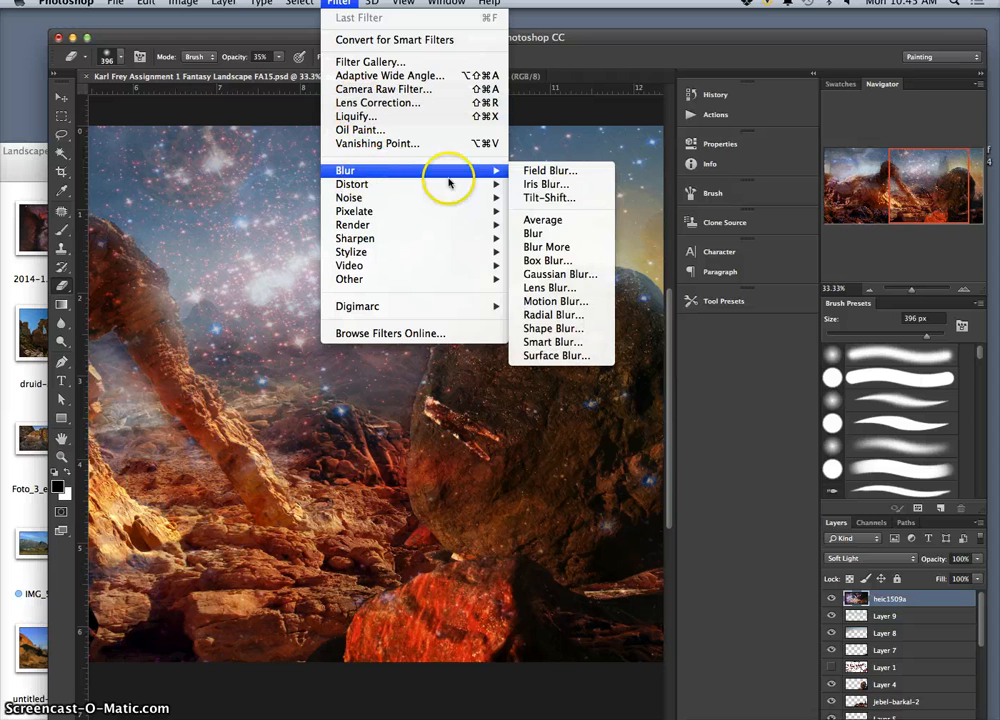
click(563, 277)
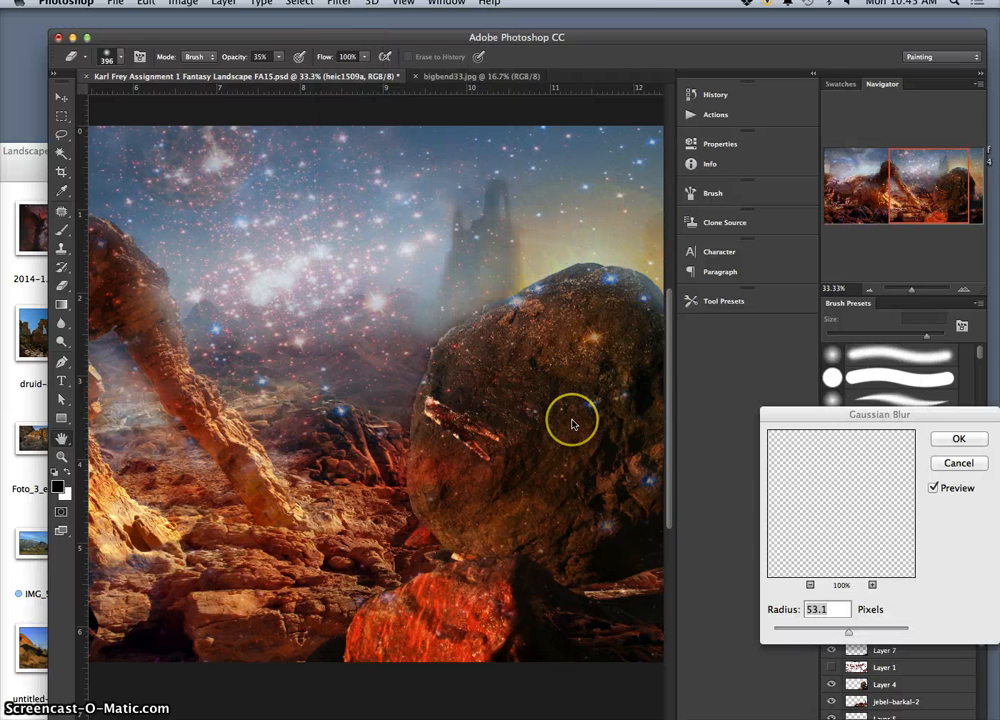